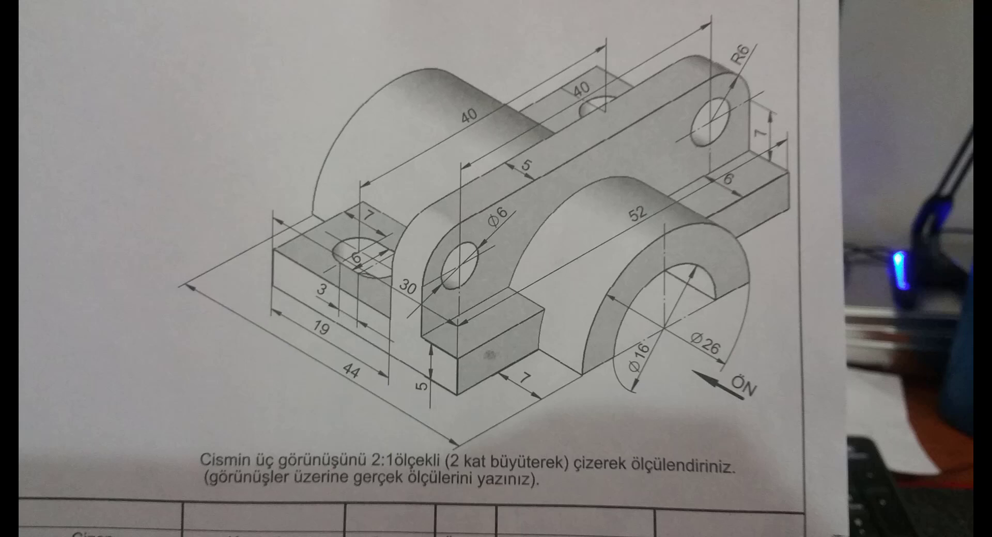
- Close the full-screen drawing photo and start a new Part Design part, Part1, in CATIA
{"action": "key", "text": "Escape"}
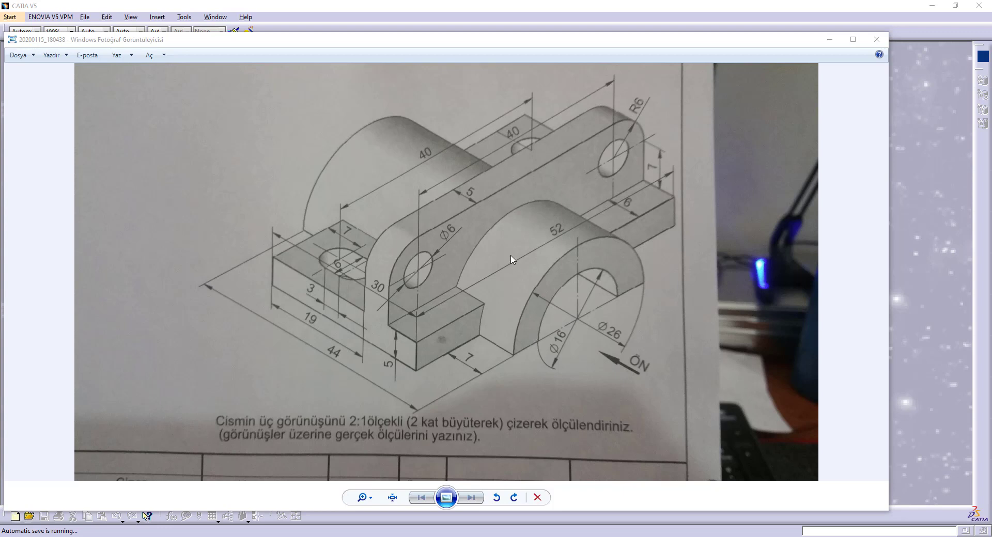
{"action": "left_click", "coordinate": [440, 5]}
{"action": "left_click", "coordinate": [9, 16]}
{"action": "left_click", "coordinate": [31, 28]}
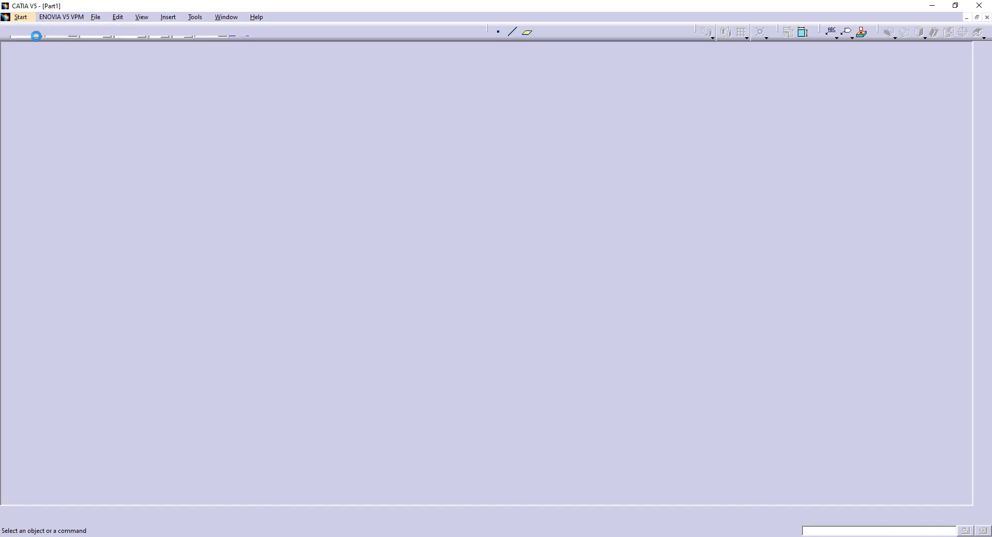
- Change Part1's part number to TutorialPart6 in Properties, then start a sketch on the yz plane
{"action": "left_click", "coordinate": [20, 49]}
{"action": "right_click", "coordinate": [19, 49]}
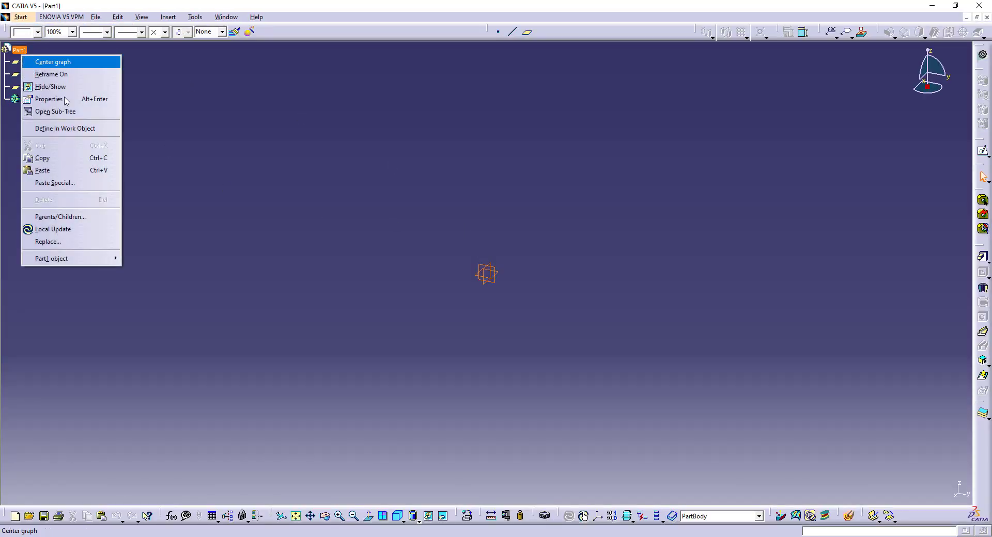
{"action": "left_click", "coordinate": [67, 99]}
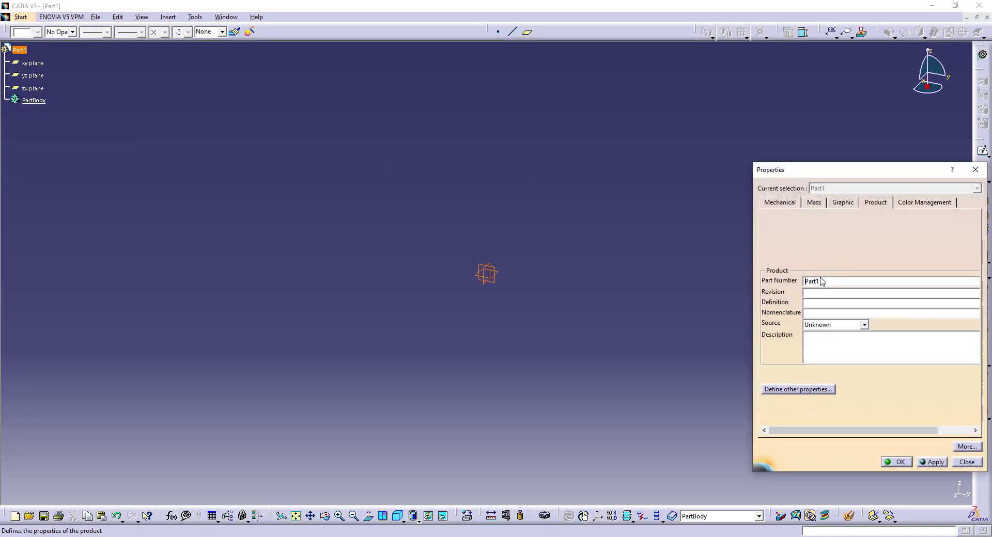
{"action": "type", "text": "Tutor"}
{"action": "type", "text": "ialPart6"}
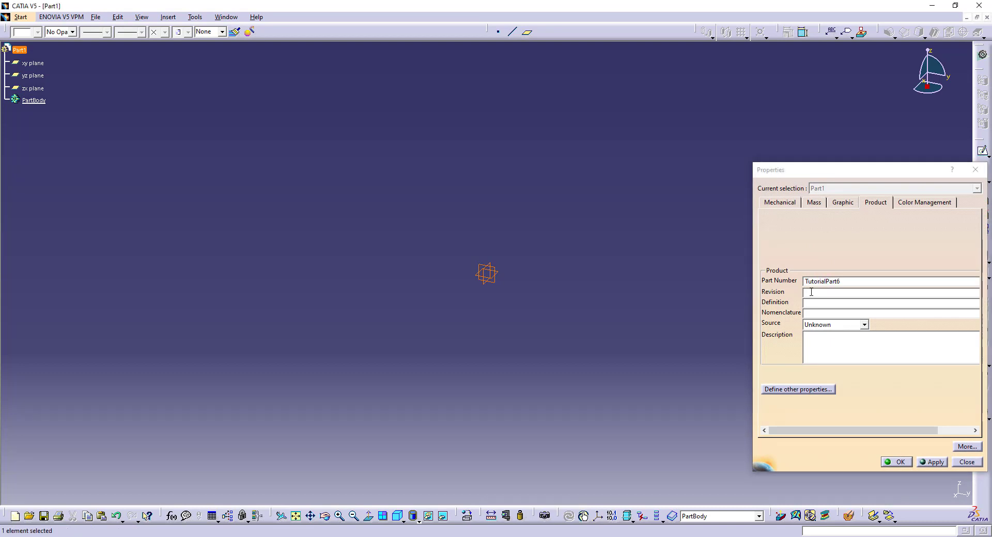
{"action": "key", "text": "Return"}
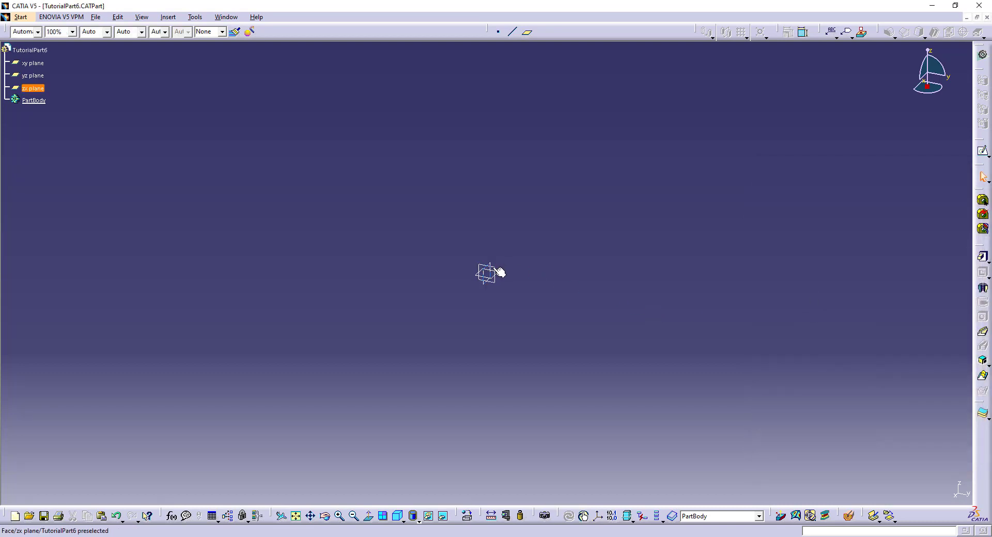
{"action": "left_click", "coordinate": [499, 268]}
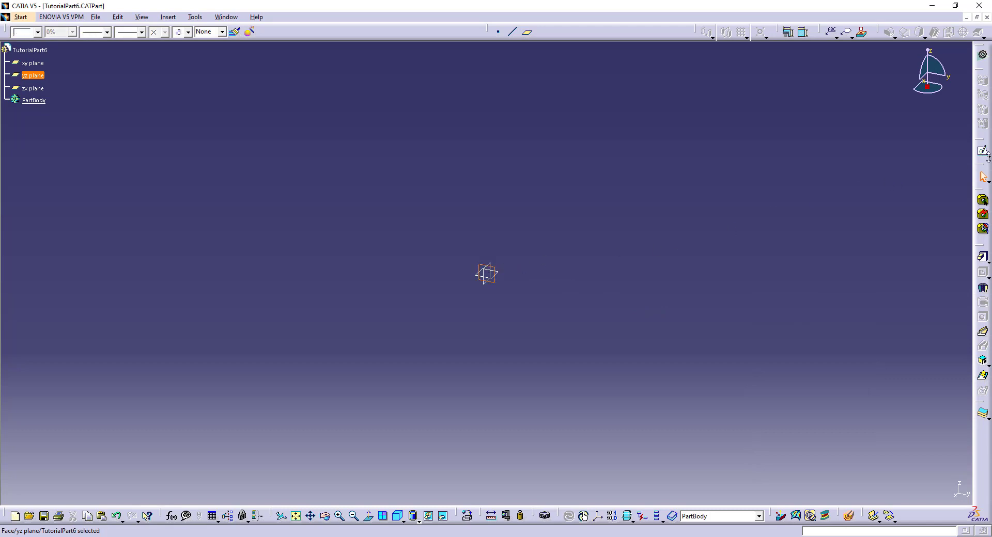
{"action": "left_click", "coordinate": [983, 153]}
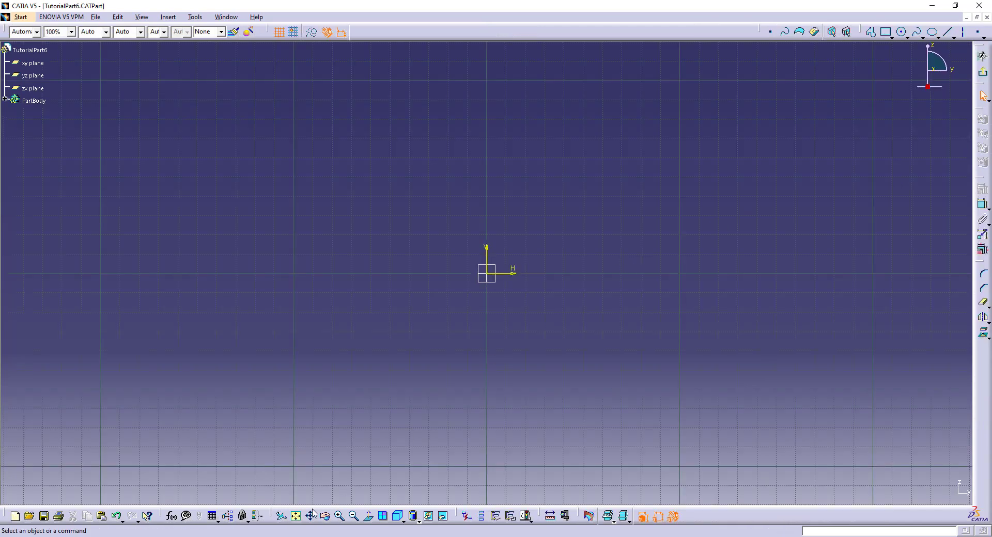
- Switch to the bracket reference drawing in Windows Photo Viewer
{"action": "key", "text": "alt+Tab"}
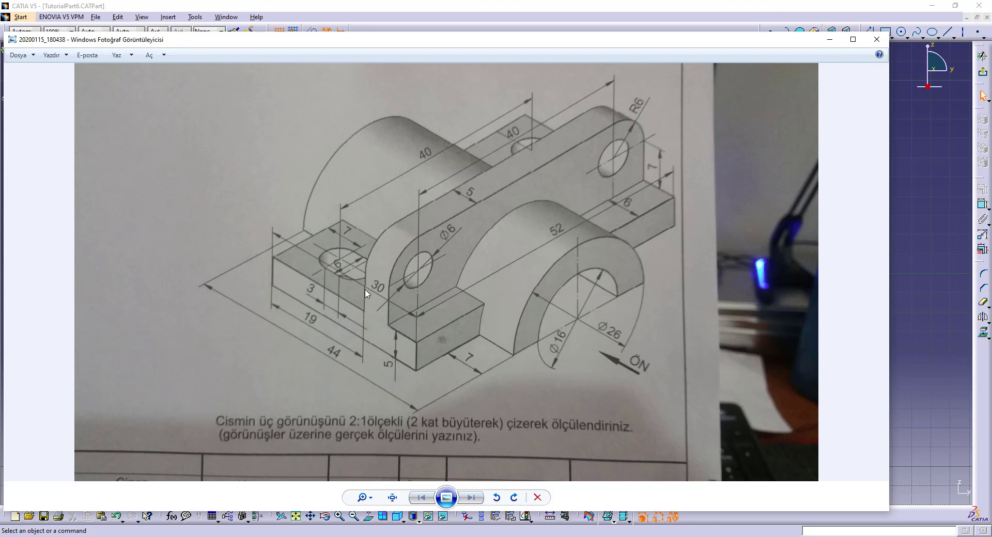
- Draw a rectangle starting from the sketch origin
{"action": "left_click", "coordinate": [918, 158]}
{"action": "left_click", "coordinate": [887, 32]}
{"action": "left_click", "coordinate": [887, 32]}
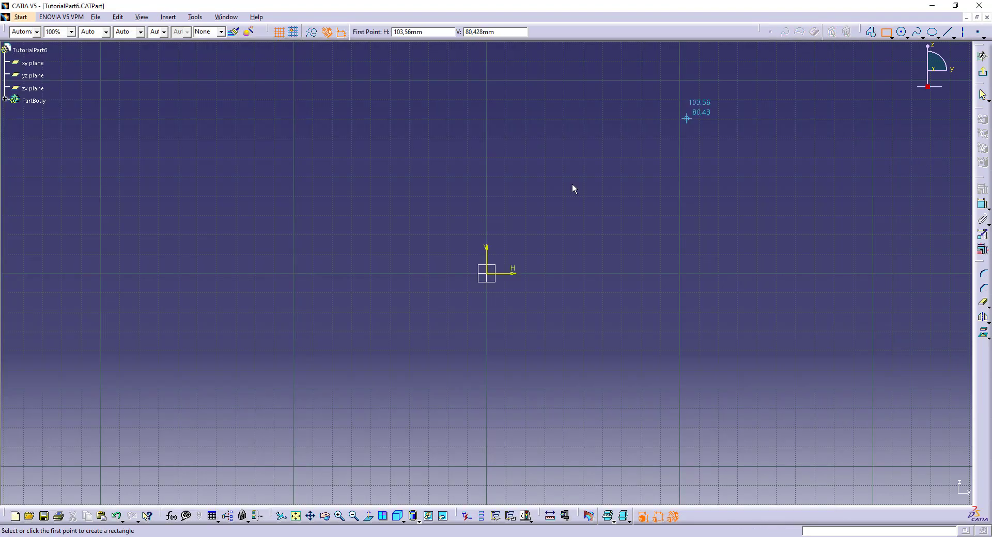
{"action": "left_click", "coordinate": [487, 274]}
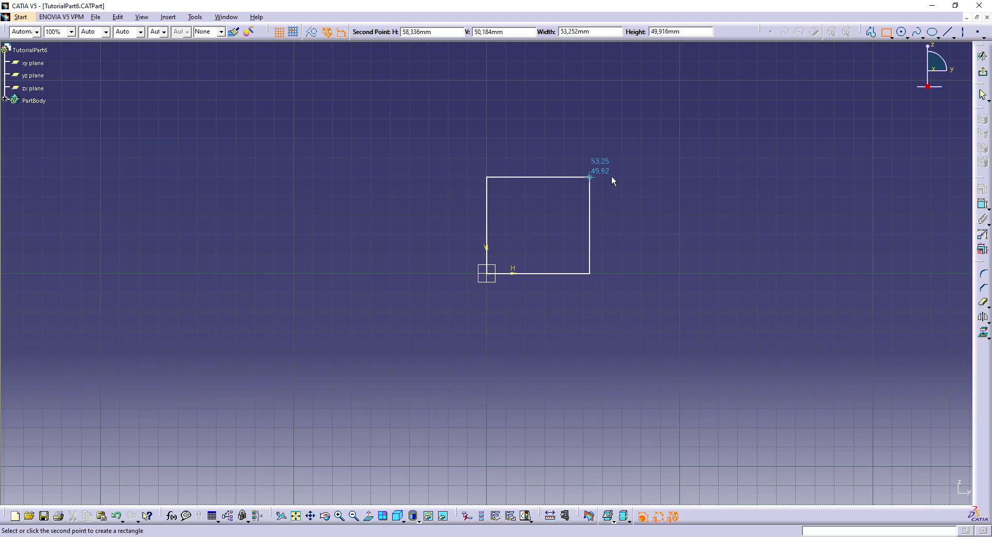
{"action": "left_click", "coordinate": [759, 172]}
- Dimension the rectangle's bottom edge to 52 mm
{"action": "left_click", "coordinate": [667, 173]}
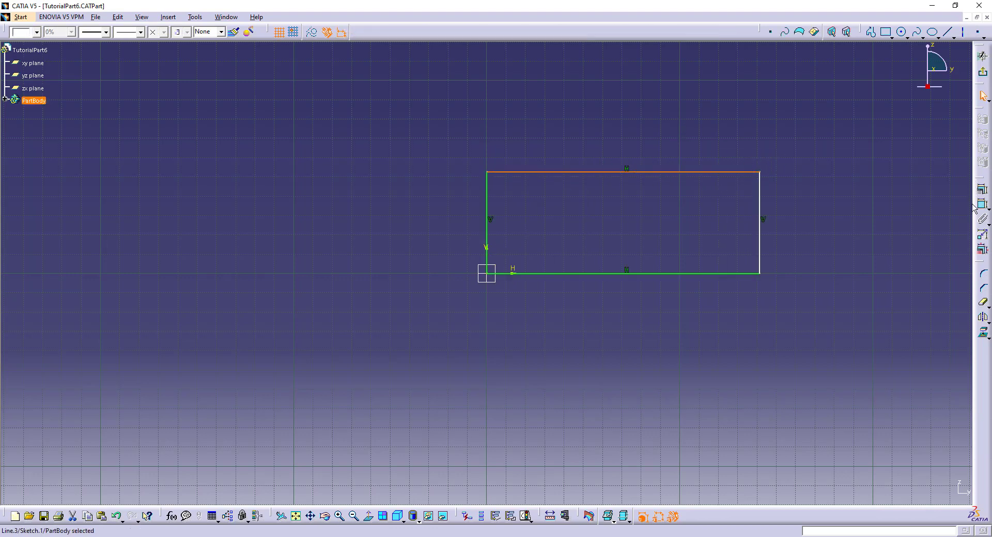
{"action": "left_click", "coordinate": [589, 250]}
{"action": "left_click", "coordinate": [604, 279]}
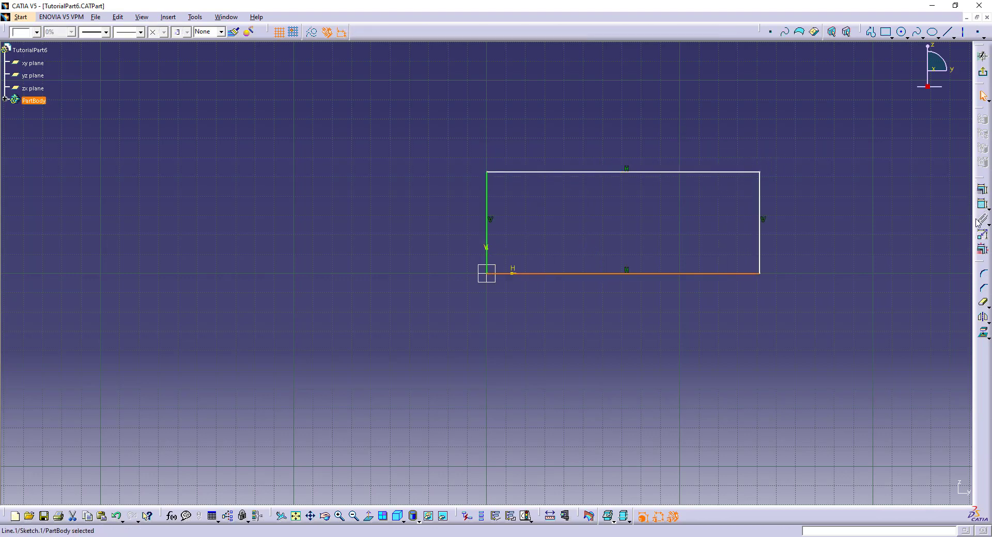
{"action": "left_click", "coordinate": [983, 204]}
{"action": "left_click", "coordinate": [627, 298]}
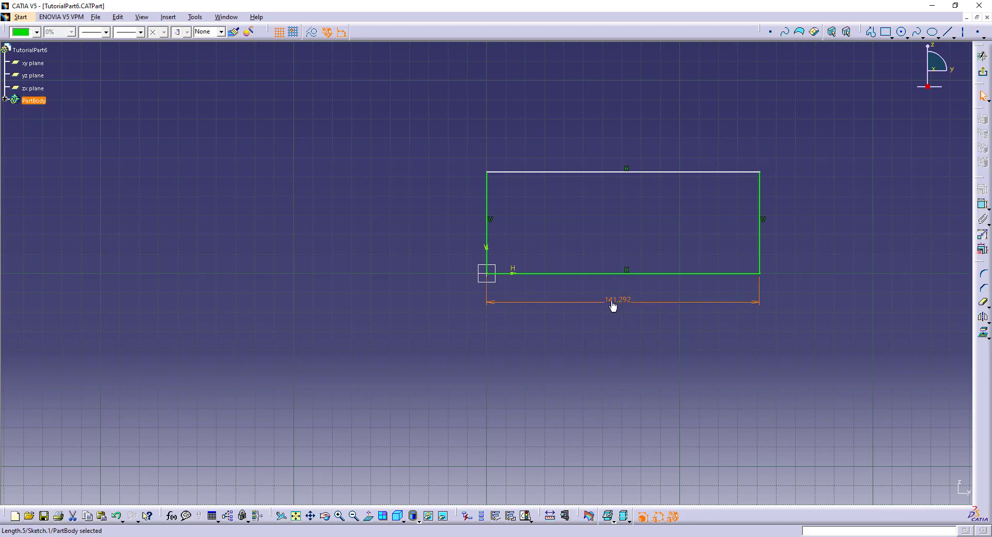
{"action": "double_click", "coordinate": [611, 302]}
{"action": "type", "text": "52"}
{"action": "key", "text": "Return"}
- Drag the rectangle's top edge down to make it shorter
{"action": "left_click", "coordinate": [637, 265]}
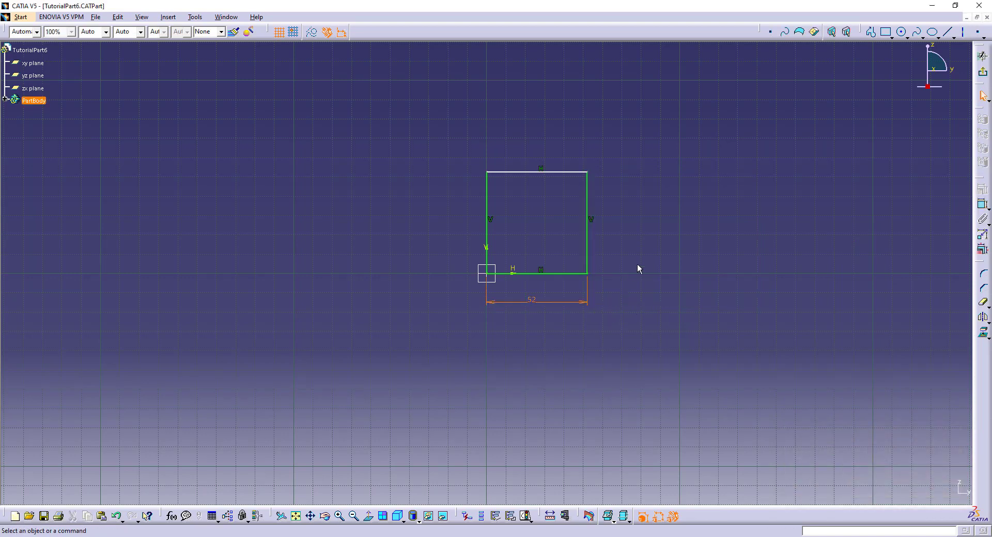
{"action": "left_click", "coordinate": [559, 177]}
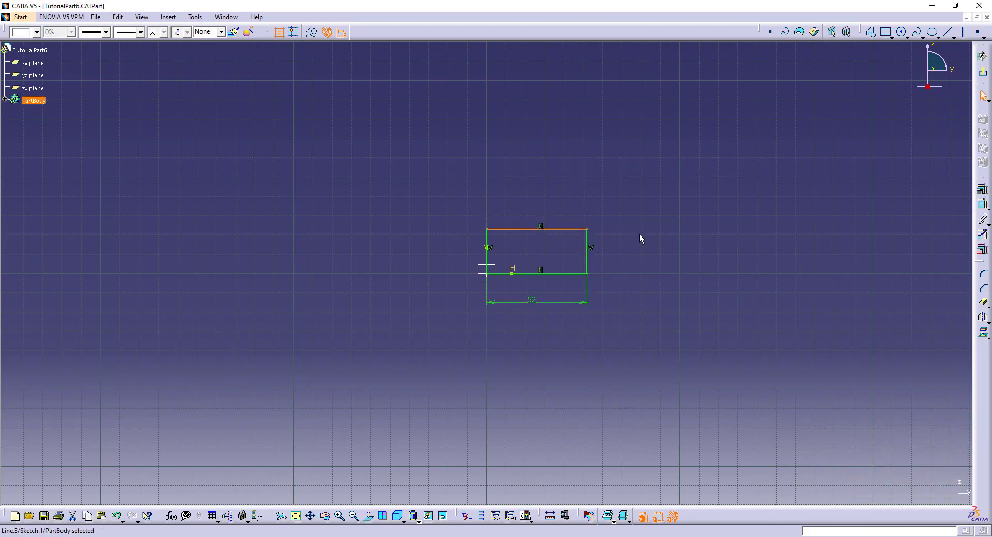
{"action": "mouse_move", "coordinate": [641, 237]}
{"action": "middle_mouse_down"}
{"action": "mouse_move", "coordinate": [585, 250]}
{"action": "mouse_move", "coordinate": [563, 137]}
{"action": "mouse_move", "coordinate": [704, 182]}
{"action": "mouse_move", "coordinate": [769, 210]}
{"action": "mouse_move", "coordinate": [768, 223]}
{"action": "middle_mouse_up"}
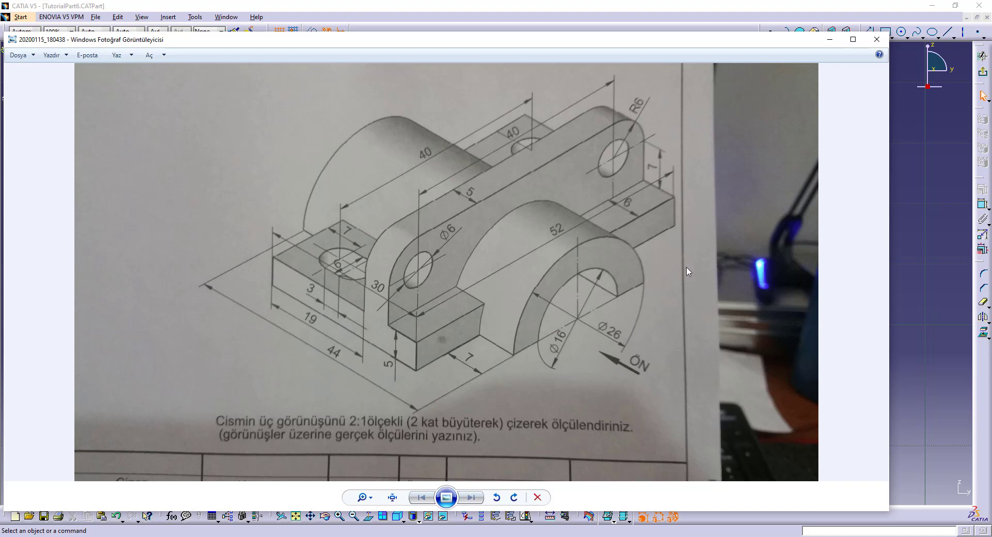
- Delete the existing rectangle
{"action": "left_click", "coordinate": [949, 179]}
{"action": "left_click", "coordinate": [902, 32]}
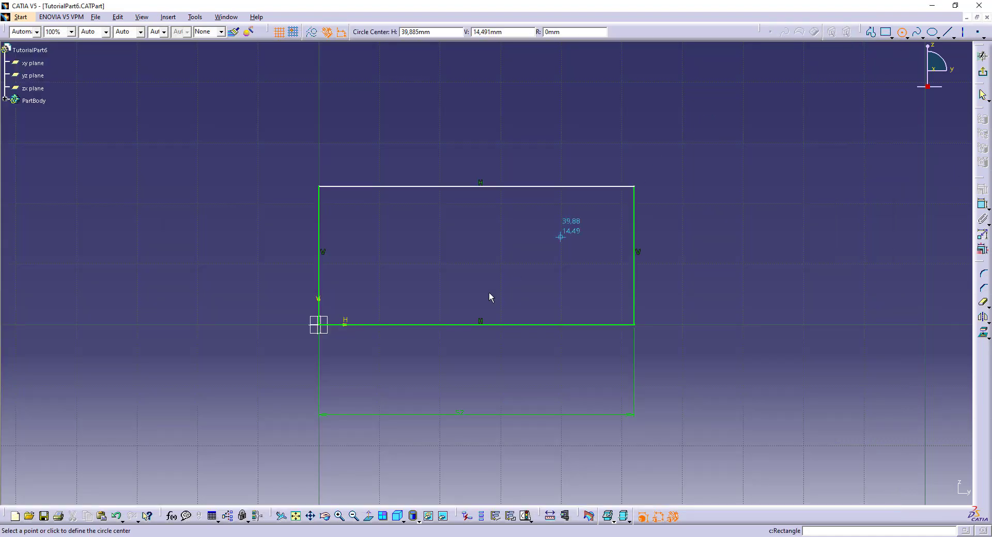
{"action": "key", "text": "Escape"}
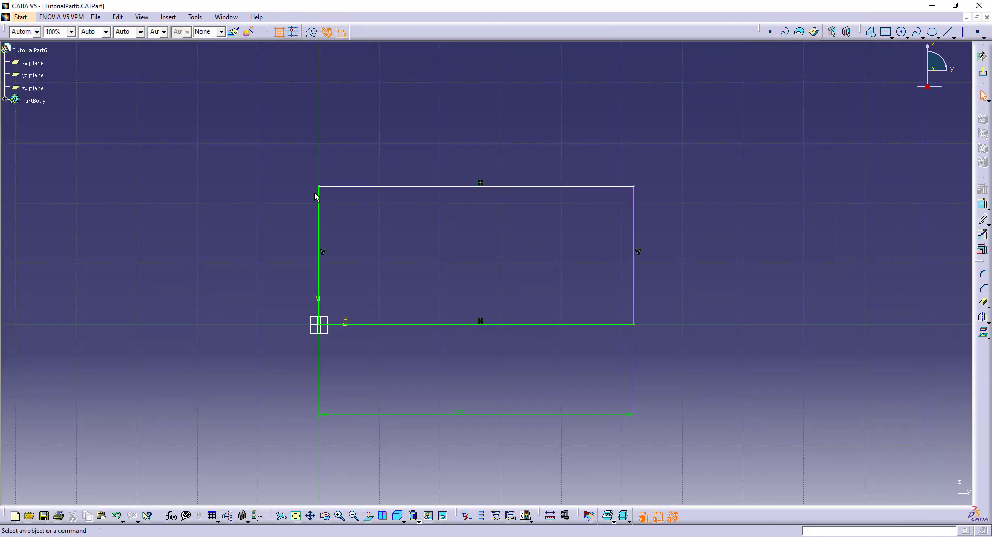
{"action": "left_click_drag", "start_coordinate": [262, 143], "coordinate": [666, 361]}
{"action": "key", "text": "Delete"}
- Draw a new rectangle with its sides symmetric about the vertical axis
{"action": "left_click", "coordinate": [886, 32]}
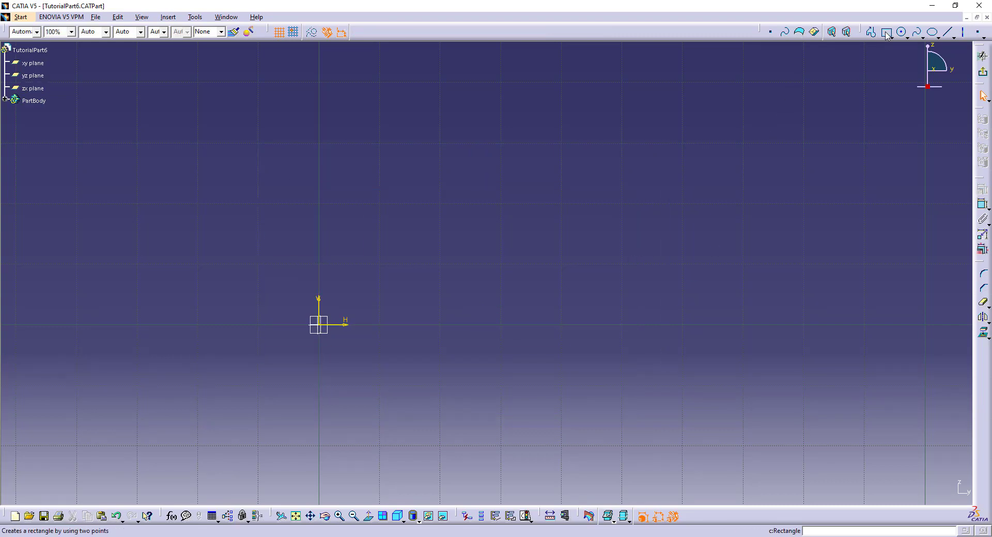
{"action": "left_click", "coordinate": [173, 324]}
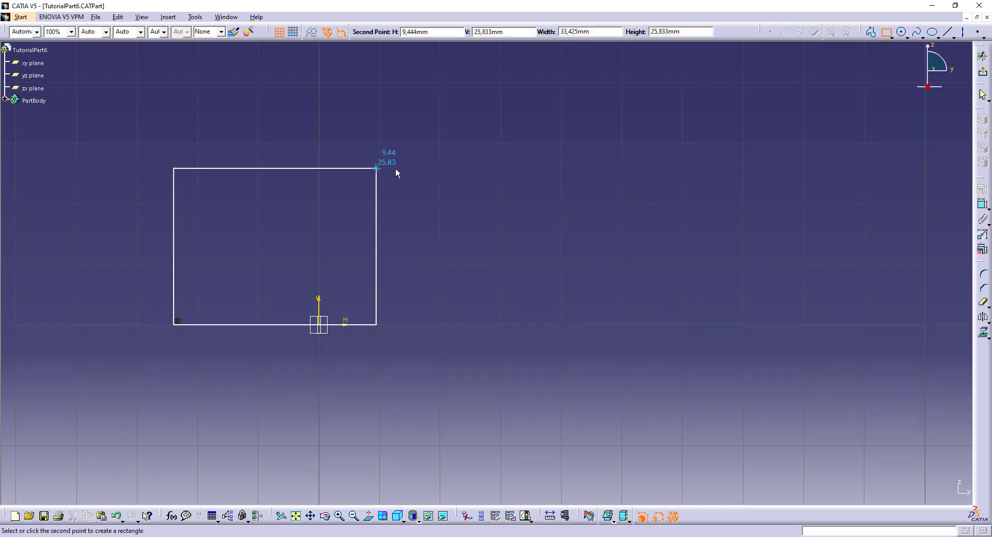
{"action": "left_click", "coordinate": [501, 169]}
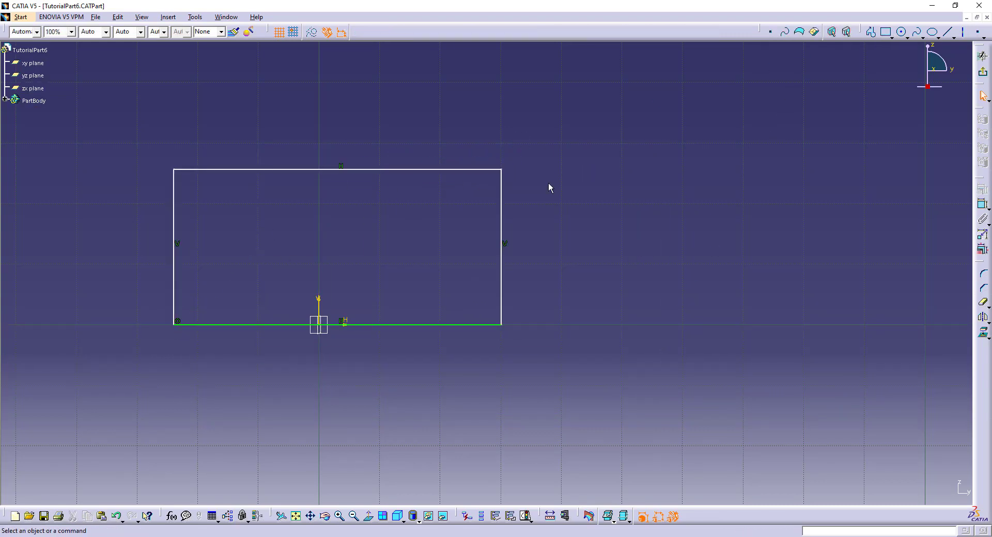
{"action": "left_click", "coordinate": [176, 206], "text": "ctrl"}
{"action": "left_click", "coordinate": [984, 204]}
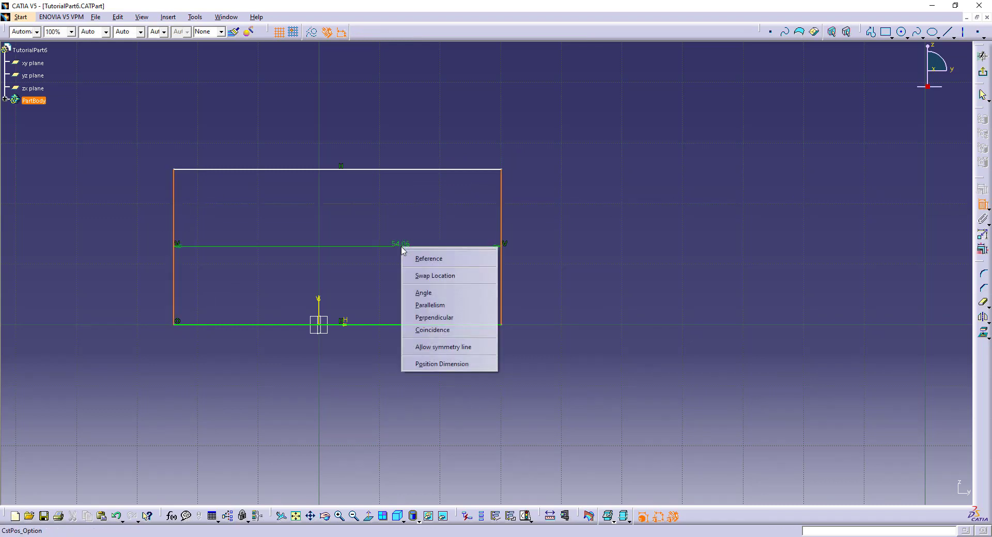
{"action": "right_click", "coordinate": [403, 247]}
{"action": "left_click", "coordinate": [439, 347]}
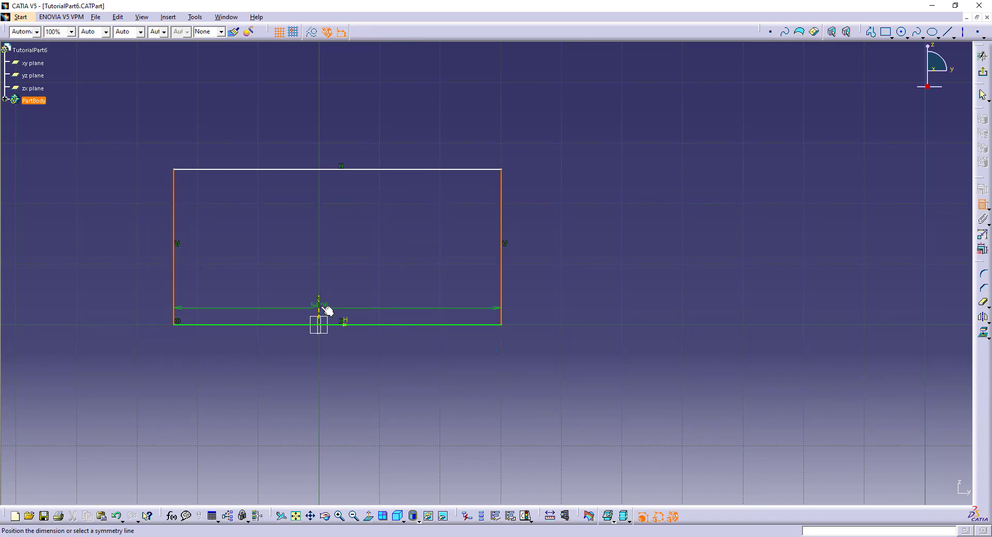
{"action": "left_click", "coordinate": [317, 305]}
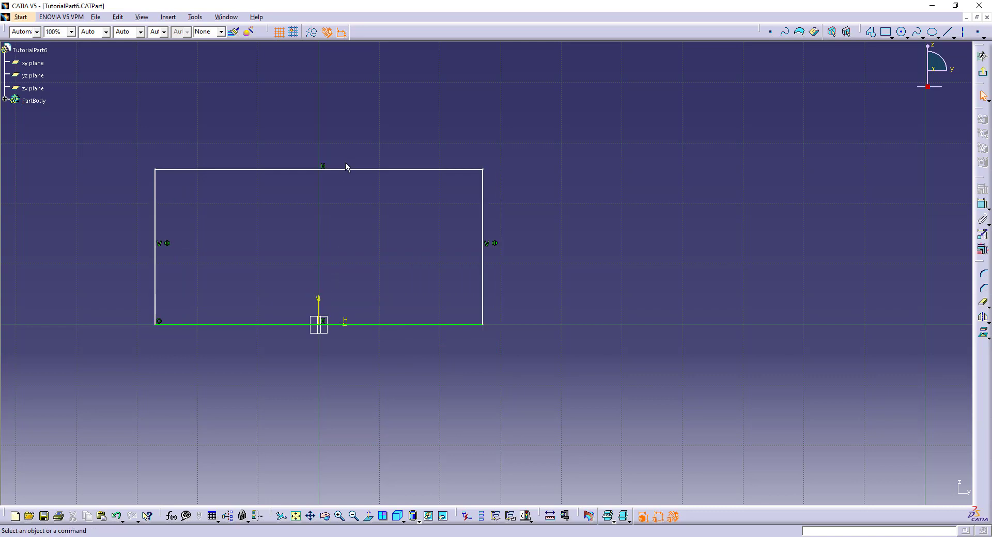
- Dimension the new rectangle's bottom edge to 52 mm and return to the reference drawing
{"action": "left_click", "coordinate": [408, 324]}
{"action": "left_click", "coordinate": [983, 204]}
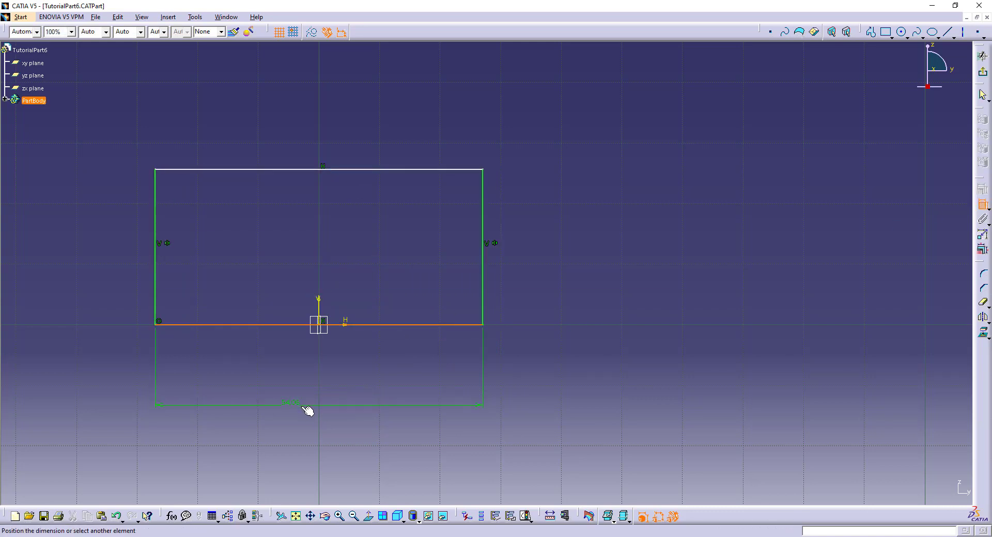
{"action": "double_click", "coordinate": [315, 408]}
{"action": "type", "text": "52"}
{"action": "key", "text": "Return"}
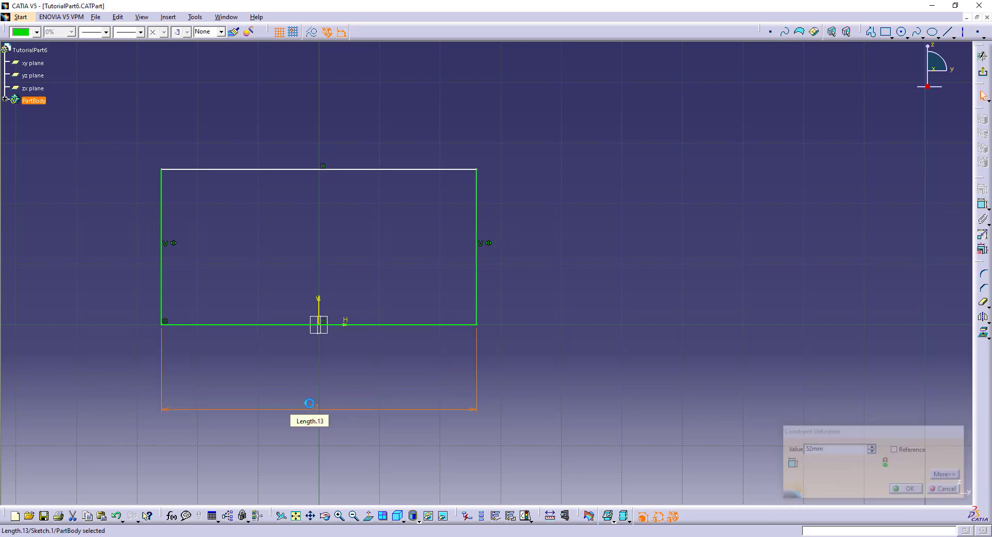
{"action": "key", "text": "alt+Tab"}
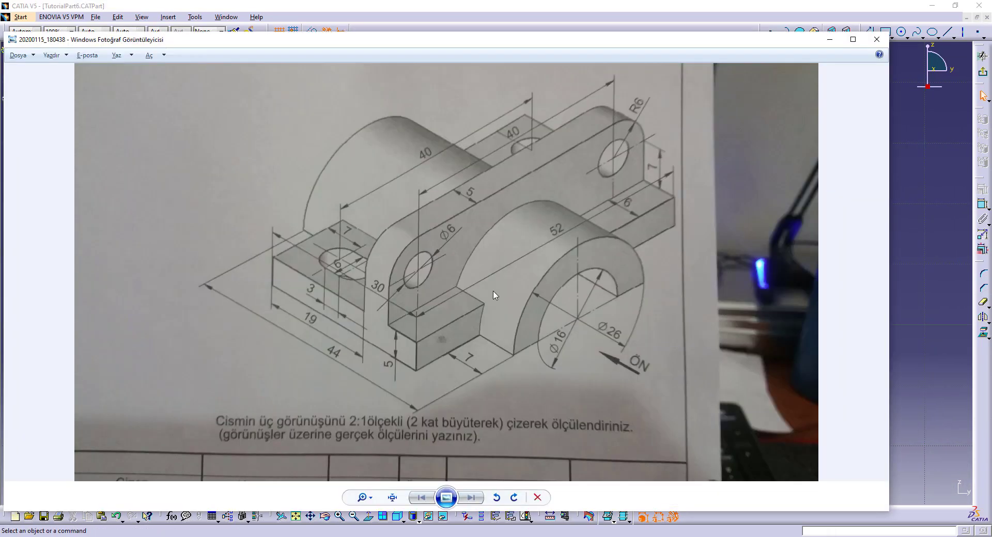
- Draw a circle of radius 13 mm centred on the sketch origin
{"action": "key", "text": "alt+Tab"}
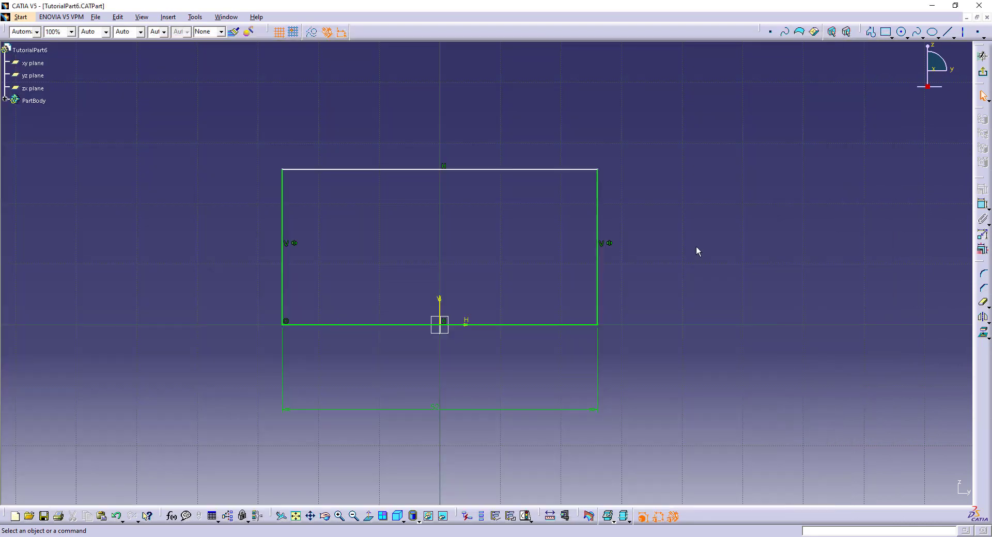
{"action": "left_click", "coordinate": [901, 32]}
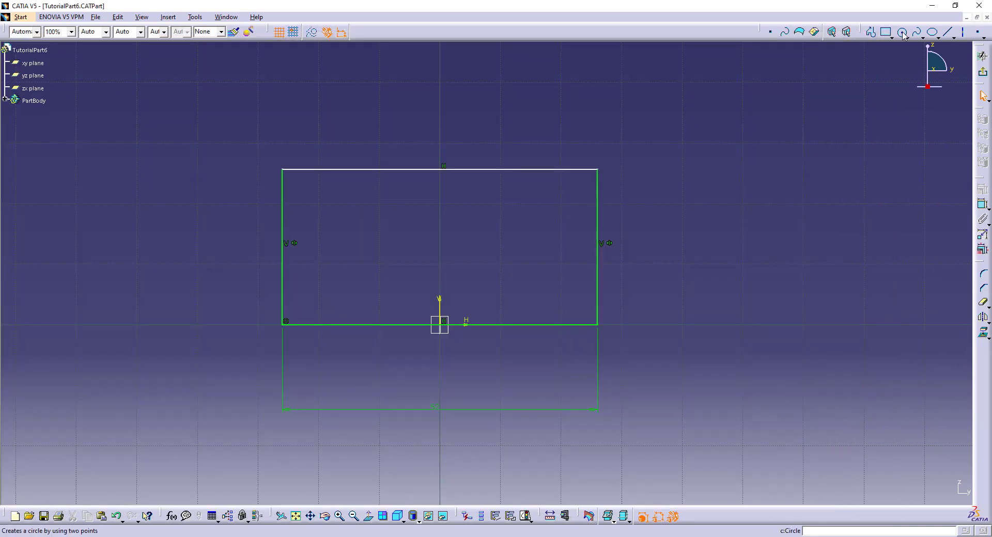
{"action": "left_click", "coordinate": [442, 324]}
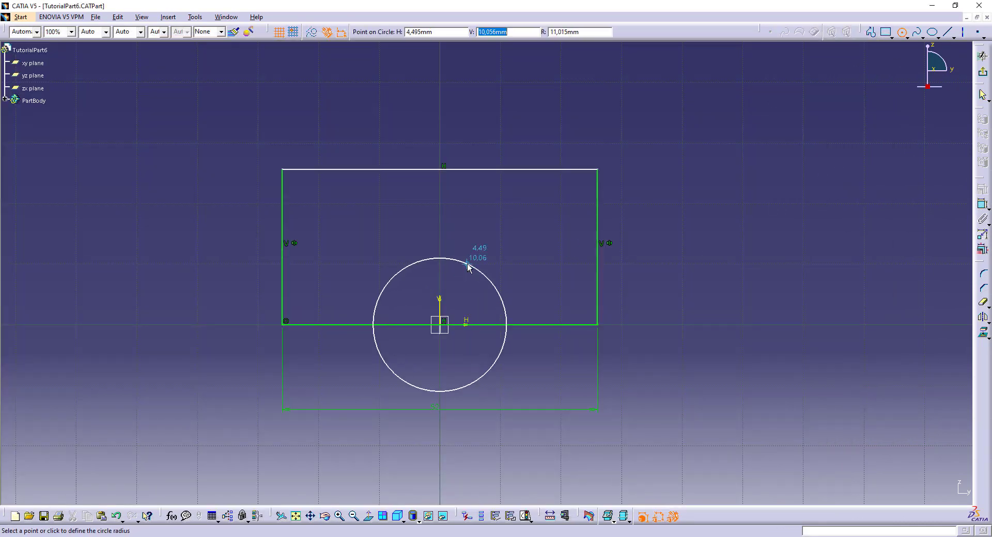
{"action": "type", "text": "13"}
{"action": "key", "text": "Return"}
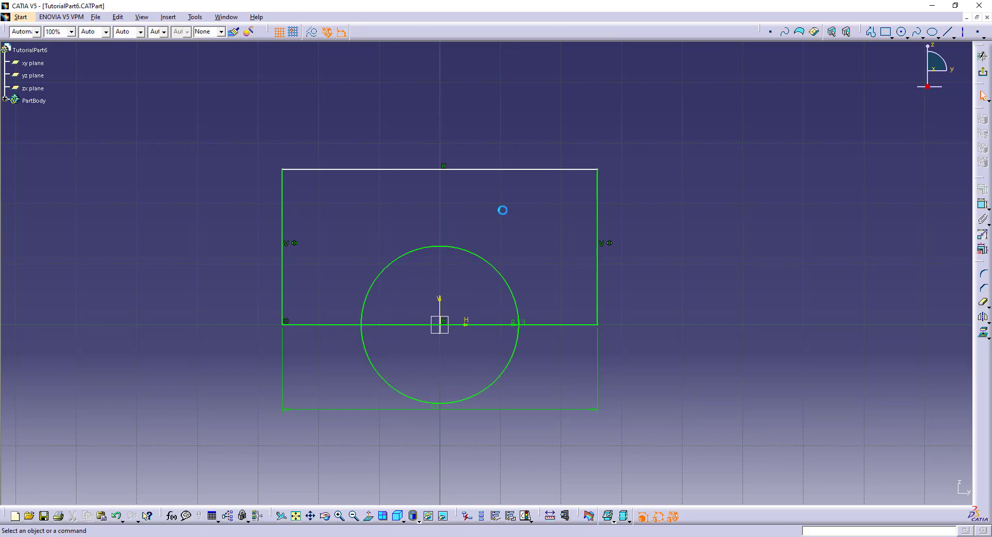
{"action": "key", "text": "alt+Tab"}
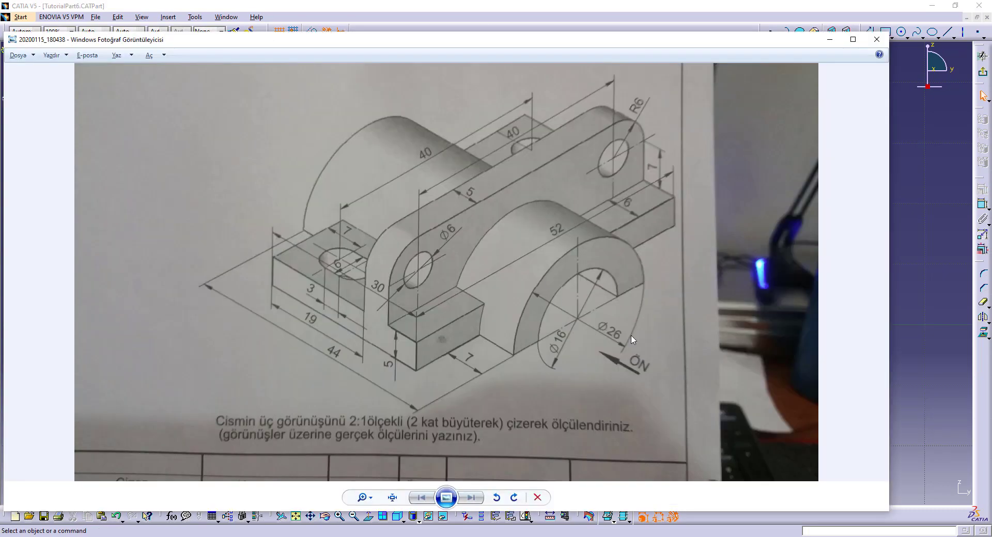
- Add a concentric circle of radius 8 mm at the origin
{"action": "key", "text": "alt+Tab"}
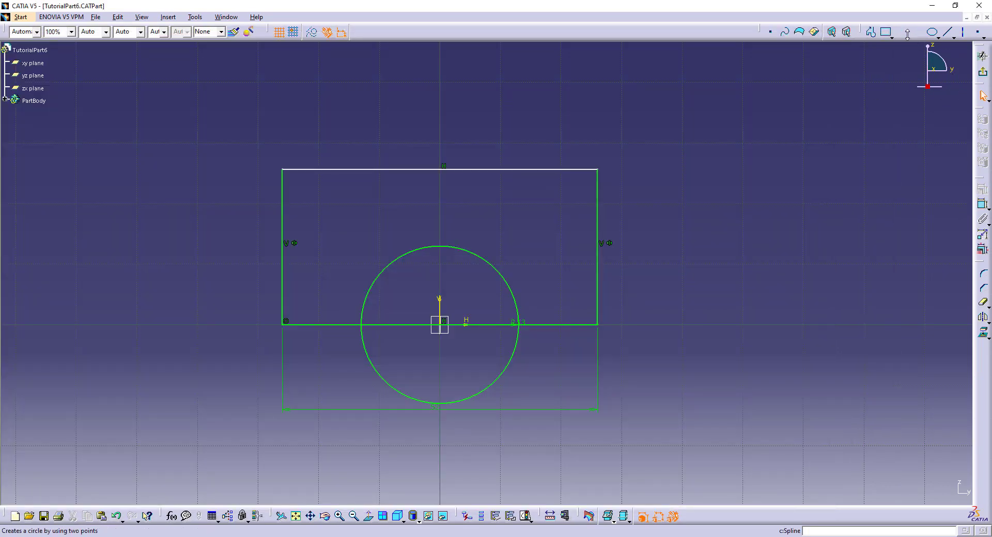
{"action": "left_click", "coordinate": [902, 32]}
{"action": "left_click", "coordinate": [439, 324]}
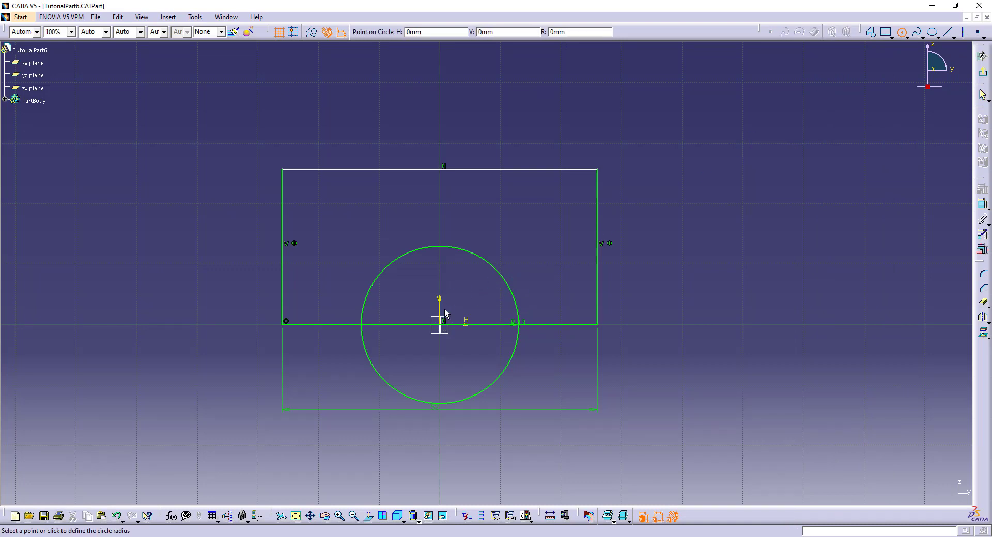
{"action": "key", "text": "Tab"}
{"action": "key", "text": "Tab"}
{"action": "key", "text": "Tab"}
{"action": "type", "text": "8"}
{"action": "key", "text": "Return"}
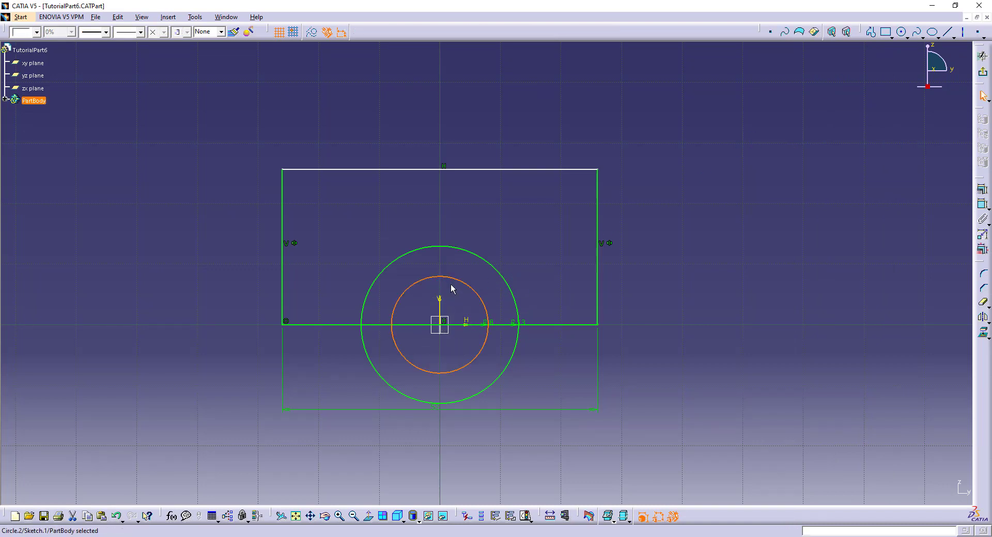
{"action": "left_click", "coordinate": [471, 228]}
{"action": "key", "text": "alt+Tab"}
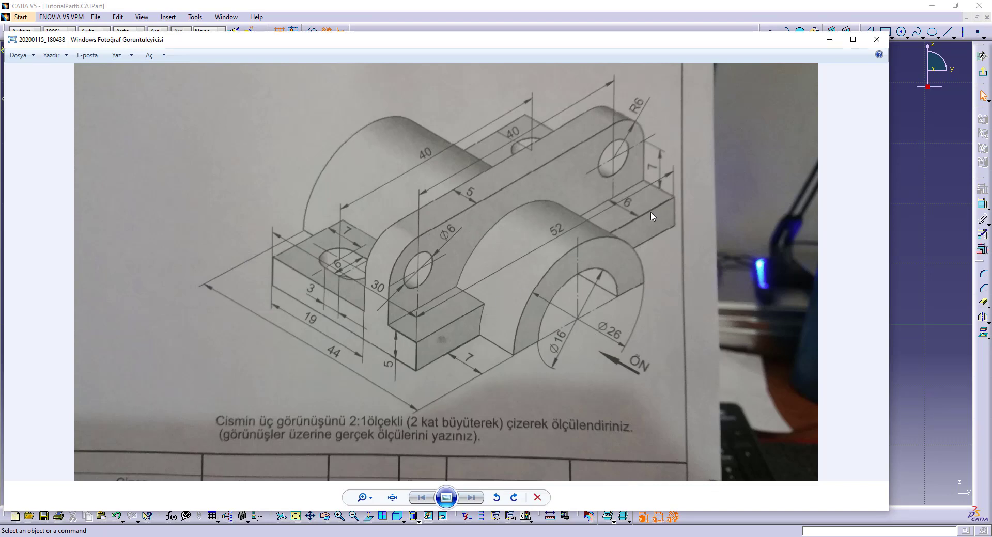
- Draw a horizontal line between the rectangle's sides and dimension its distance from the bottom edge
{"action": "key", "text": "alt+Tab"}
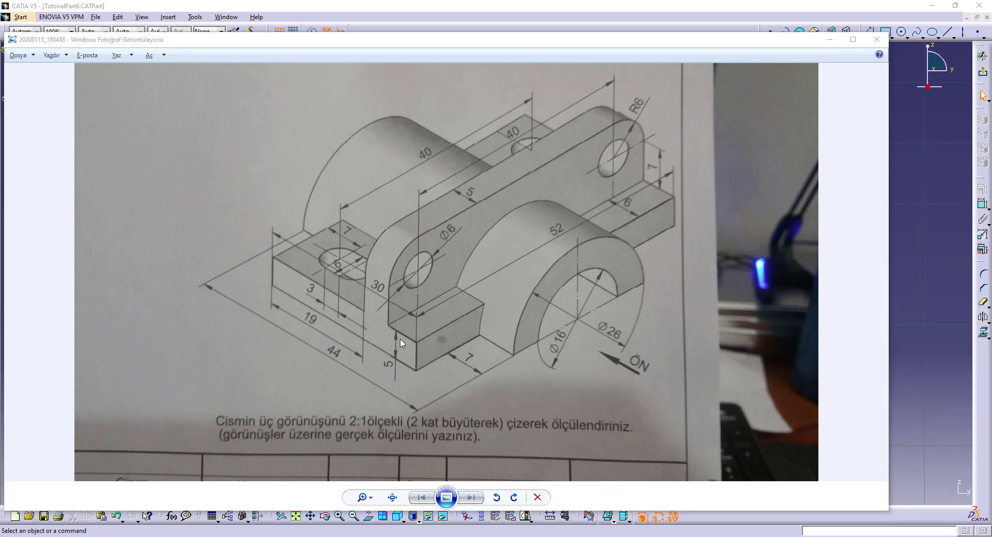
{"action": "left_click", "coordinate": [948, 32]}
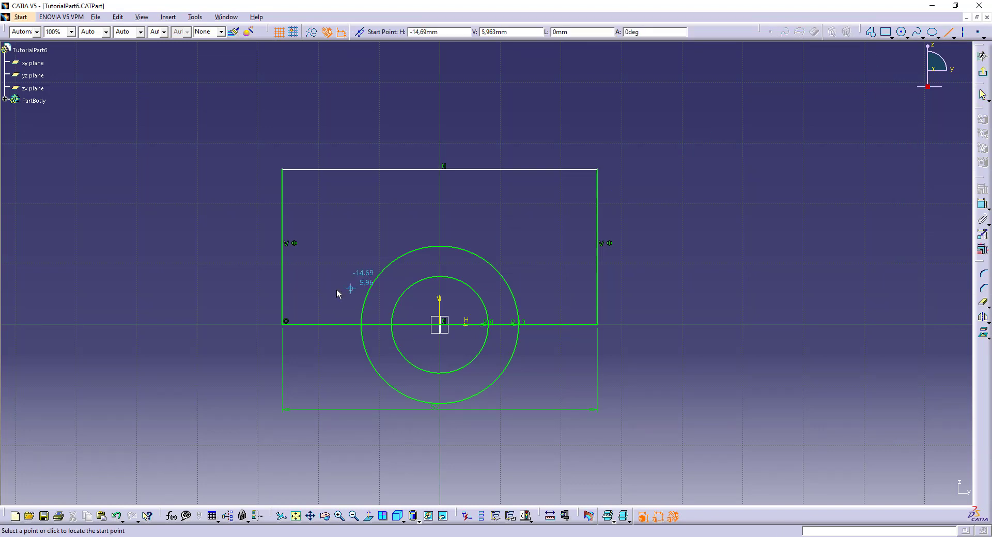
{"action": "left_click", "coordinate": [282, 295]}
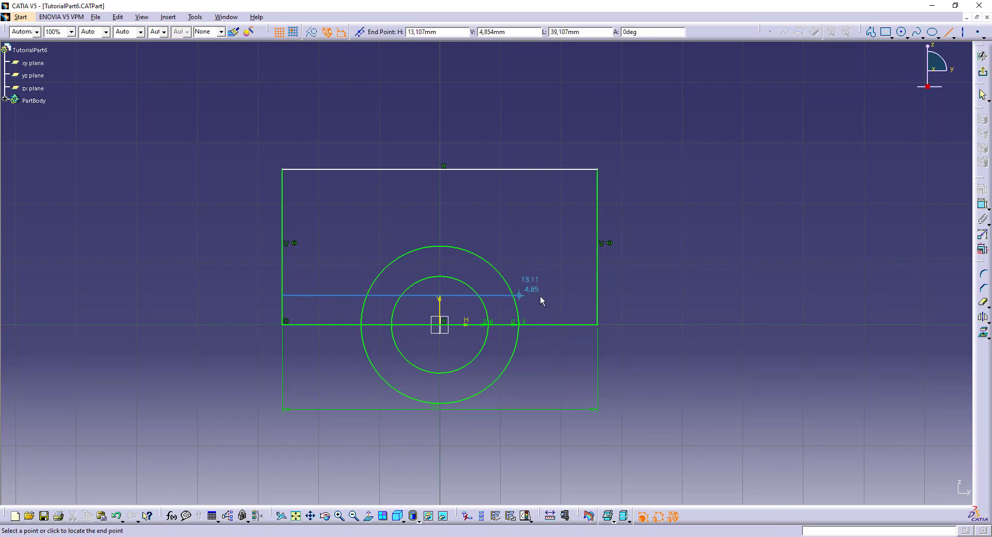
{"action": "left_click", "coordinate": [597, 296]}
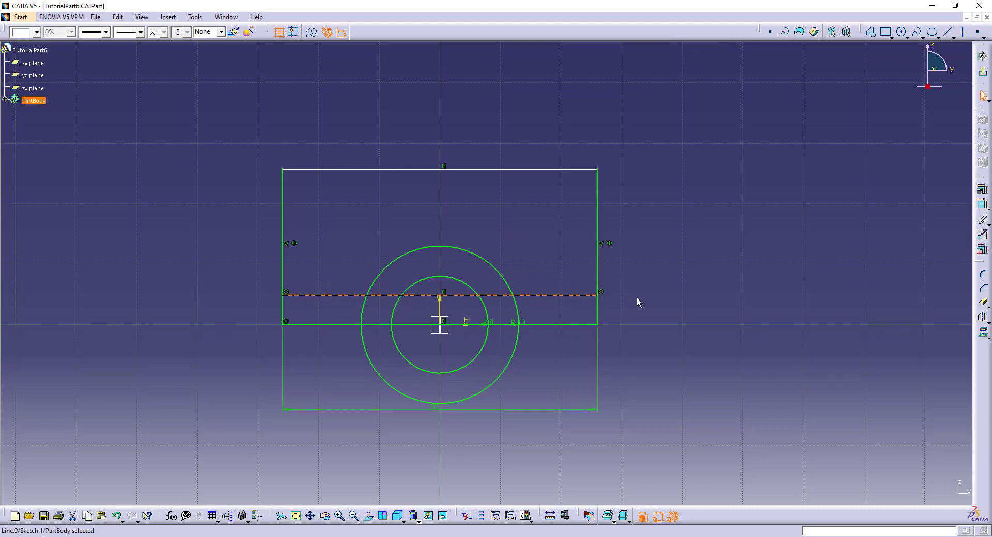
{"action": "left_click", "coordinate": [339, 297]}
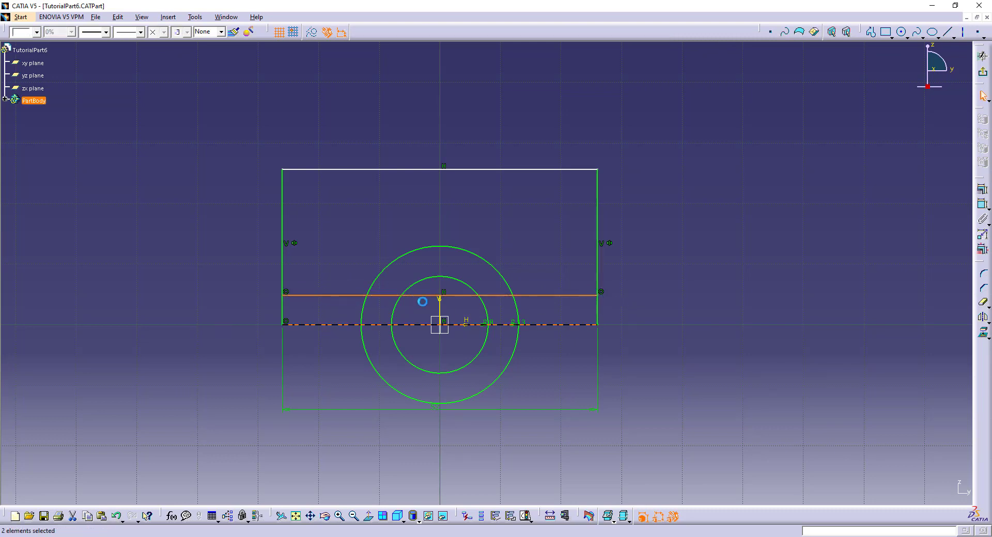
{"action": "left_click", "coordinate": [362, 325], "text": "ctrl"}
{"action": "left_click", "coordinate": [984, 205]}
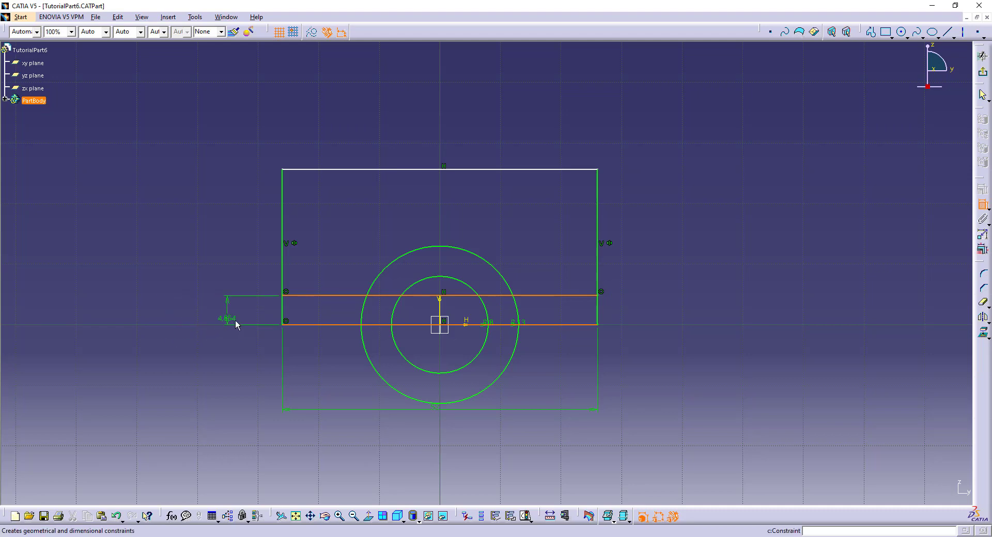
{"action": "left_click", "coordinate": [242, 319]}
{"action": "double_click", "coordinate": [240, 317]}
- Set the line distance to 5 mm and trim away both circles' lower halves
{"action": "type", "text": "5"}
{"action": "key", "text": "Return"}
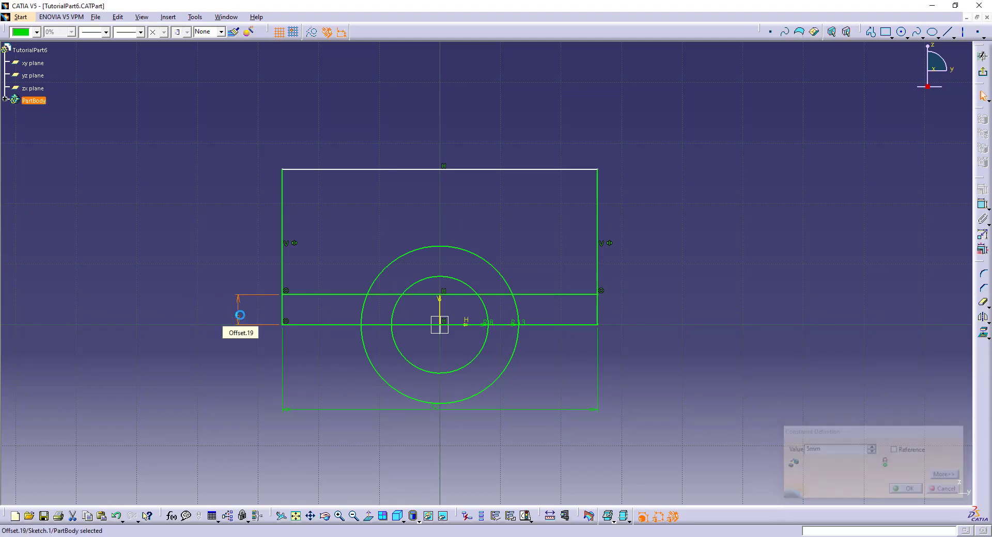
{"action": "left_click", "coordinate": [985, 303]}
{"action": "left_click", "coordinate": [477, 401]}
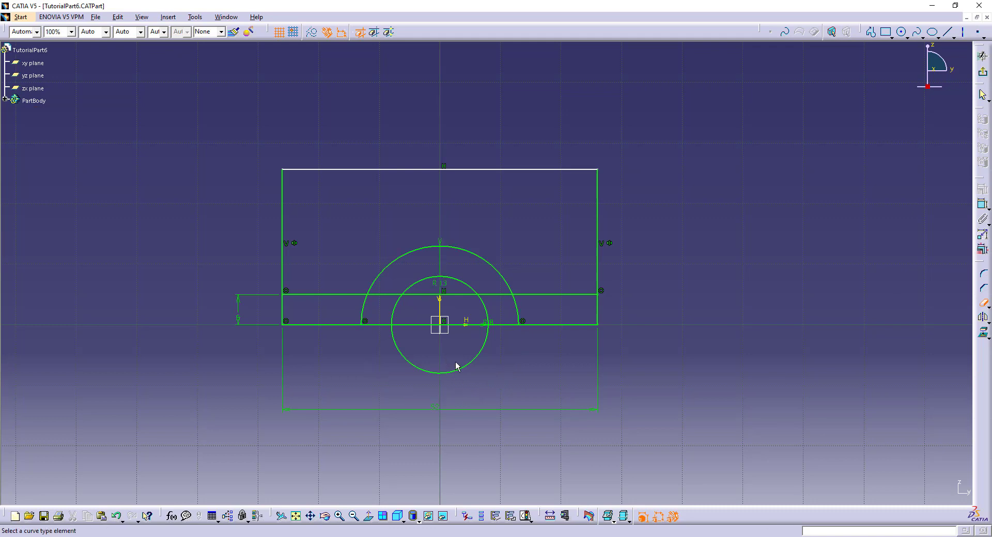
{"action": "left_click", "coordinate": [453, 372]}
- Trim the bottom and middle line segments between the arcs to leave 5 mm flanges
{"action": "left_click", "coordinate": [461, 327]}
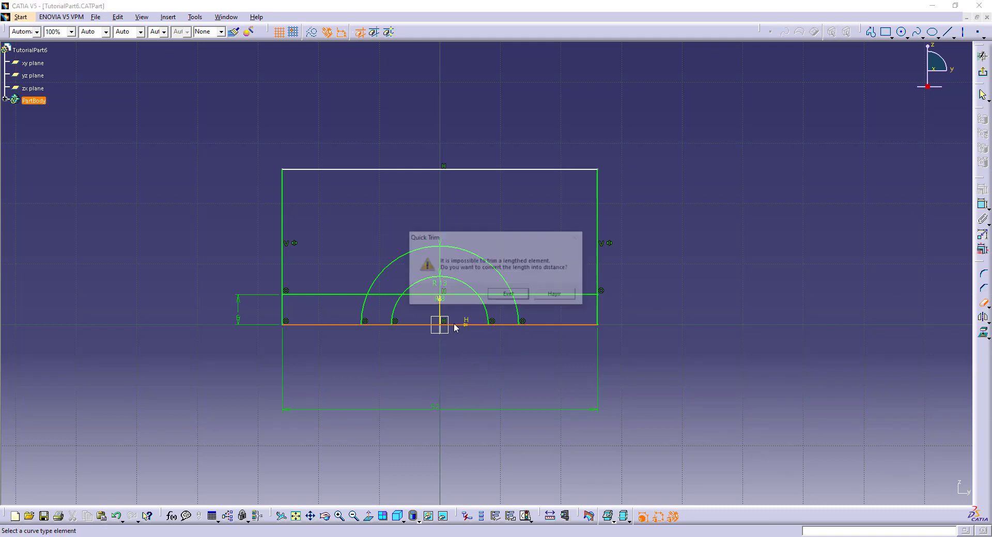
{"action": "left_click", "coordinate": [509, 295]}
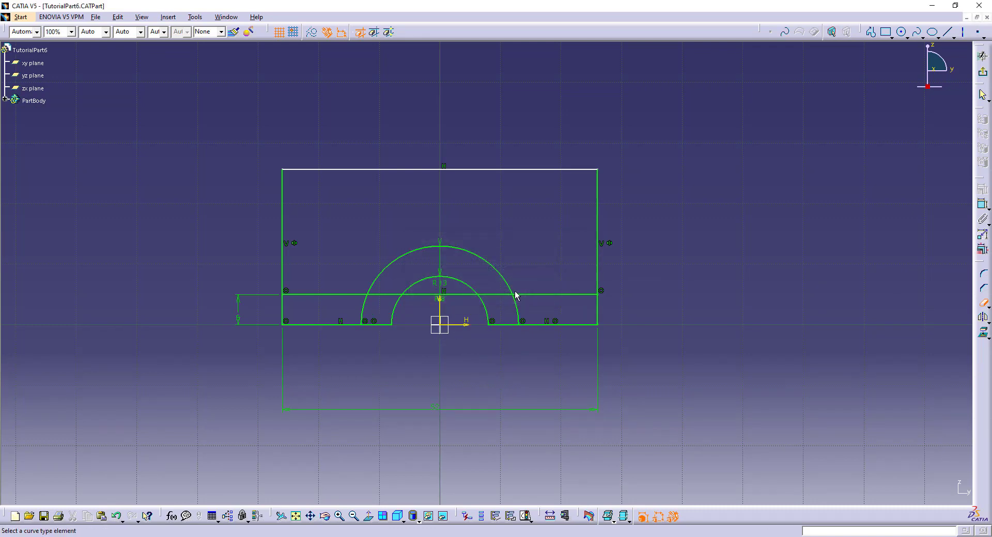
{"action": "left_click", "coordinate": [423, 295]}
{"action": "left_click", "coordinate": [383, 295]}
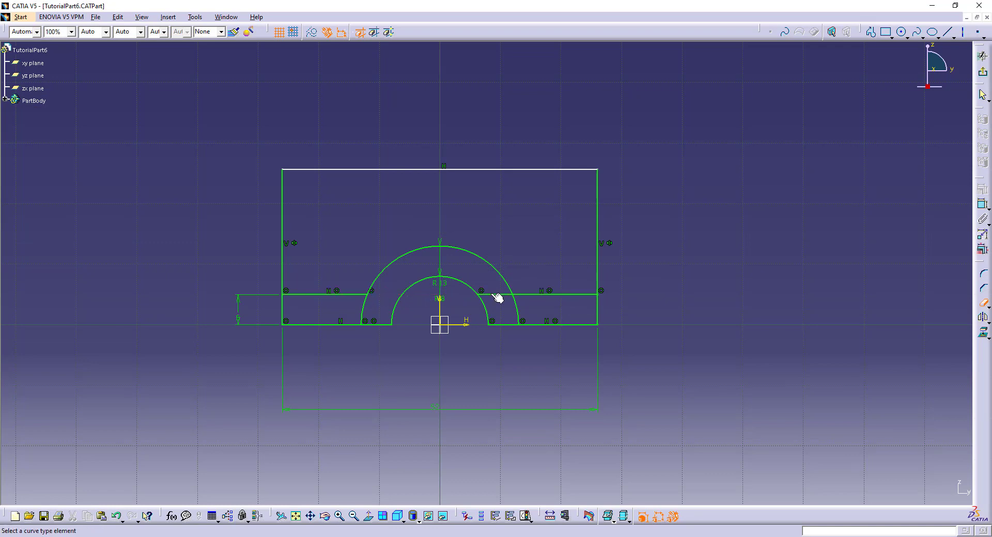
{"action": "left_click", "coordinate": [494, 295]}
{"action": "key", "text": "alt+Tab"}
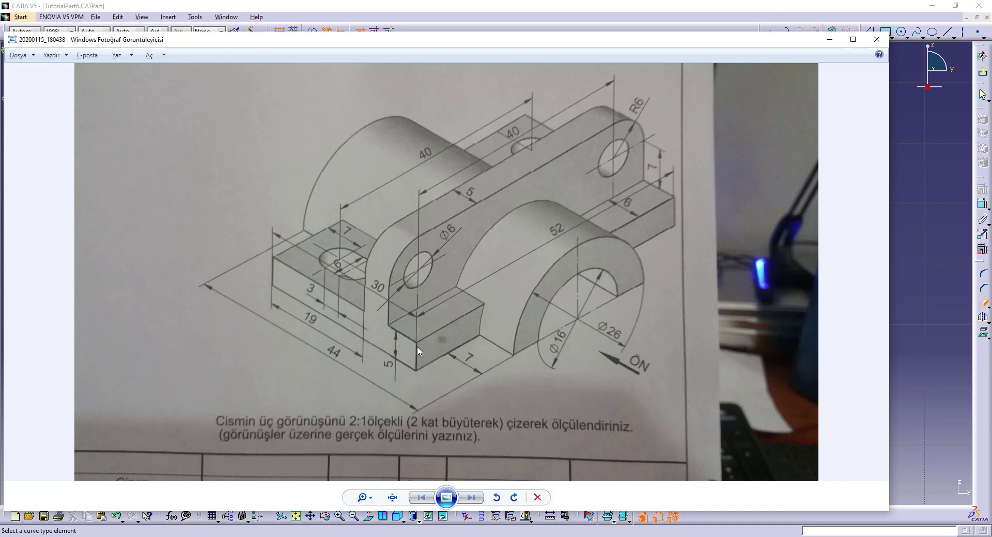
- Replace the rectangle's top edge with a new line across the profile top
{"action": "left_click", "coordinate": [918, 179]}
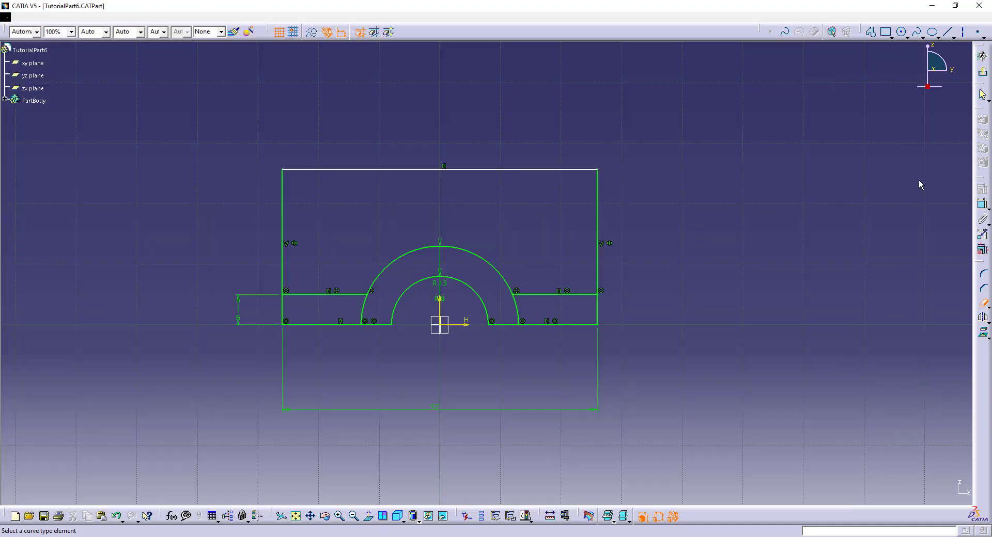
{"action": "left_click", "coordinate": [550, 175]}
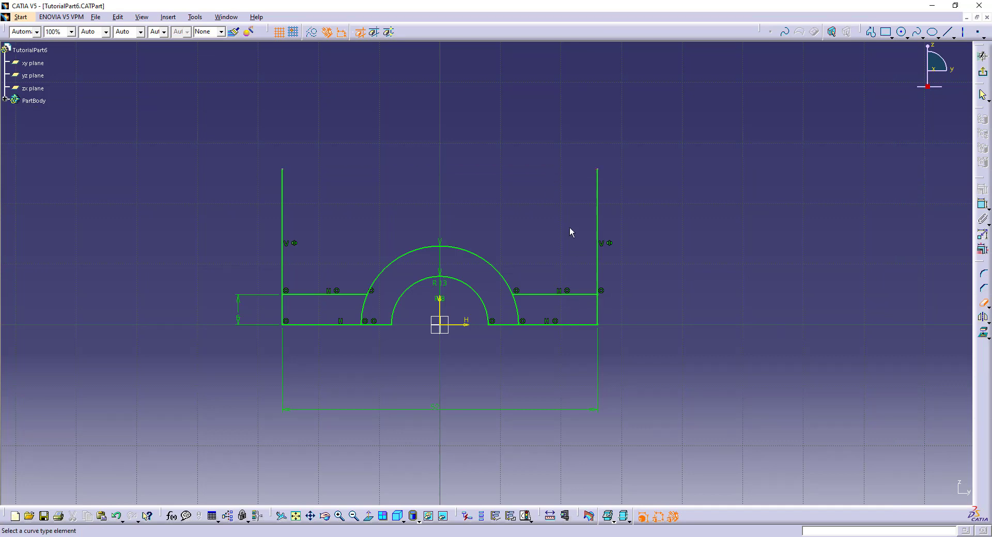
{"action": "left_click", "coordinate": [947, 32]}
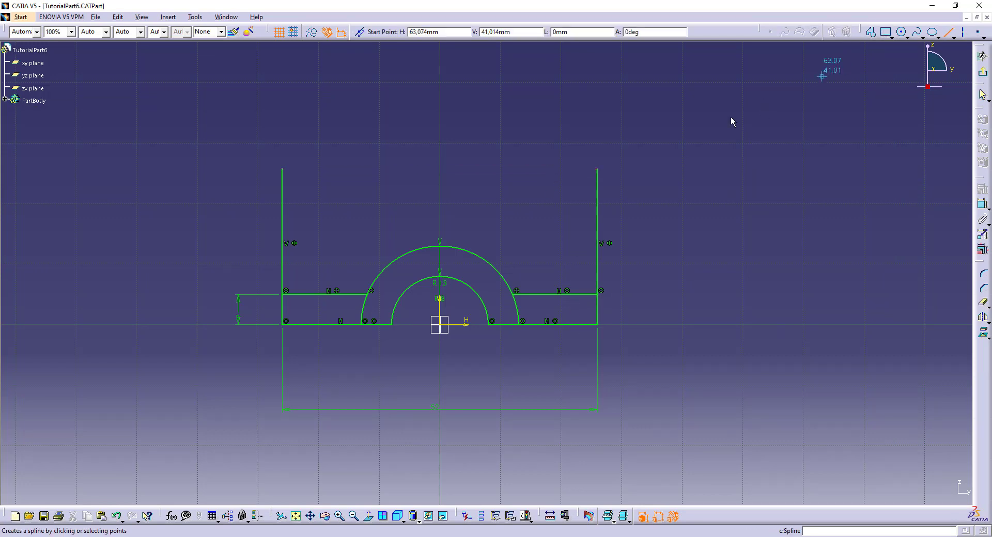
{"action": "left_click", "coordinate": [598, 169]}
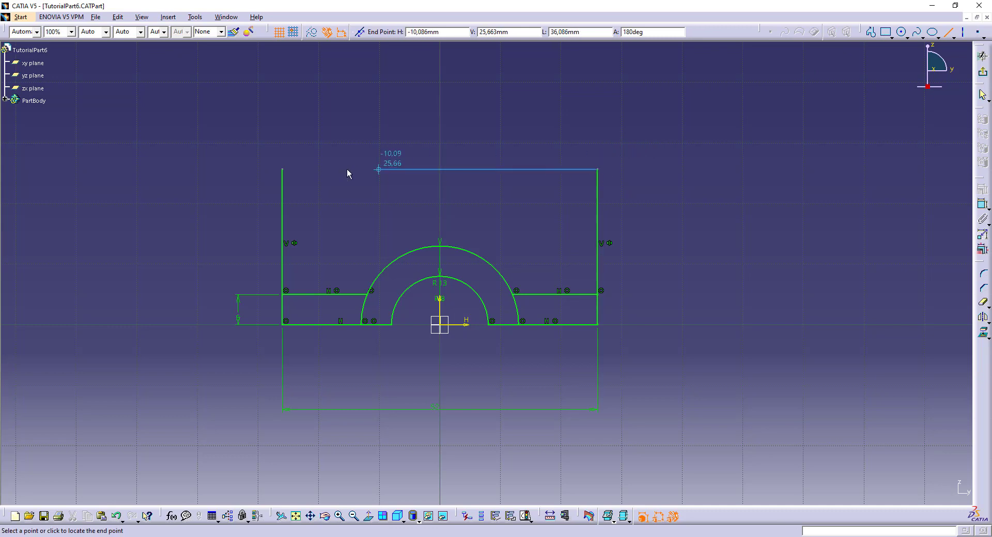
{"action": "left_click", "coordinate": [283, 169]}
- Dimension the new top line 18 mm above the bottom-right base line
{"action": "left_click", "coordinate": [559, 170]}
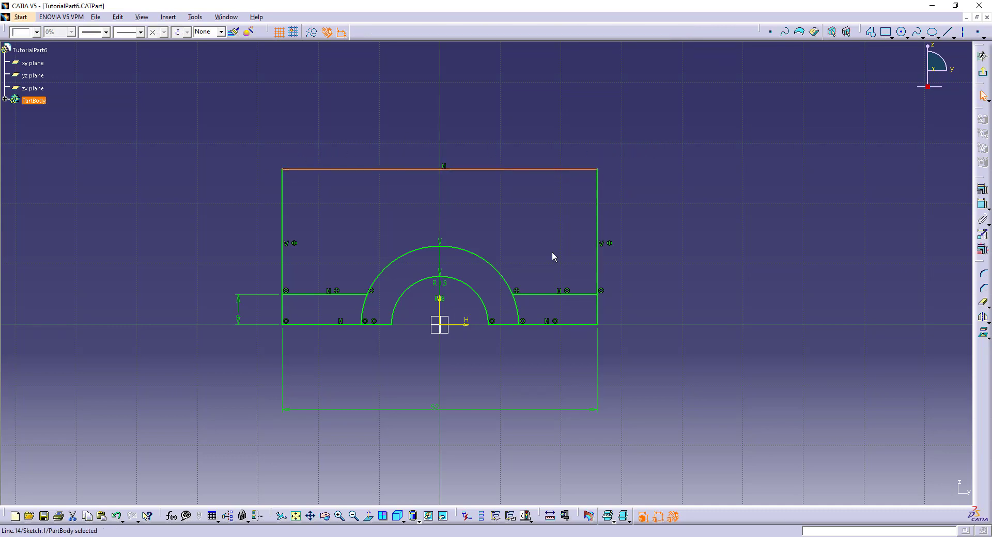
{"action": "left_click", "coordinate": [572, 324], "text": "ctrl"}
{"action": "left_click", "coordinate": [983, 204]}
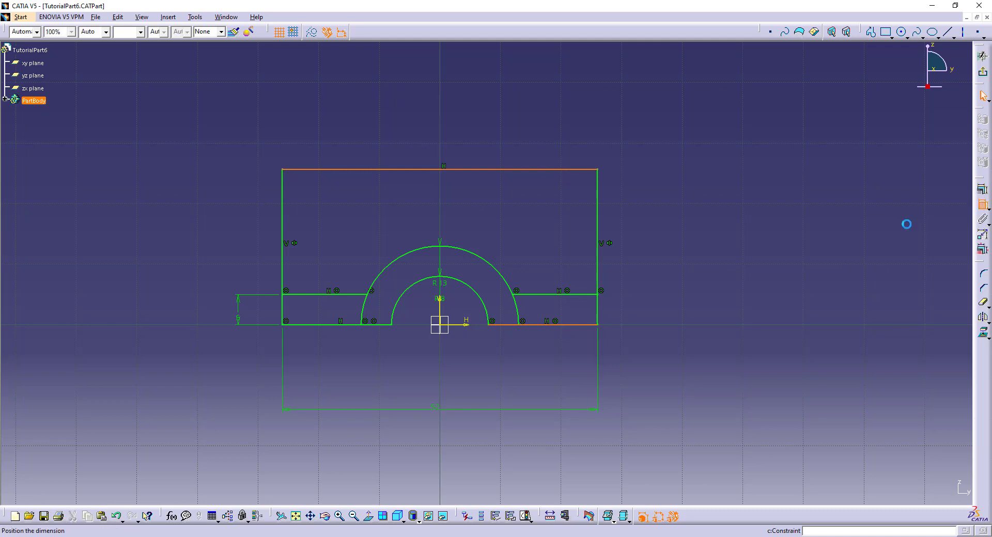
{"action": "left_click", "coordinate": [660, 281]}
{"action": "double_click", "coordinate": [661, 277]}
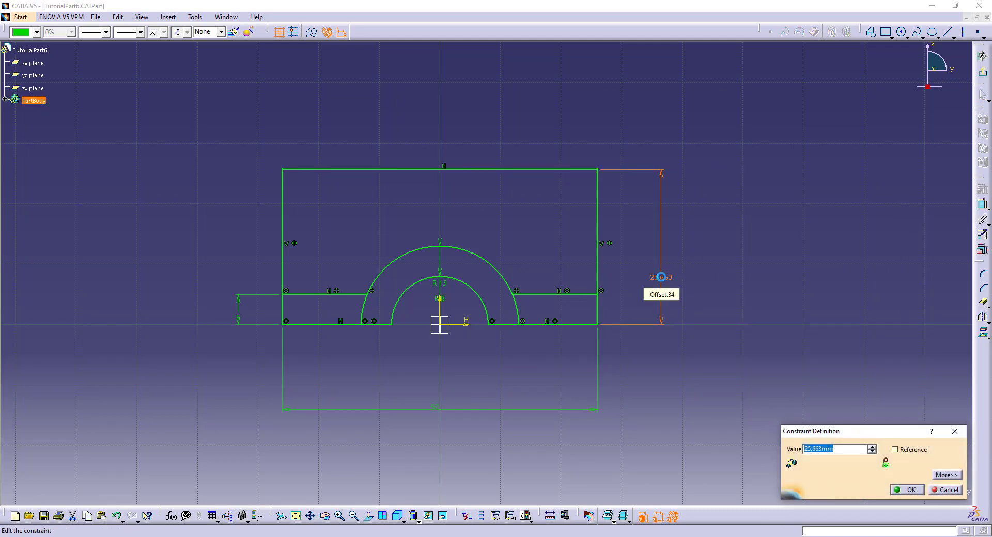
{"action": "type", "text": "18"}
{"action": "key", "text": "Return"}
{"action": "key", "text": "alt+Tab"}
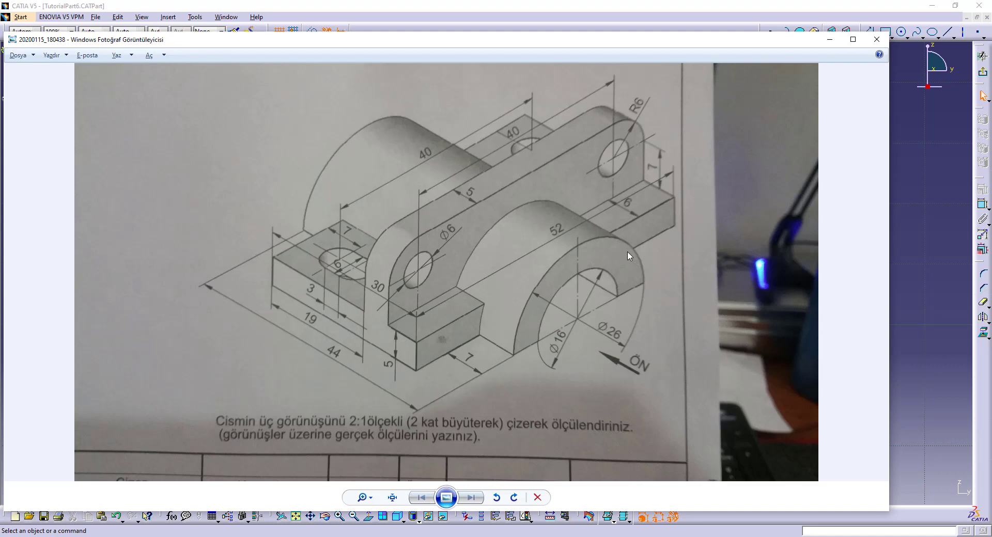
{"action": "key", "text": "alt+Tab"}
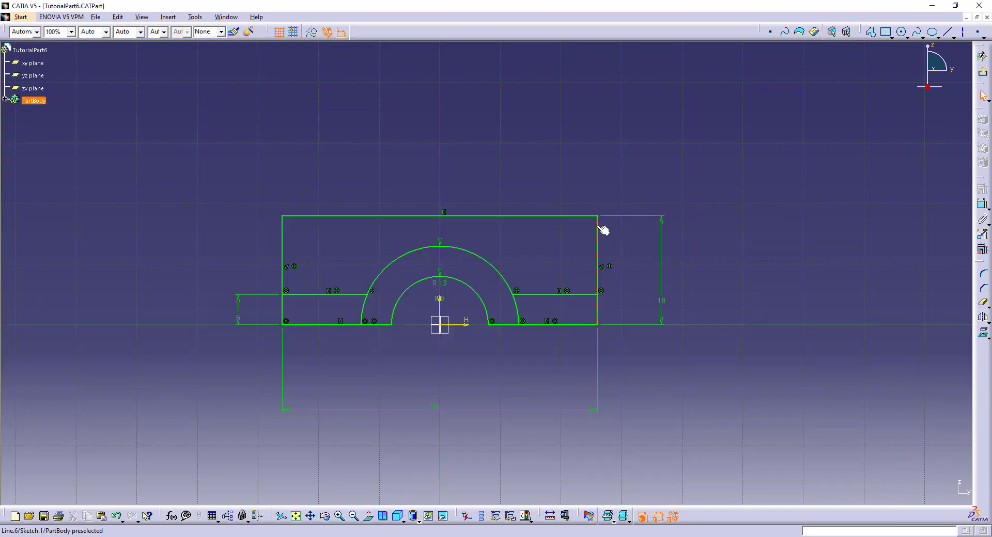
- Round the profile's top-right corner with a radius 6 corner
{"action": "left_click", "coordinate": [598, 227]}
{"action": "left_click", "coordinate": [582, 215], "text": "ctrl"}
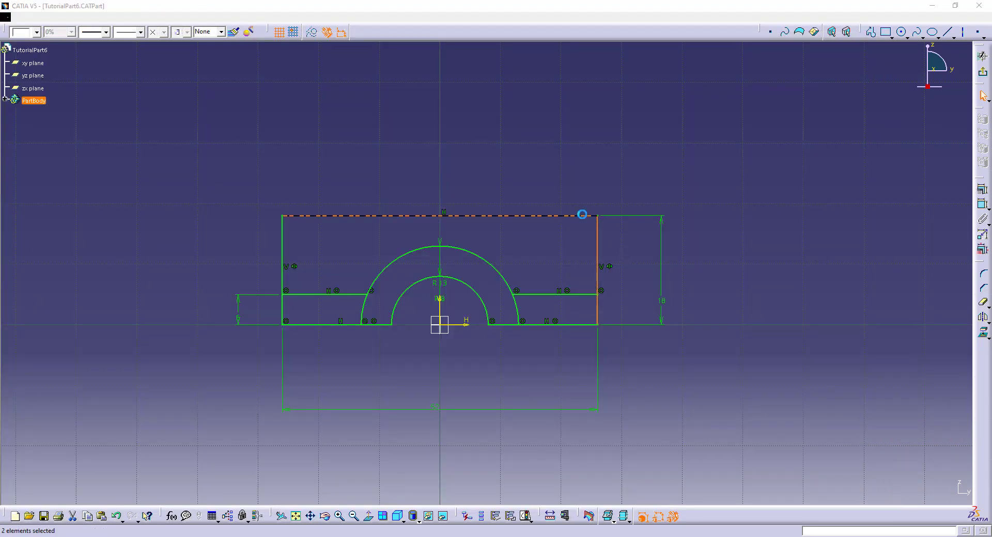
{"action": "key", "text": "alt+Tab"}
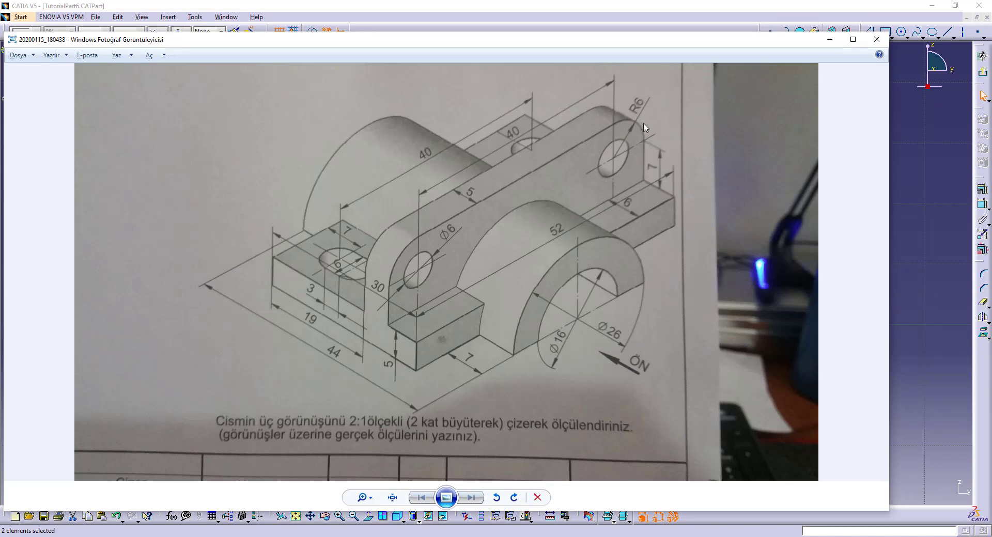
{"action": "key", "text": "alt+Tab"}
{"action": "left_click", "coordinate": [983, 274]}
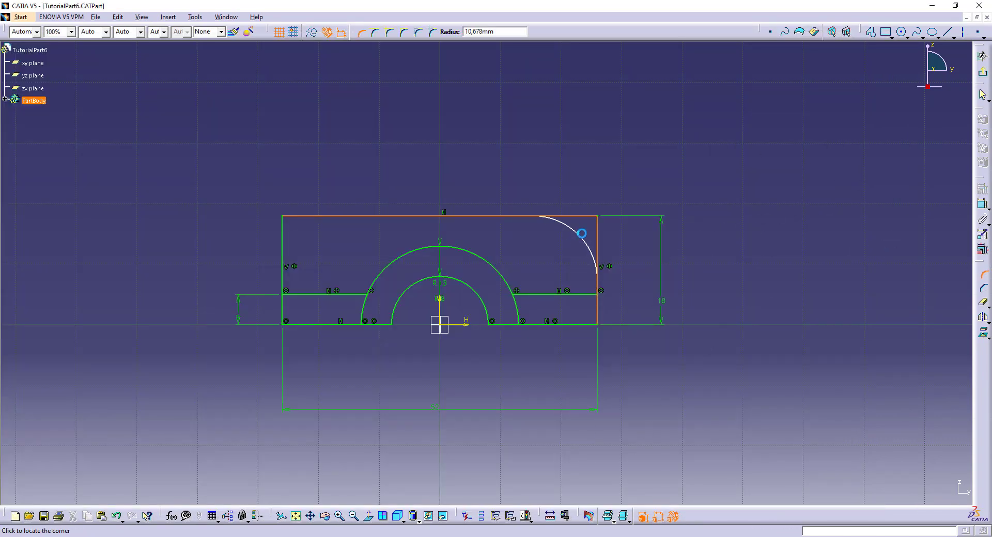
{"action": "type", "text": "6"}
{"action": "key", "text": "Return"}
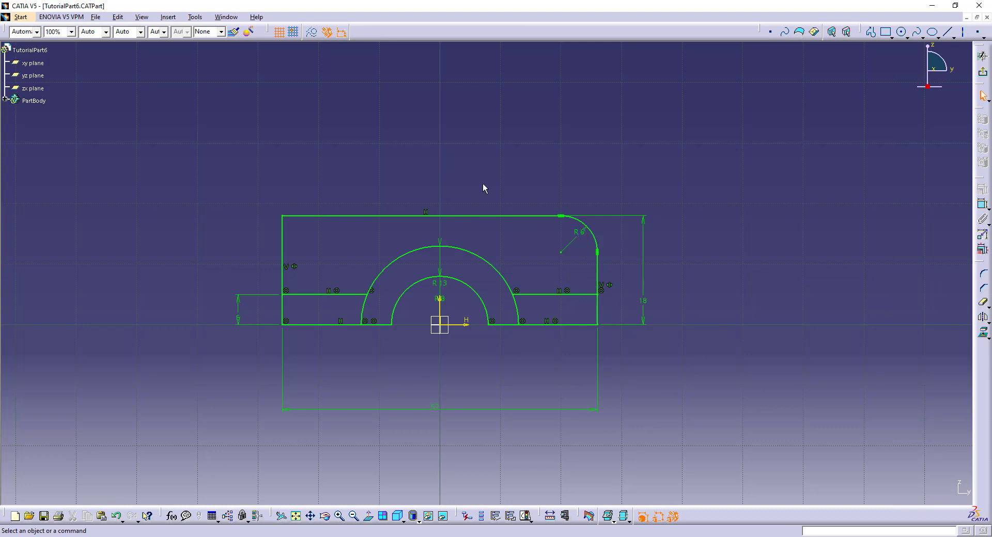
- Round the top-left corner with a radius 6 corner
{"action": "left_click", "coordinate": [335, 218]}
{"action": "left_click", "coordinate": [283, 233], "text": "ctrl"}
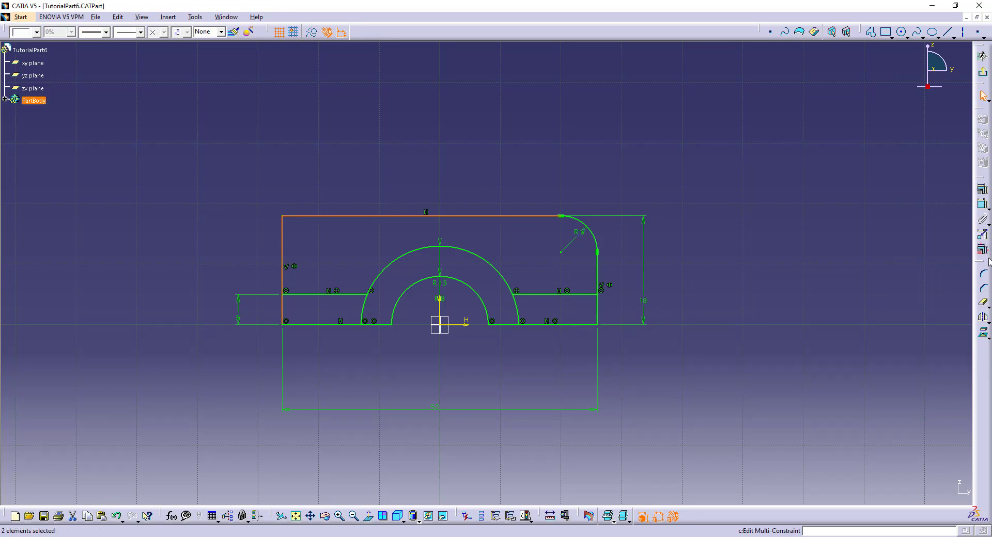
{"action": "left_click", "coordinate": [985, 274]}
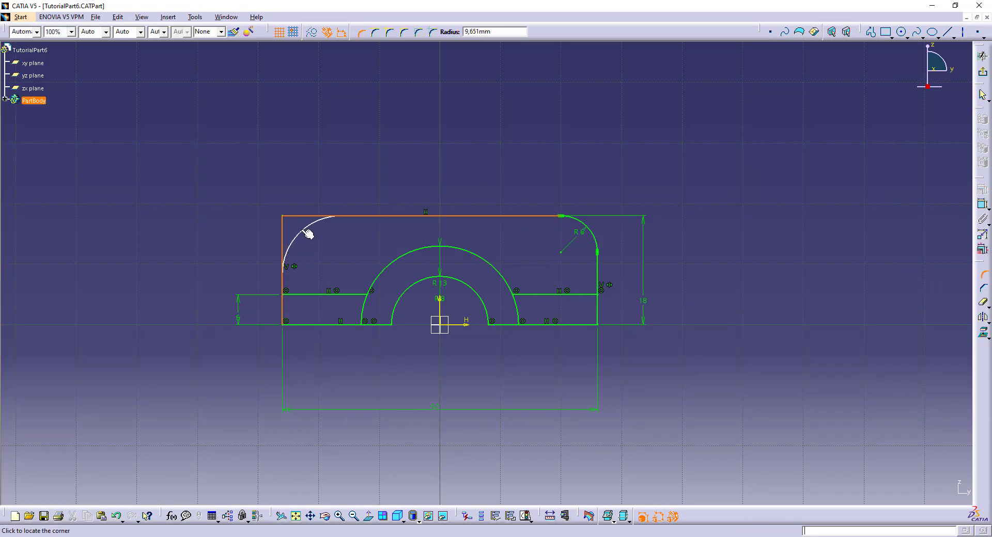
{"action": "type", "text": "6"}
{"action": "key", "text": "Return"}
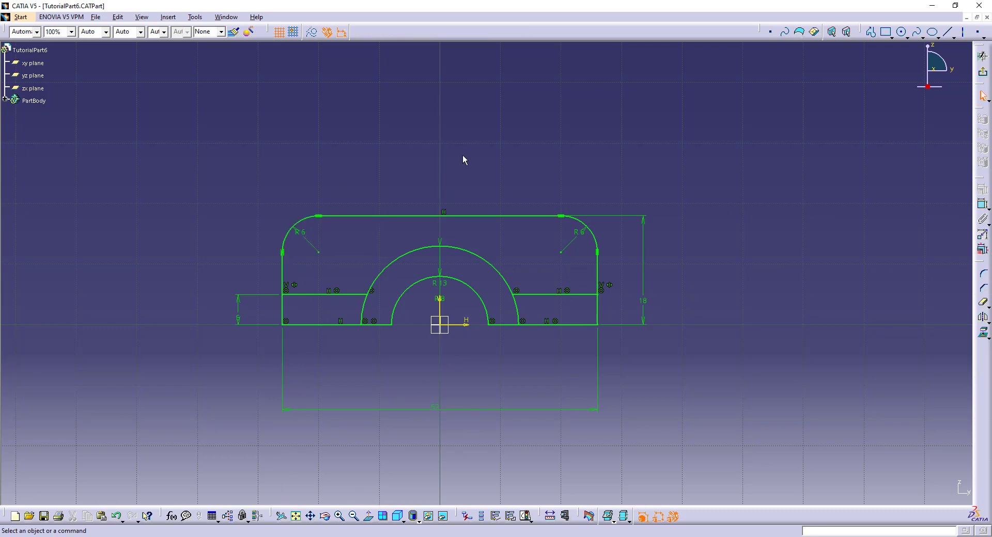
- Draw a radius 3 circle at the top-right corner fillet centre
{"action": "left_click", "coordinate": [901, 32]}
{"action": "key", "text": "alt+Tab"}
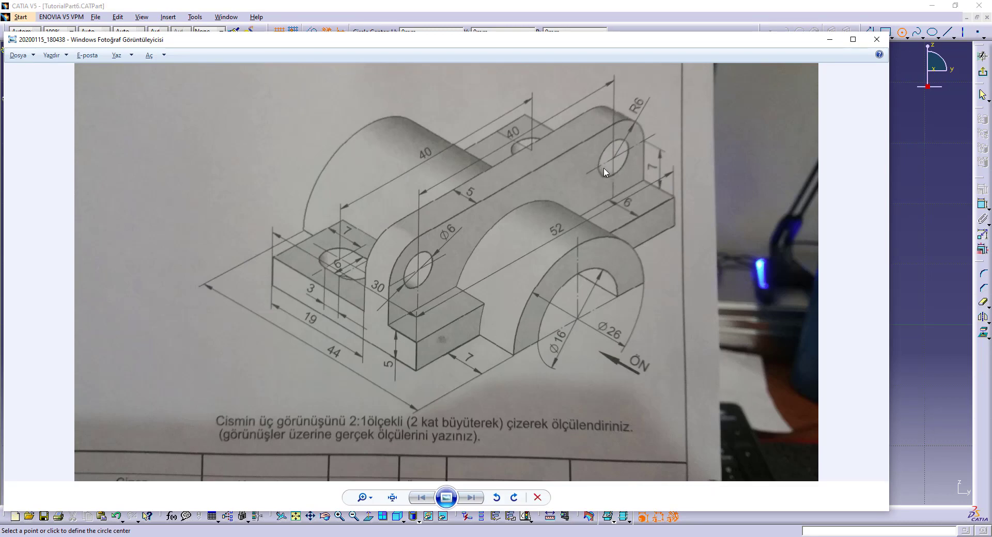
{"action": "key", "text": "alt+Tab"}
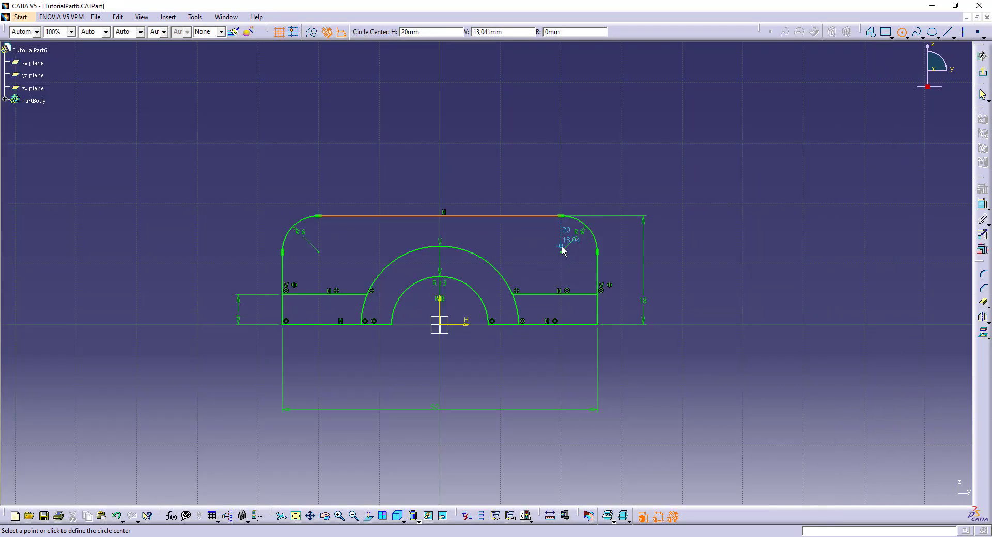
{"action": "left_click", "coordinate": [561, 251]}
{"action": "key", "text": "Tab"}
{"action": "key", "text": "Tab"}
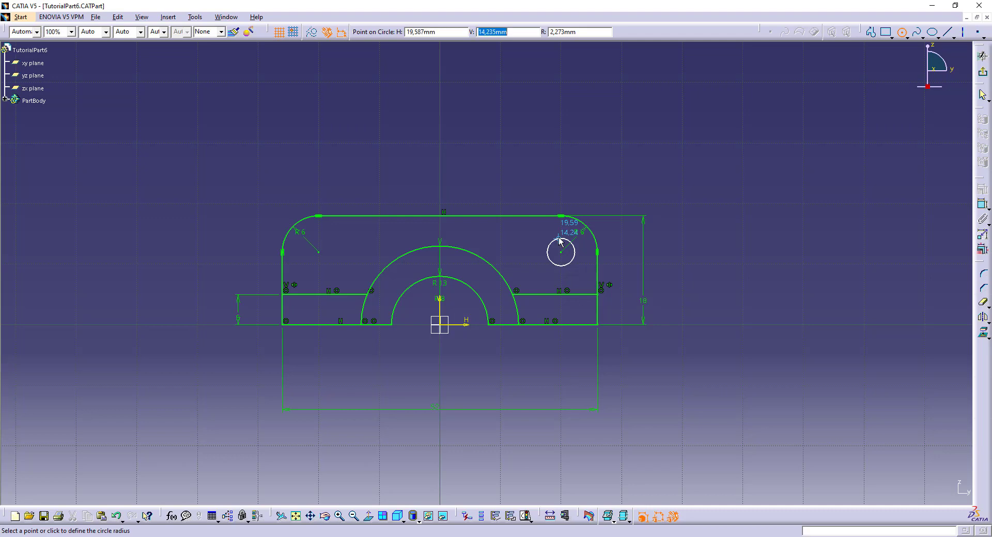
{"action": "key", "text": "Tab"}
{"action": "type", "text": ",3"}
{"action": "key", "text": "Return"}
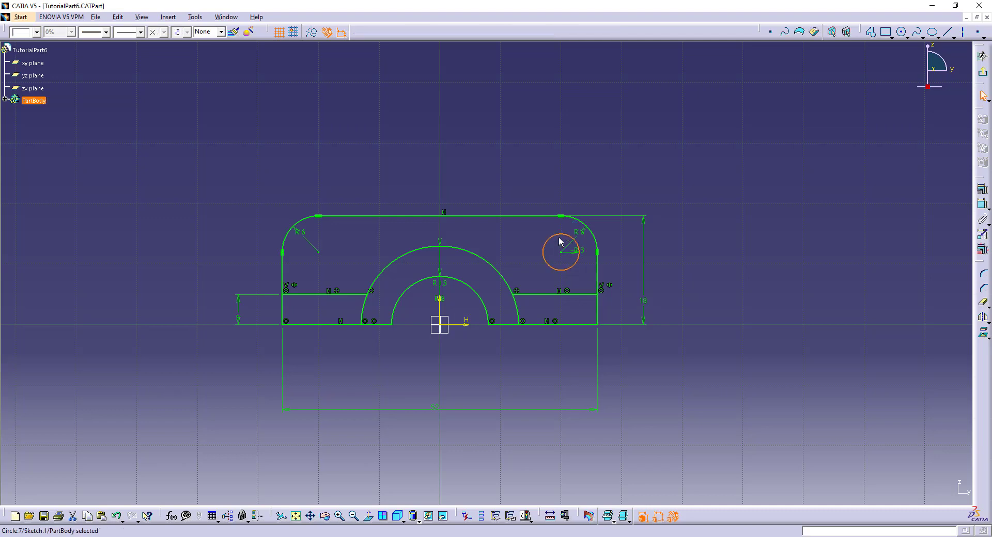
{"action": "left_click", "coordinate": [916, 224]}
- Add a second radius 3 circle at the top-left fillet centre and recheck the drawing
{"action": "left_click", "coordinate": [902, 31]}
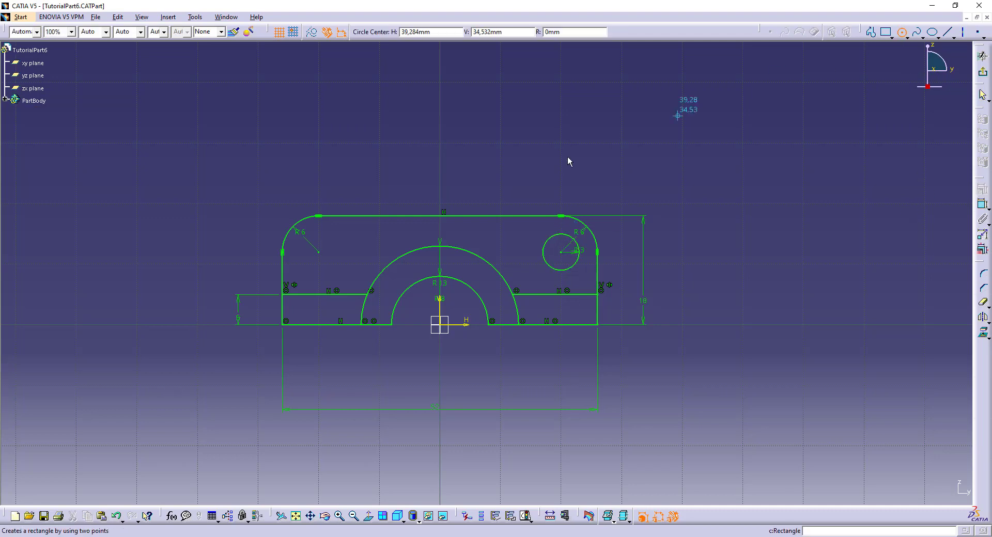
{"action": "left_click", "coordinate": [318, 252]}
{"action": "key", "text": "Tab"}
{"action": "key", "text": "Tab"}
{"action": "key", "text": "Tab"}
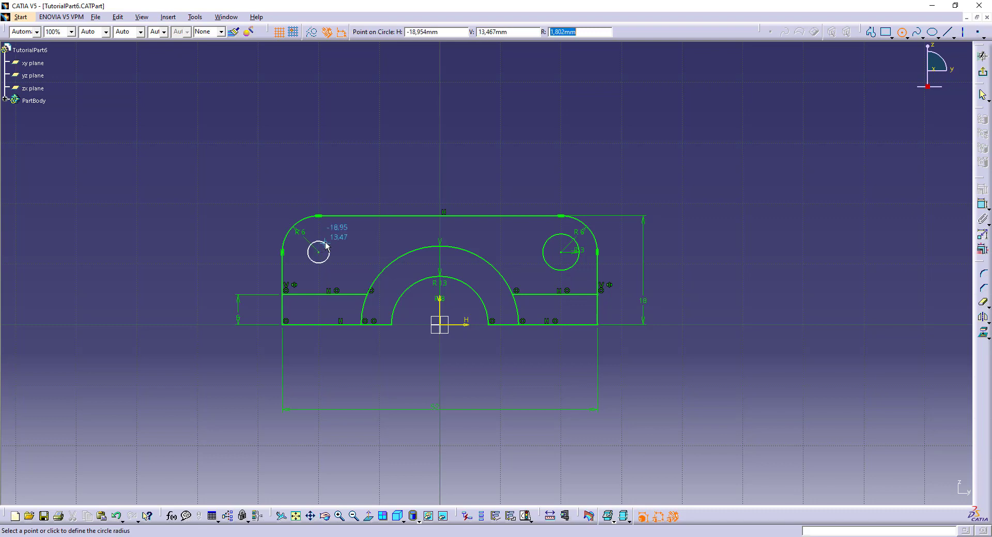
{"action": "type", "text": "3"}
{"action": "key", "text": "Return"}
{"action": "left_click", "coordinate": [387, 177]}
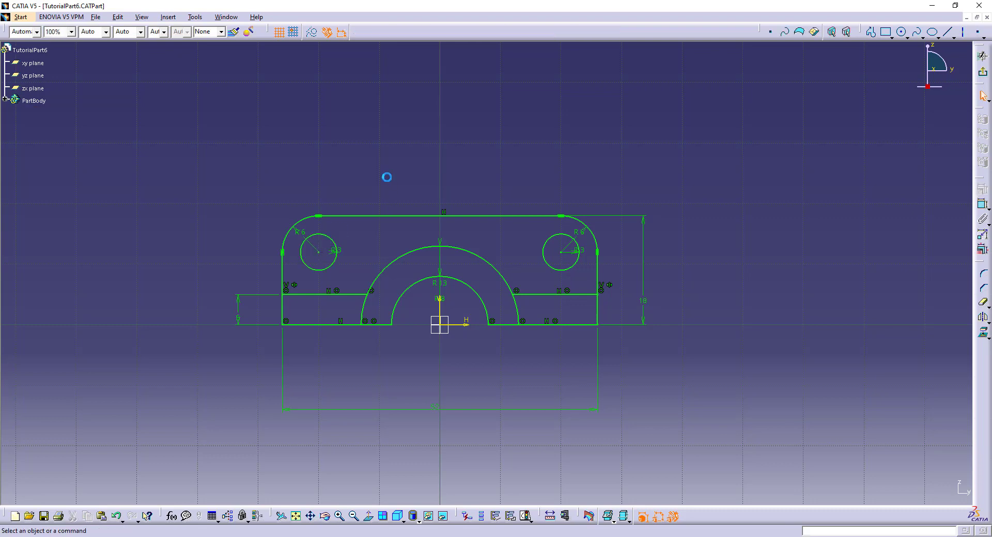
{"action": "key", "text": "alt+Tab"}
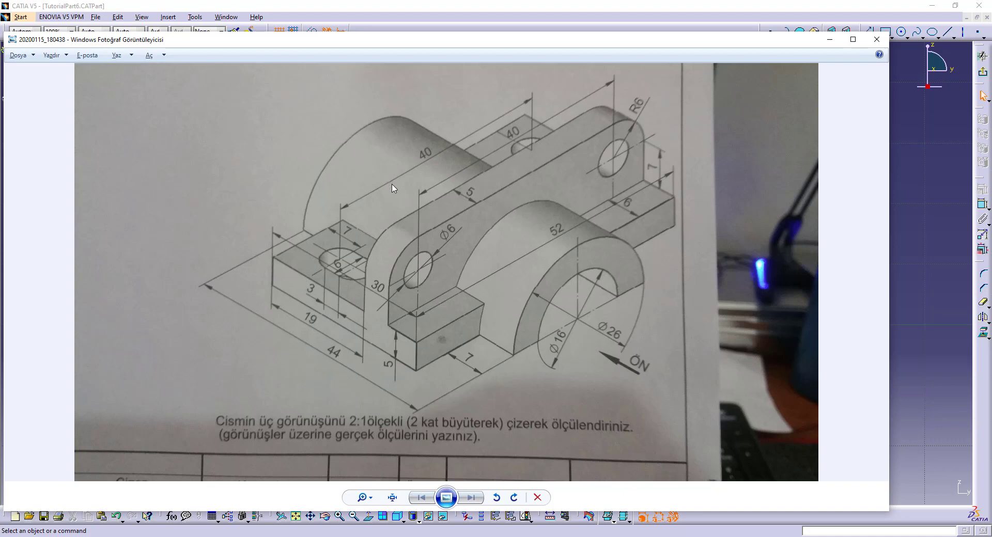
- Break the large arc where it meets the left and right horizontal lines
{"action": "key", "text": "alt+Tab"}
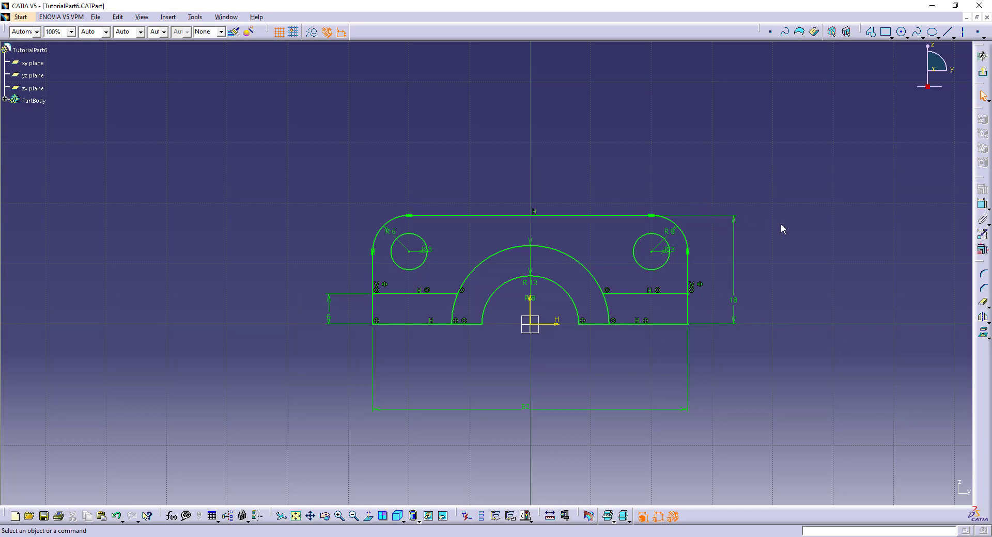
{"action": "left_click", "coordinate": [988, 310]}
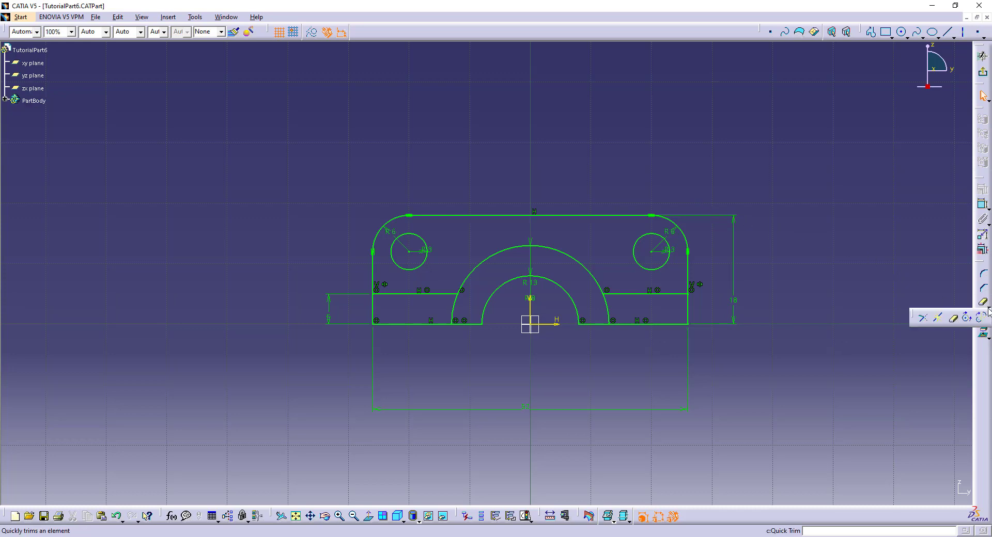
{"action": "left_click", "coordinate": [967, 317]}
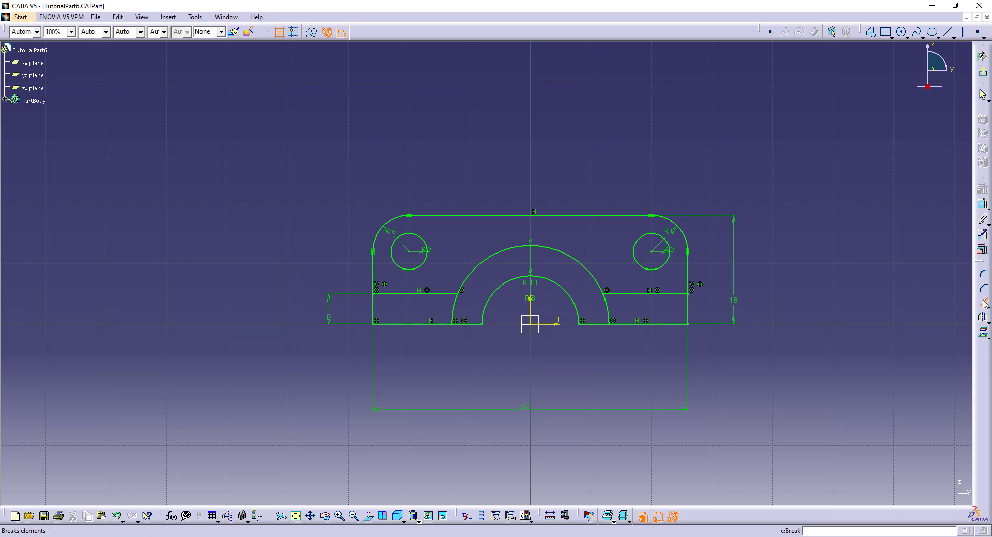
{"action": "left_click", "coordinate": [598, 283]}
{"action": "left_click", "coordinate": [629, 294]}
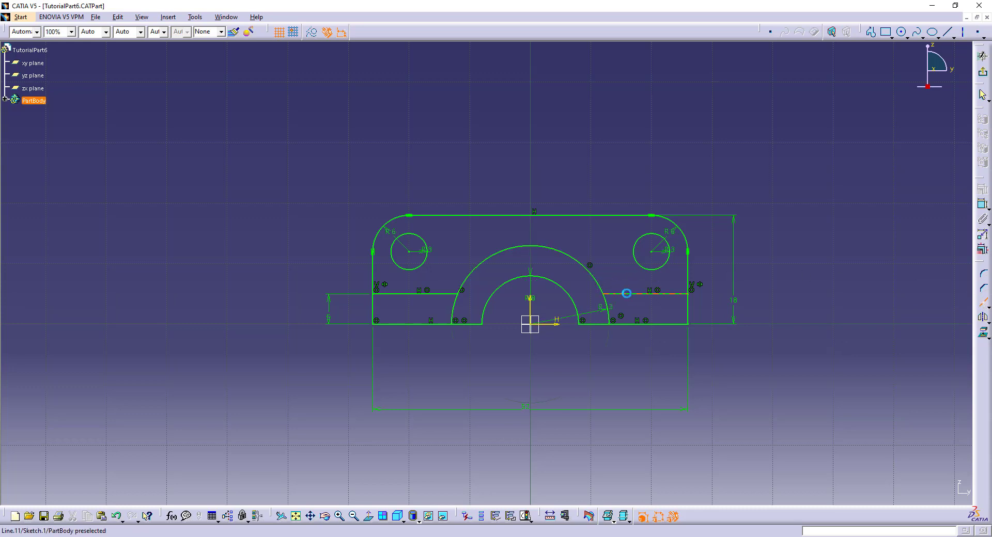
{"action": "left_click", "coordinate": [480, 269]}
{"action": "left_click", "coordinate": [436, 294]}
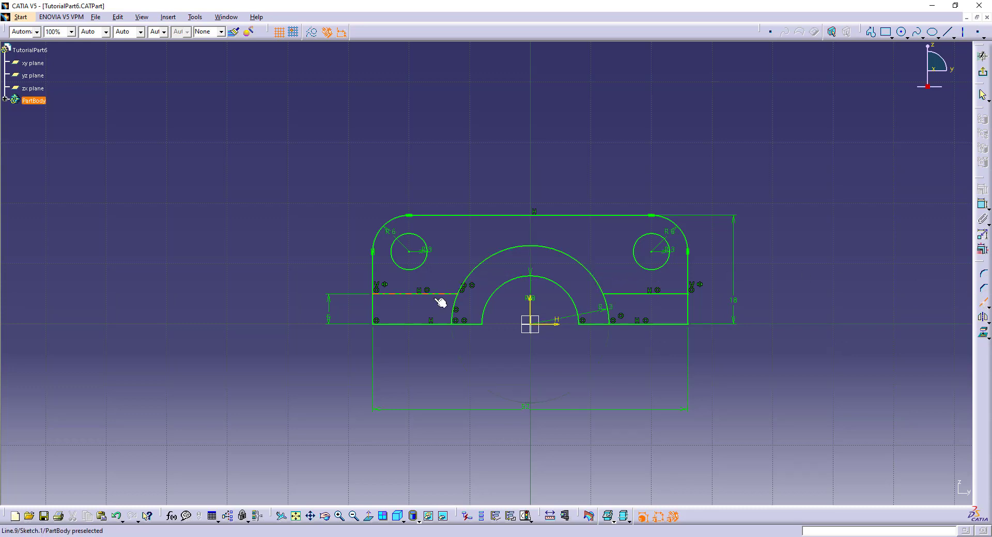
- Break the bottom lines at the arc and both side edges at the horizontal lines
{"action": "left_click", "coordinate": [469, 325]}
{"action": "left_click", "coordinate": [453, 312]}
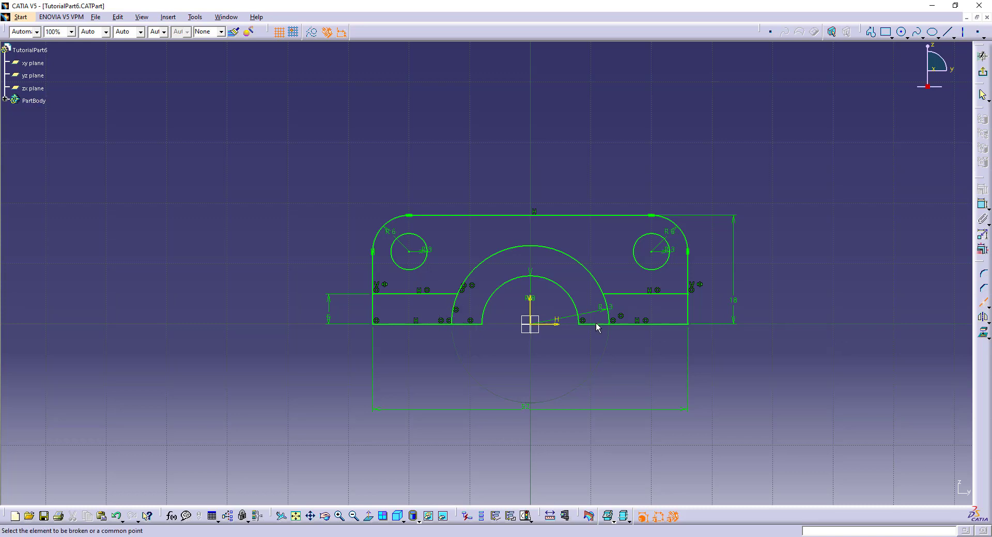
{"action": "left_click", "coordinate": [609, 311]}
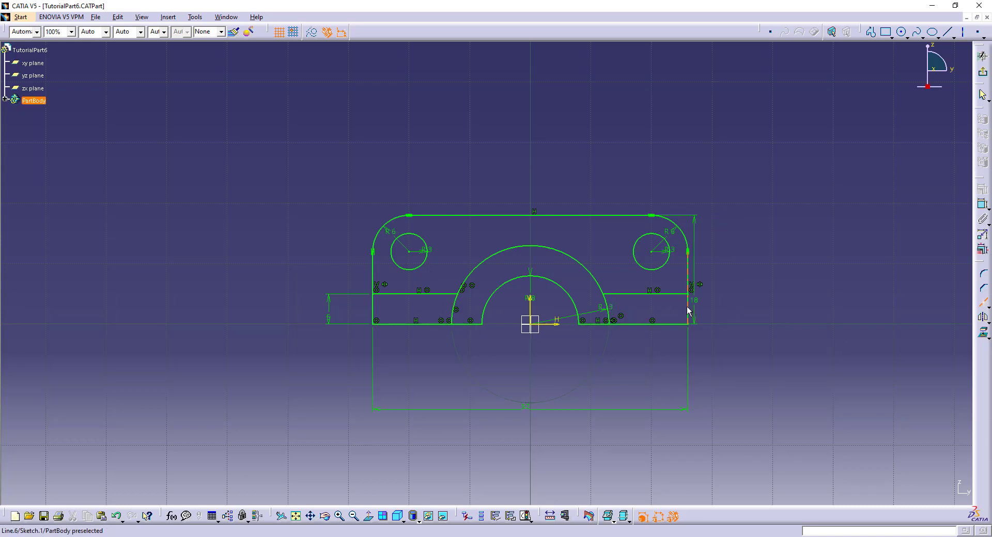
{"action": "left_click", "coordinate": [688, 293]}
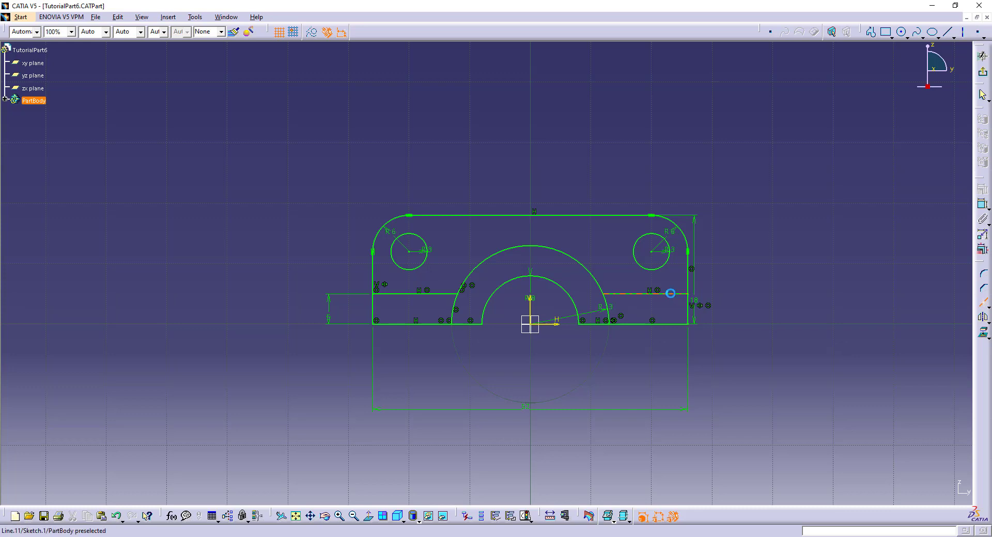
{"action": "left_click", "coordinate": [374, 294]}
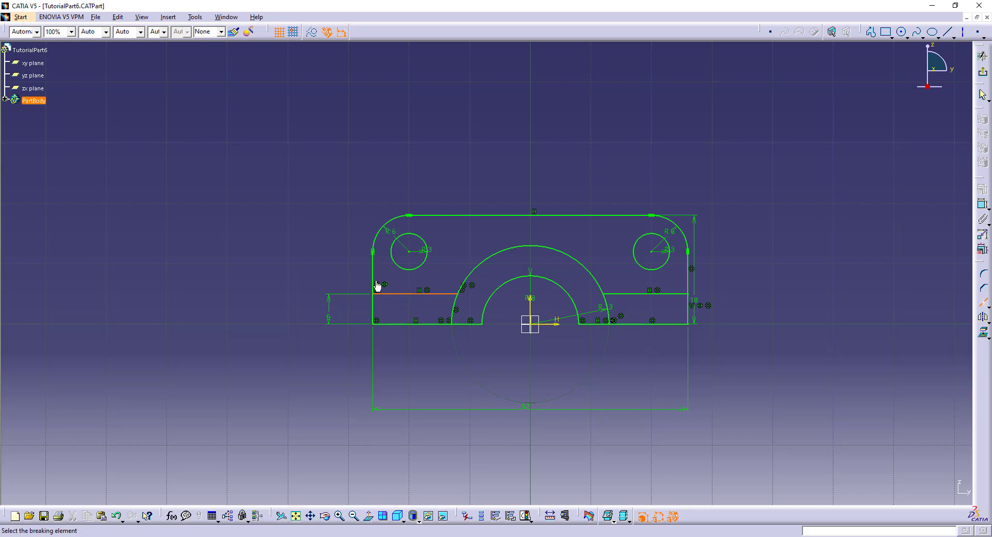
{"action": "left_click", "coordinate": [373, 305]}
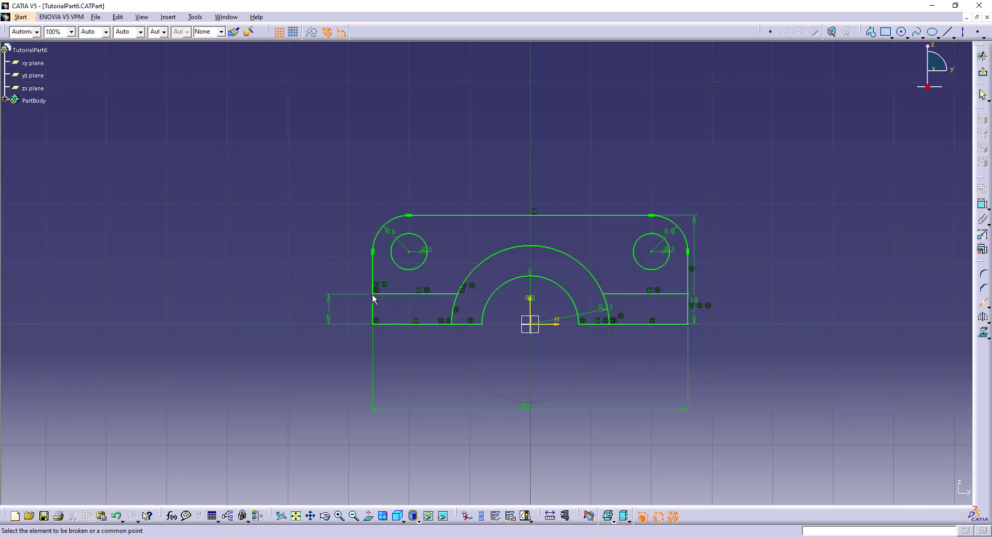
{"action": "left_click", "coordinate": [373, 305]}
{"action": "left_click", "coordinate": [388, 293]}
- Exit the sketch and start a Multi-Pad, stepping through the first two domains
{"action": "left_click", "coordinate": [982, 74]}
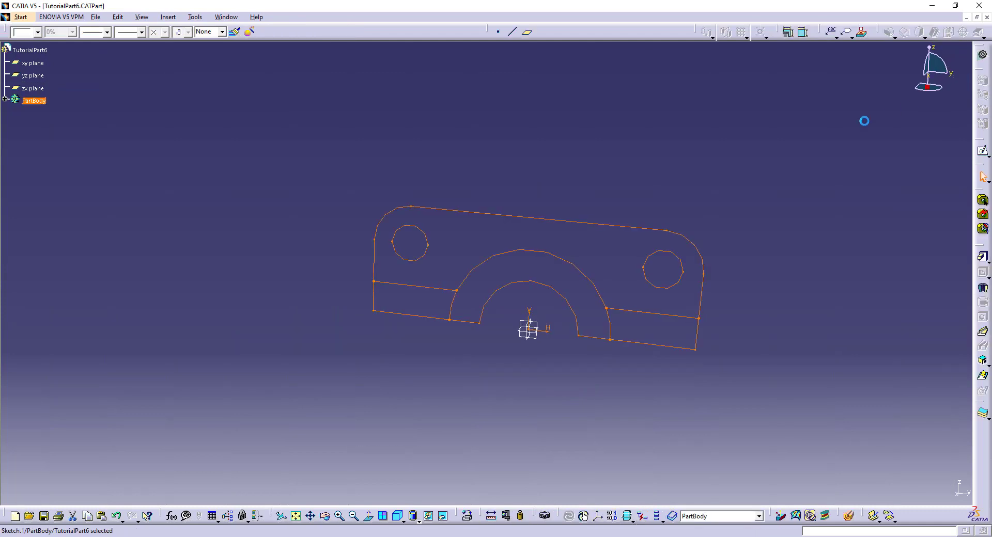
{"action": "left_click", "coordinate": [987, 262]}
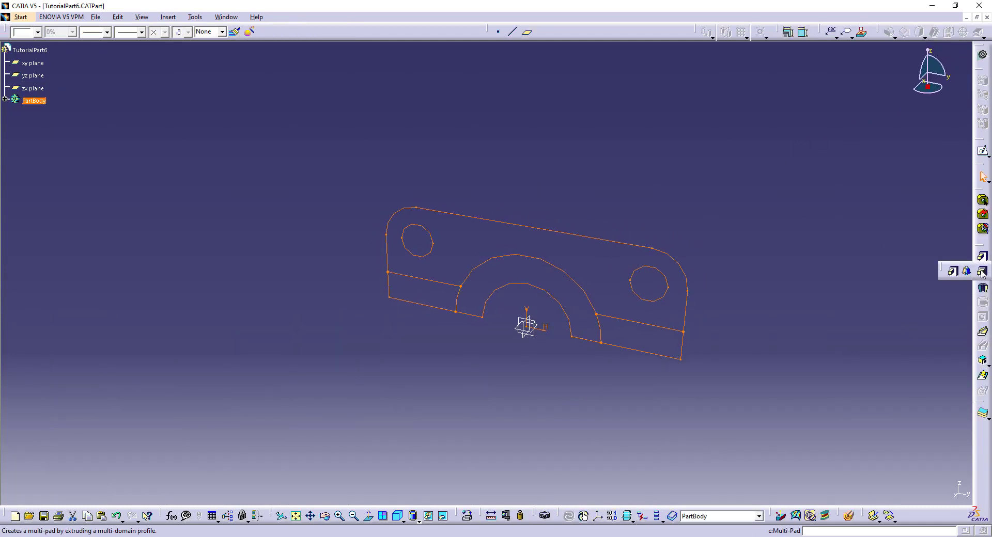
{"action": "left_click", "coordinate": [982, 272]}
{"action": "left_click", "coordinate": [764, 200]}
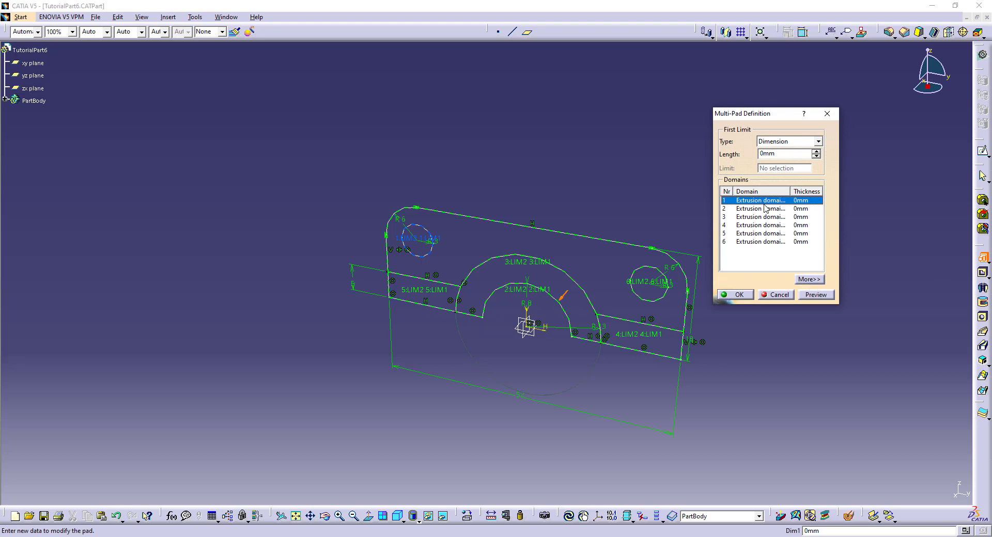
{"action": "left_click", "coordinate": [762, 209]}
{"action": "key", "text": "alt+Tab"}
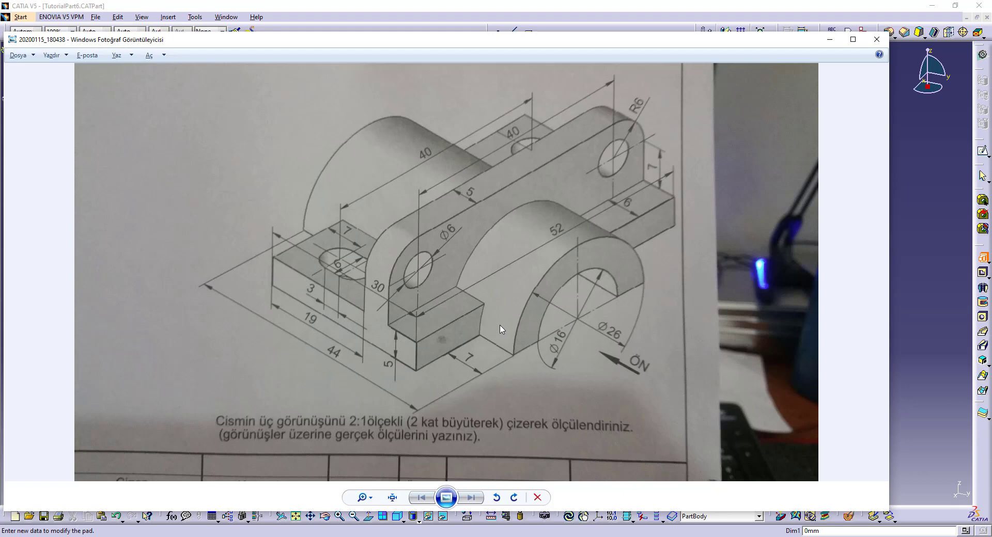
{"action": "key", "text": "alt+Tab"}
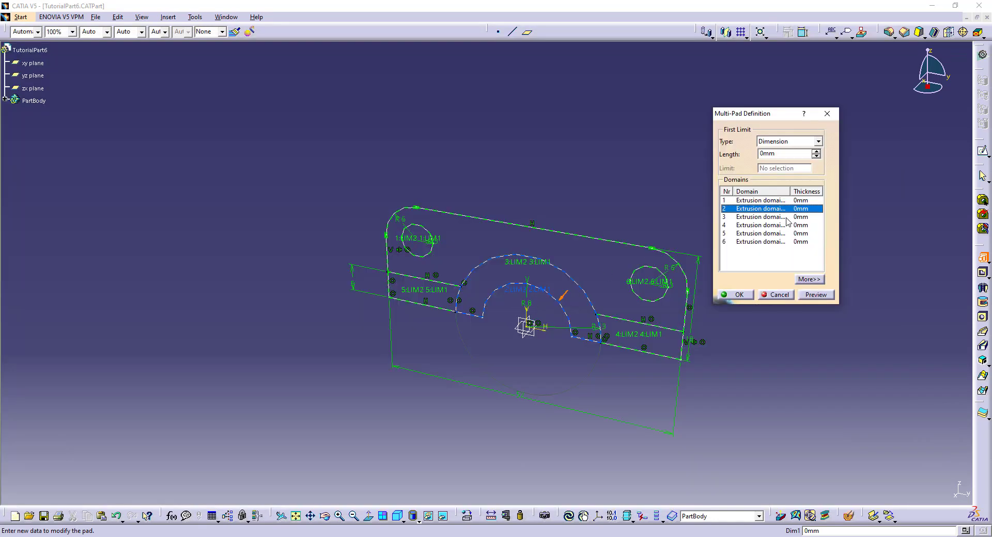
- Give domain 3 a 5 mm pad length, checking the reference drawing
{"action": "left_click", "coordinate": [763, 218]}
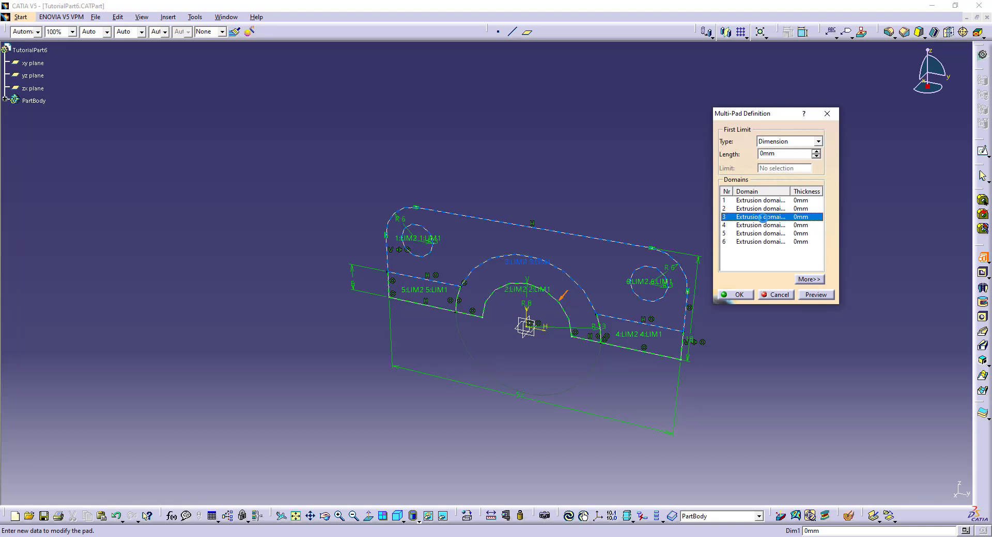
{"action": "key", "text": "alt+Tab"}
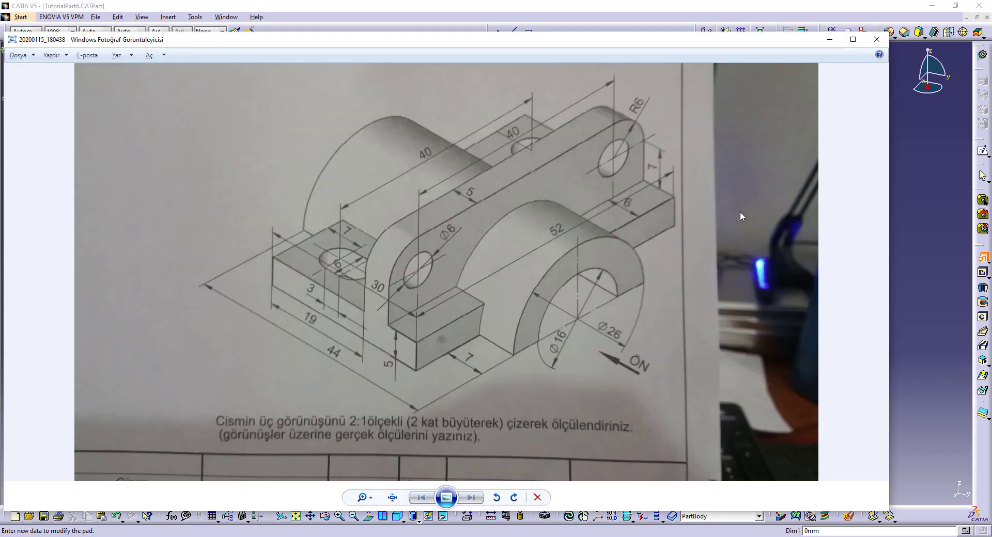
{"action": "key", "text": "alt+Tab"}
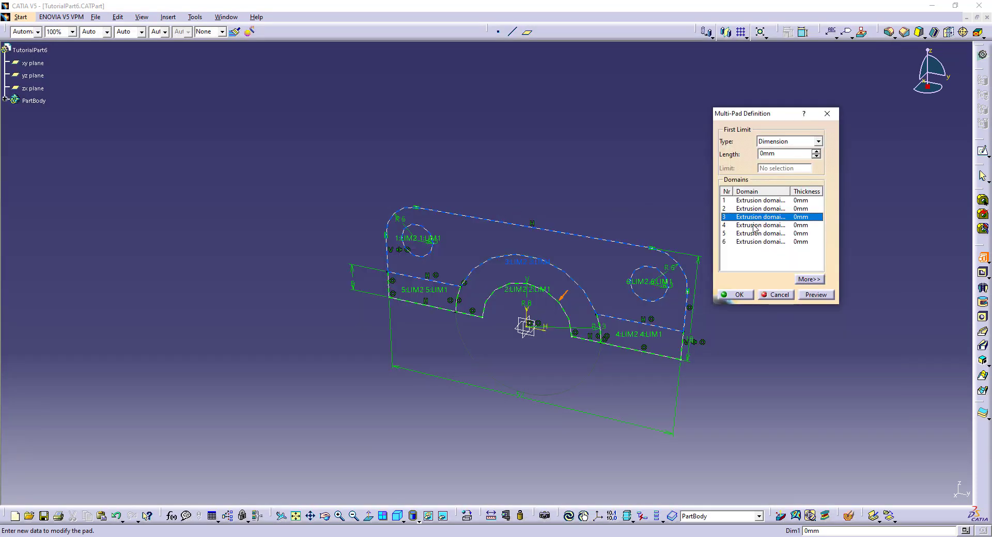
{"action": "left_click", "coordinate": [809, 279]}
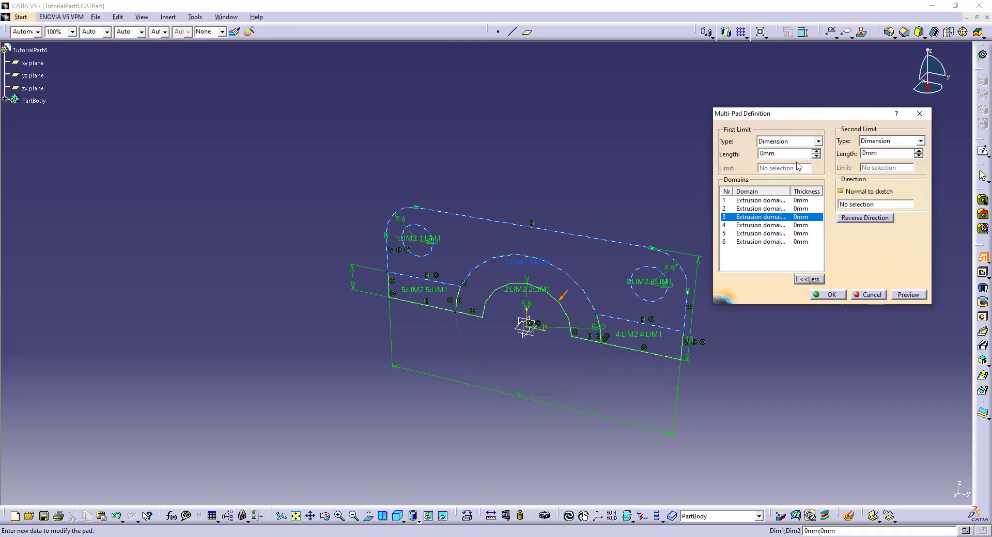
{"action": "double_click", "coordinate": [770, 153]}
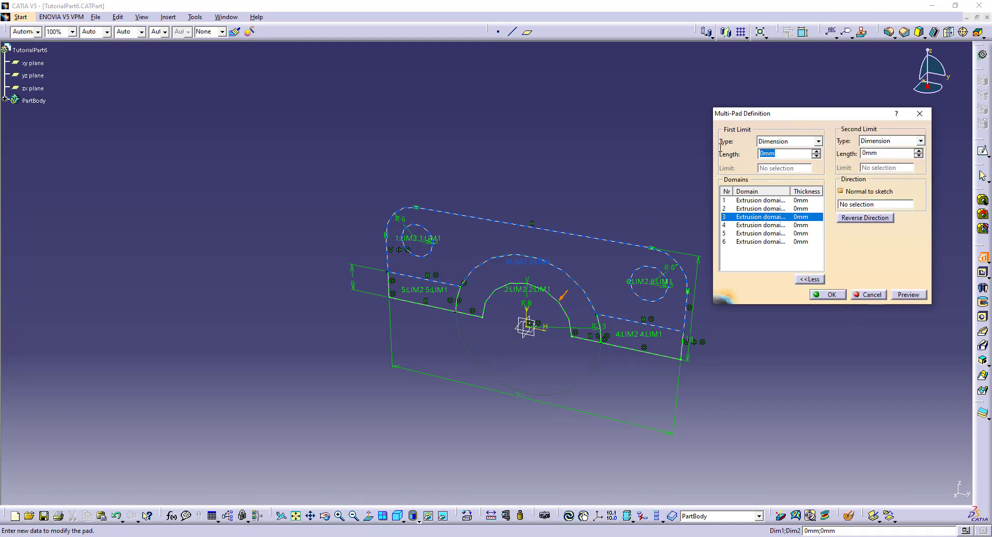
{"action": "key", "text": "alt+Tab"}
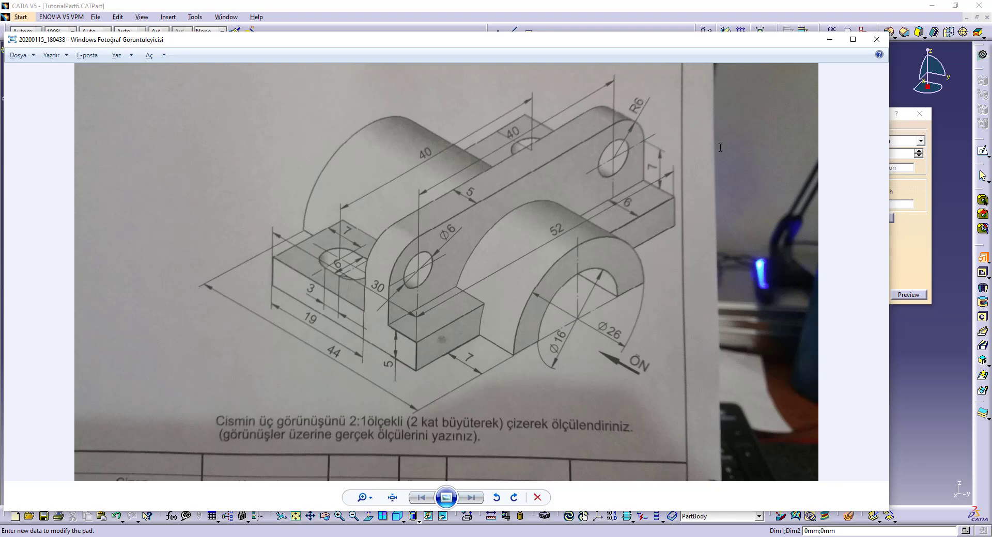
{"action": "key", "text": "alt+Tab"}
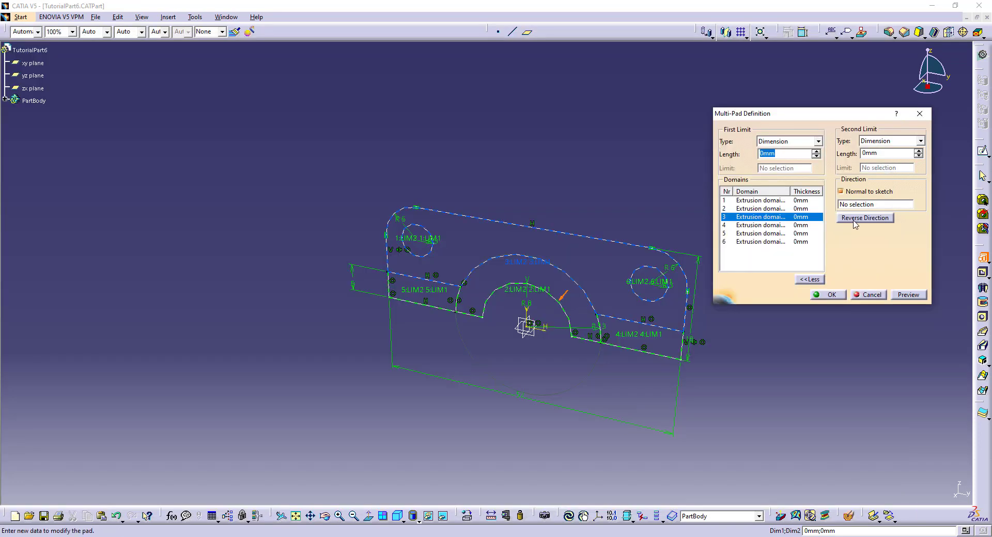
{"action": "key", "text": "alt+Tab"}
{"action": "left_click", "coordinate": [517, 262]}
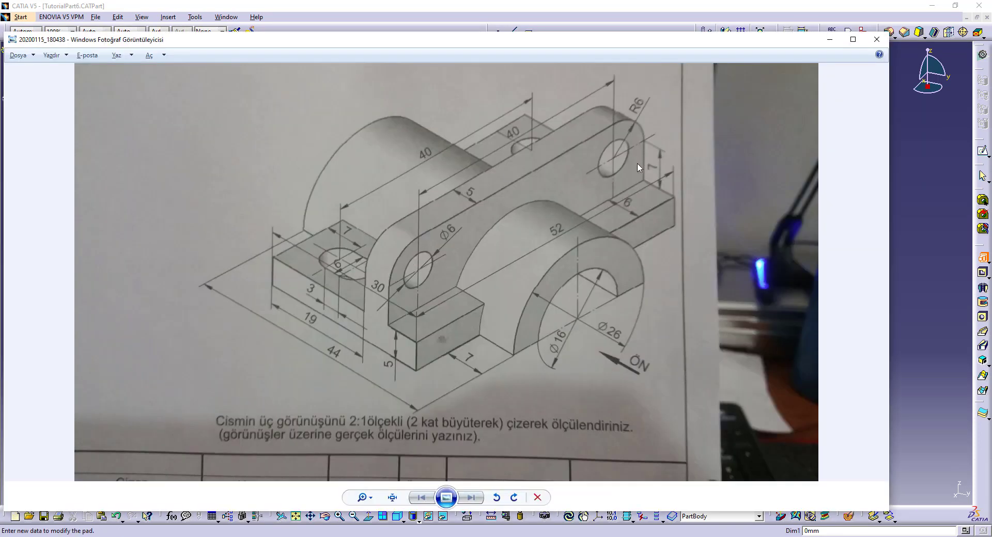
{"action": "key", "text": "alt+Tab"}
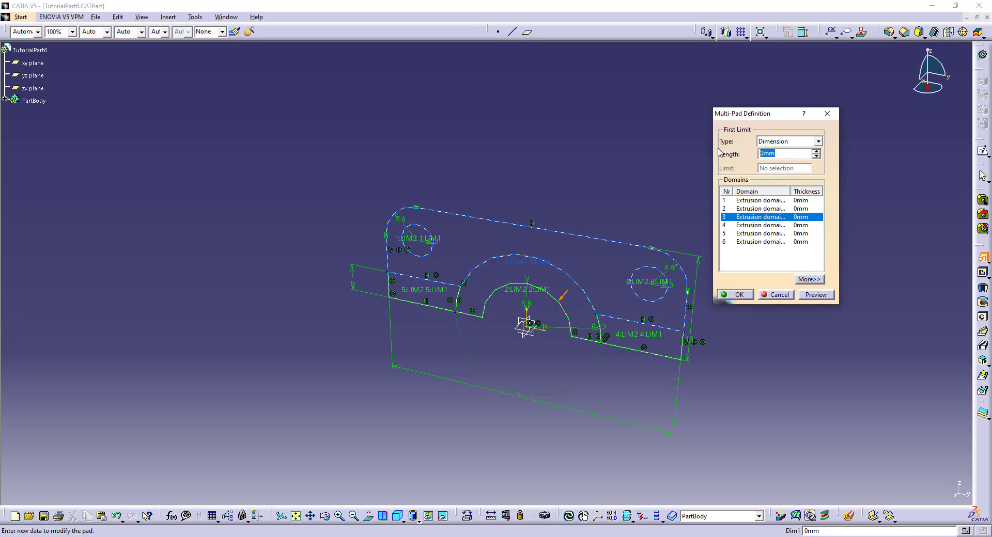
{"action": "type", "text": "5"}
{"action": "left_click", "coordinate": [756, 225]}
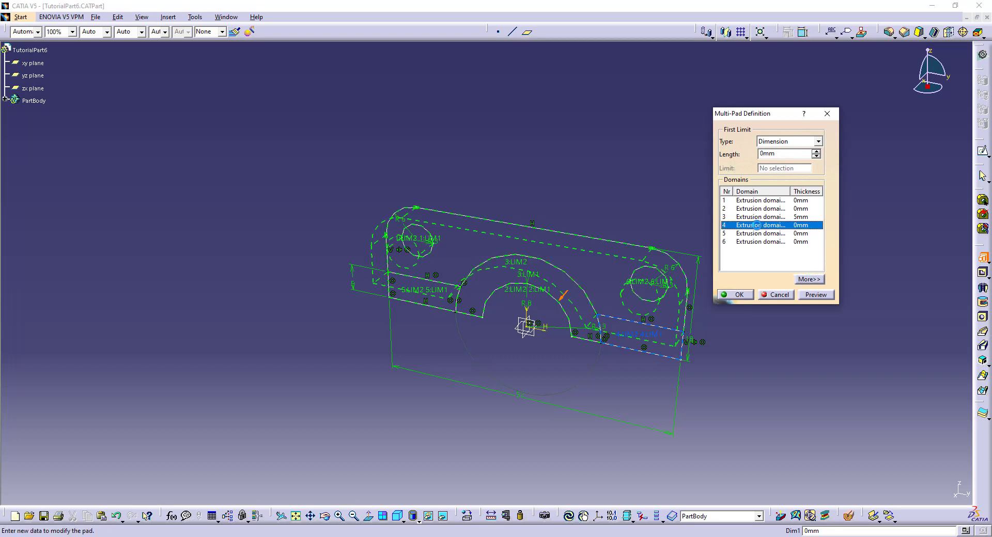
- Give domain 4 an 11 mm pad length
{"action": "key", "text": "alt+Tab"}
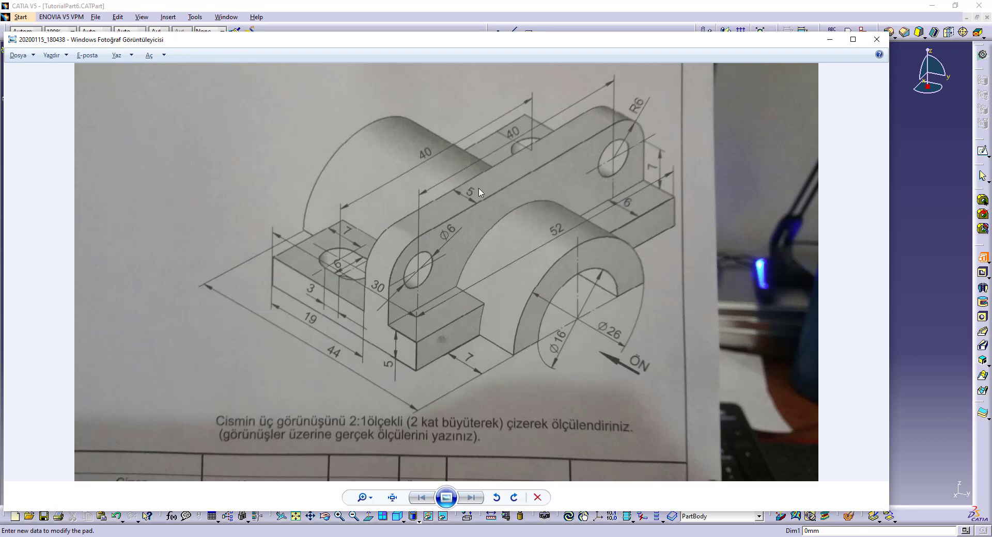
{"action": "key", "text": "alt+Tab"}
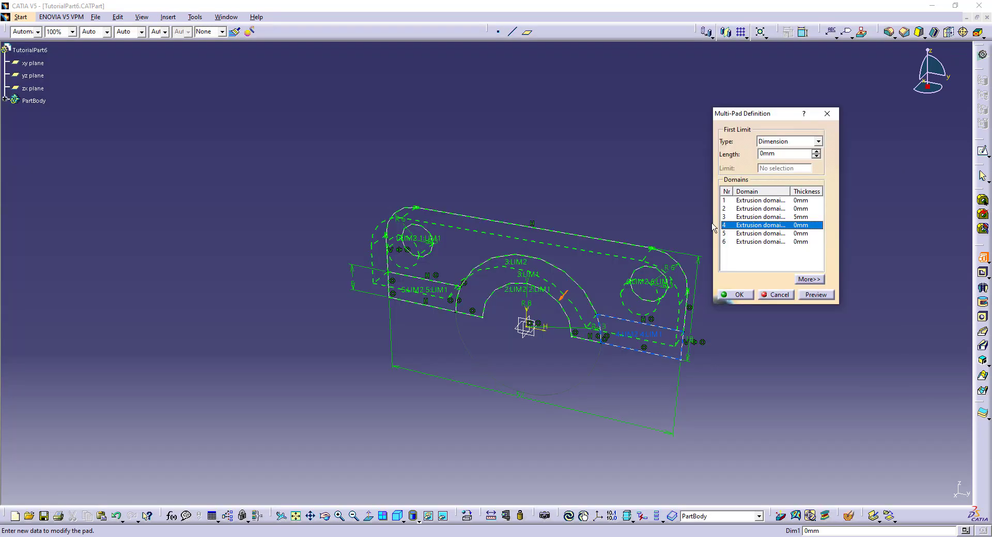
{"action": "type", "text": "5+6"}
{"action": "left_click", "coordinate": [783, 234]}
- Set domain 5's length to 11 mm and review the first three domains
{"action": "double_click", "coordinate": [785, 154]}
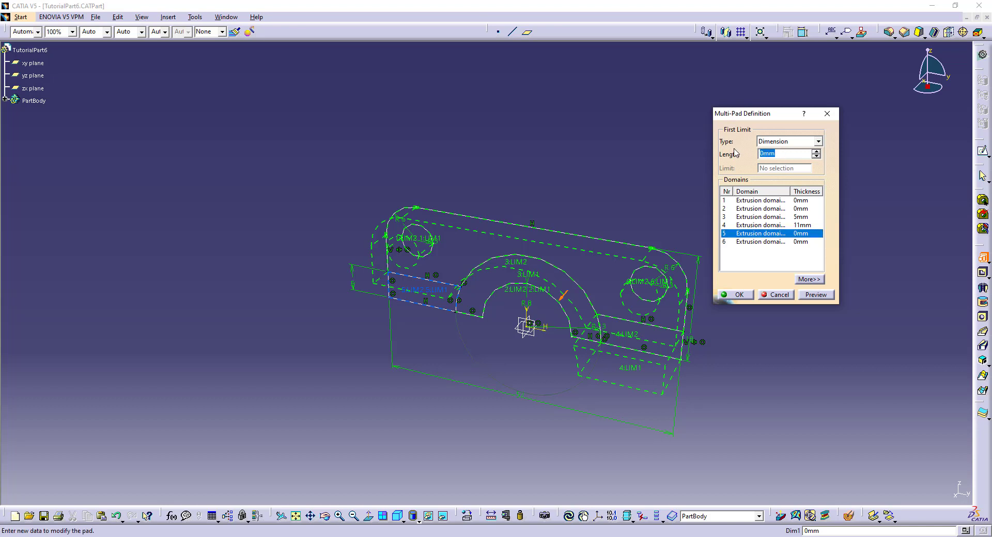
{"action": "type", "text": "11"}
{"action": "left_click", "coordinate": [770, 241]}
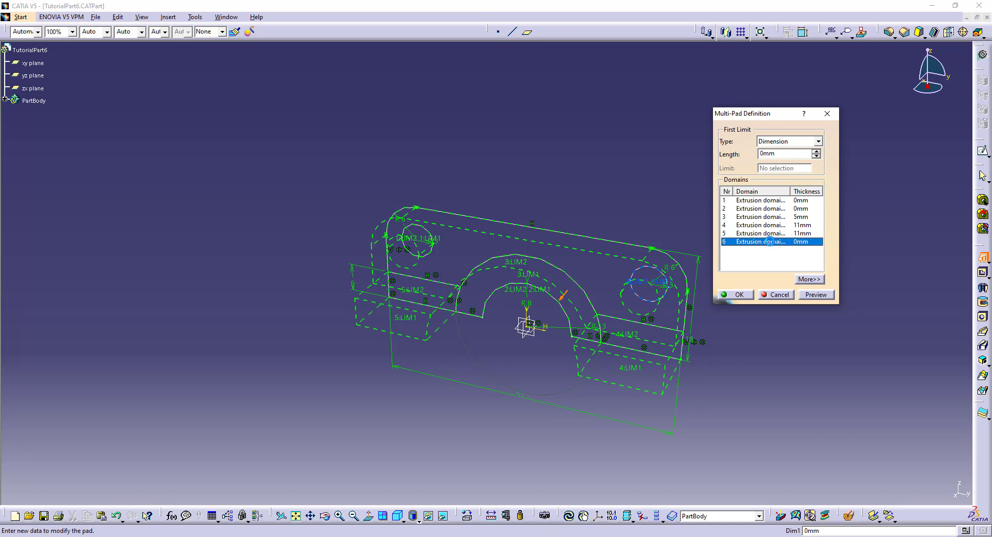
{"action": "left_click", "coordinate": [762, 202]}
{"action": "left_click", "coordinate": [760, 209]}
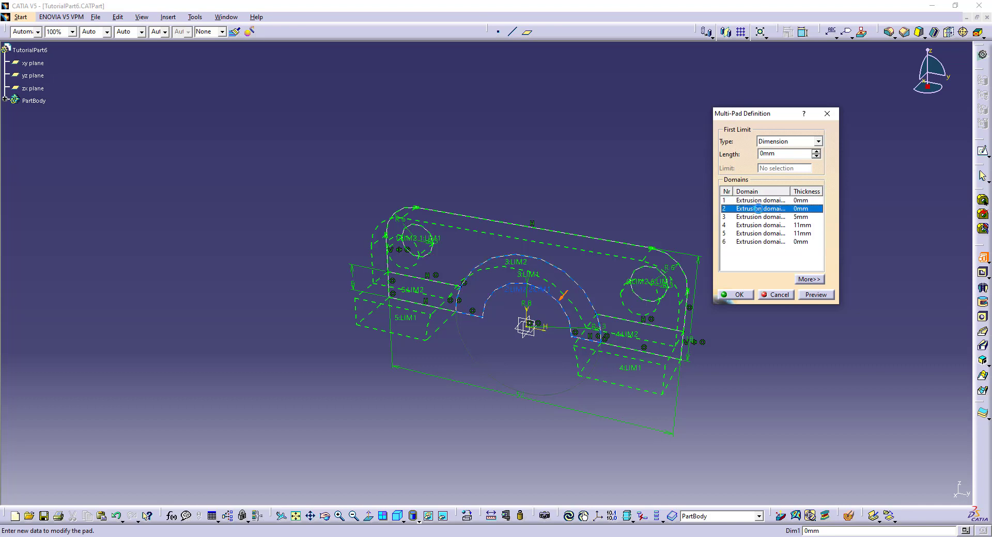
{"action": "left_click", "coordinate": [760, 218]}
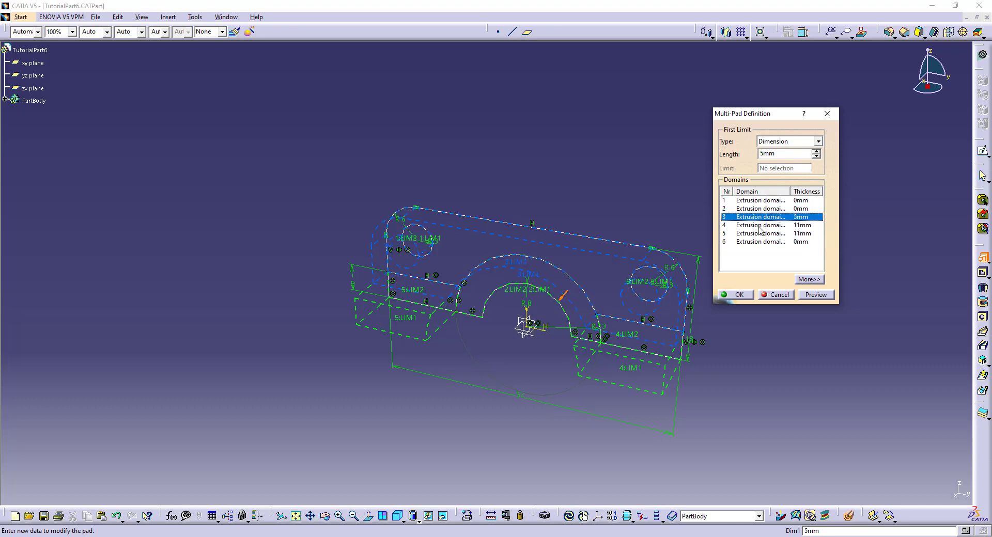
- Add a 19 mm second-limit length to domains 4 and 5
{"action": "left_click", "coordinate": [760, 226]}
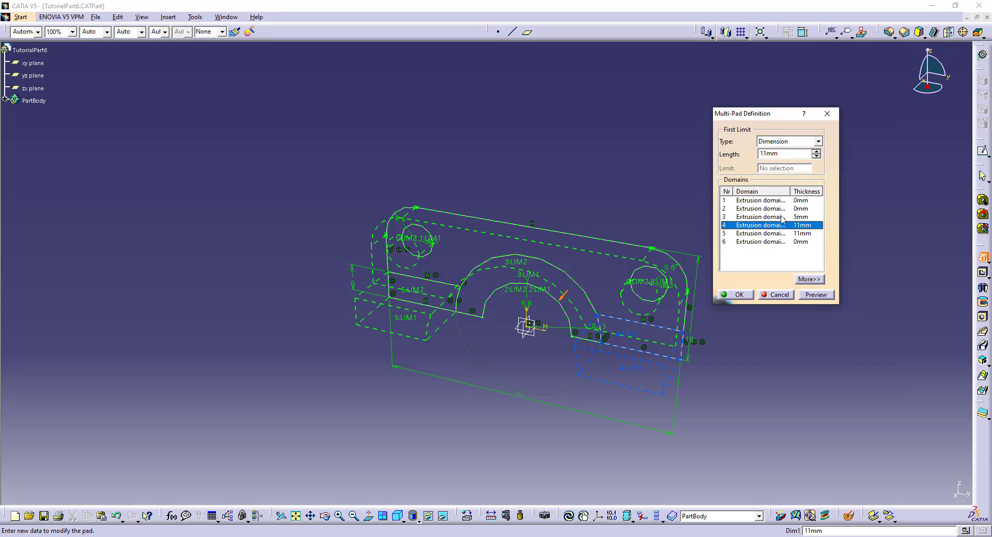
{"action": "left_click", "coordinate": [809, 279]}
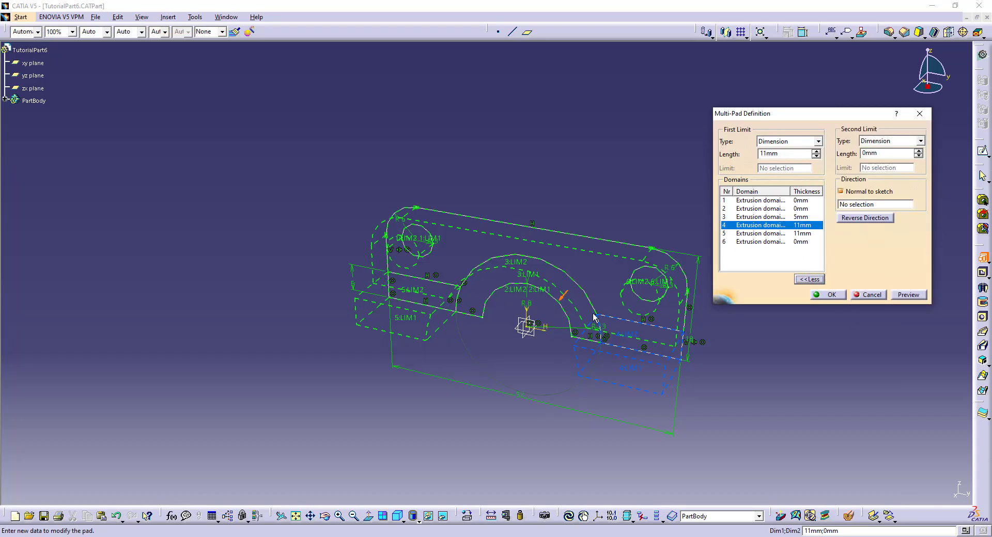
{"action": "key", "text": "alt+Tab"}
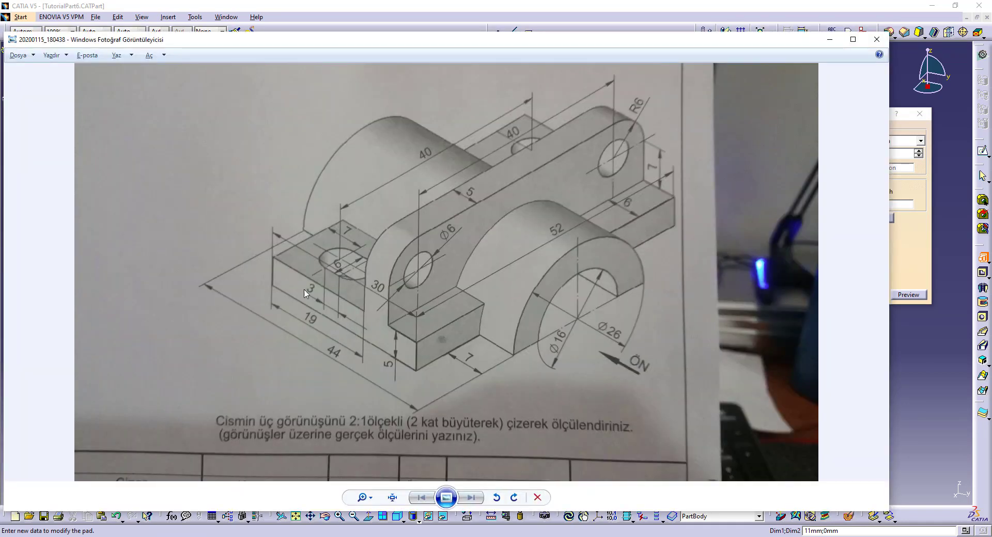
{"action": "key", "text": "alt+Tab"}
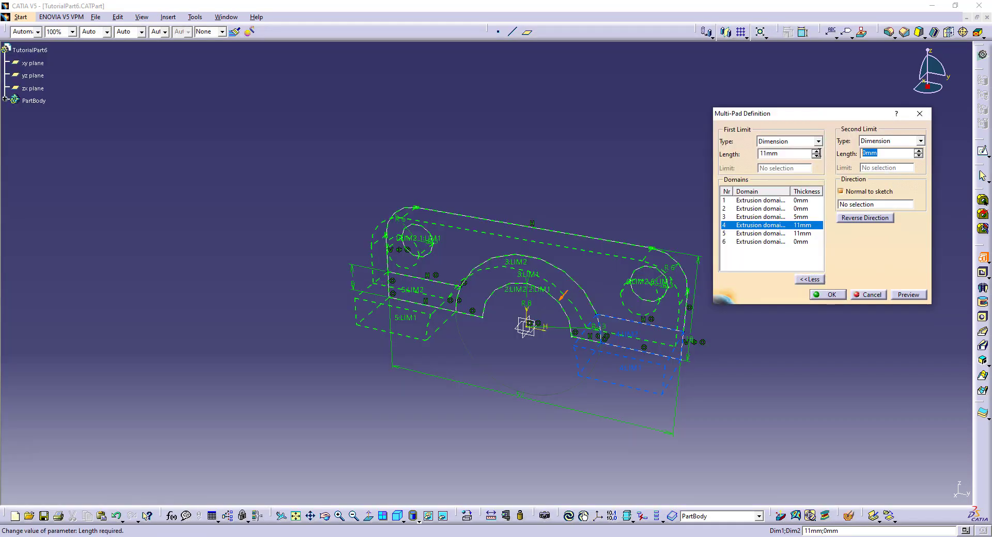
{"action": "type", "text": "19"}
{"action": "left_click", "coordinate": [765, 233]}
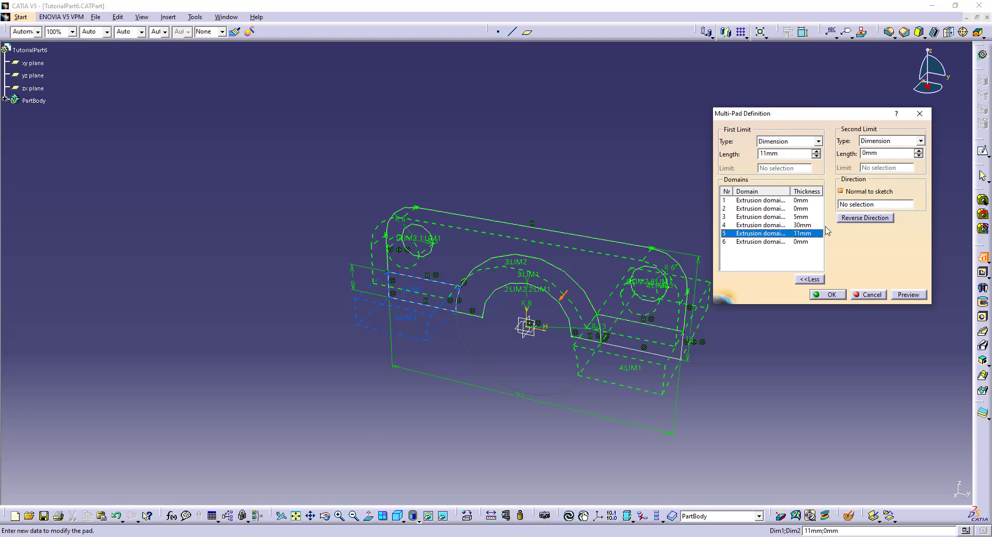
{"action": "left_click", "coordinate": [878, 154]}
{"action": "type", "text": "1"}
{"action": "type", "text": "9"}
{"action": "left_click", "coordinate": [633, 168]}
- Orbit the model to inspect the 30 mm flange pads and compare with the drawing
{"action": "mouse_move", "coordinate": [534, 192]}
{"action": "middle_mouse_down"}
{"action": "mouse_move", "coordinate": [350, 415]}
{"action": "mouse_move", "coordinate": [543, 250]}
{"action": "mouse_move", "coordinate": [455, 332]}
{"action": "middle_mouse_up"}
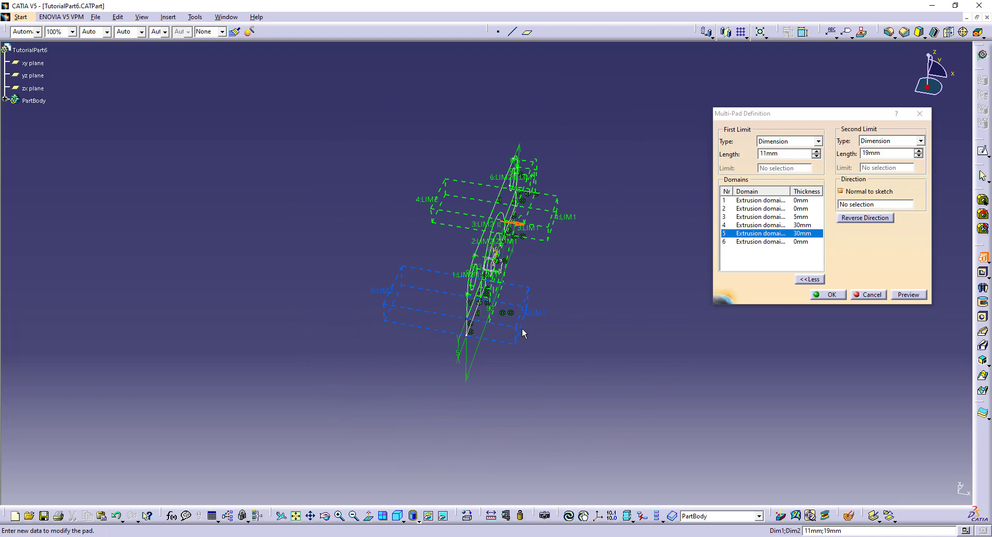
{"action": "key", "text": "alt+Tab"}
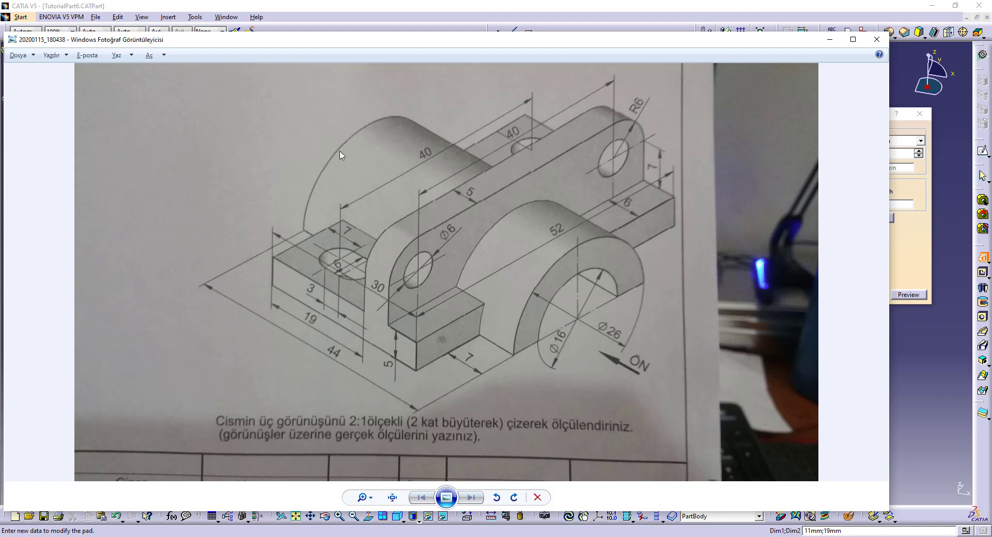
{"action": "key", "text": "alt+Tab"}
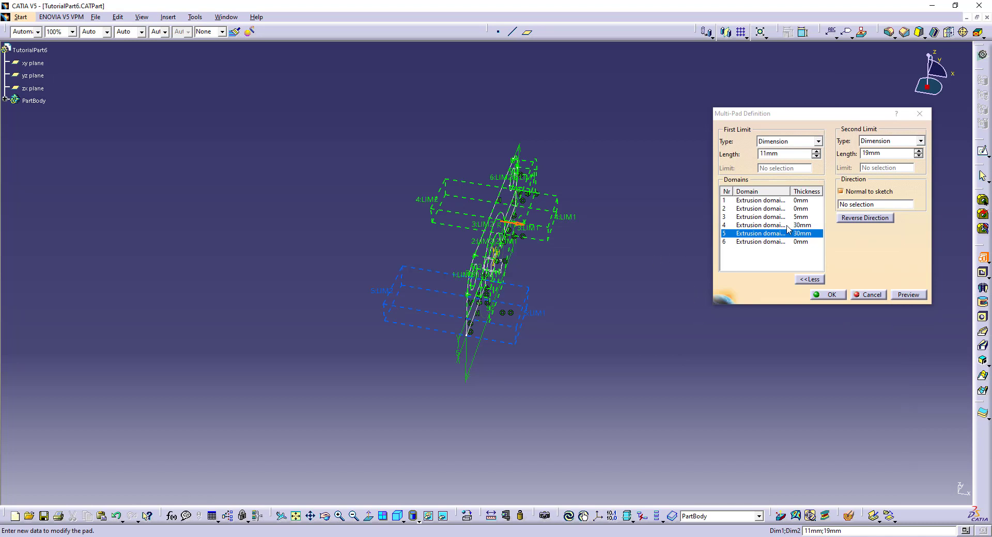
{"action": "left_click", "coordinate": [773, 241]}
{"action": "left_click", "coordinate": [770, 201]}
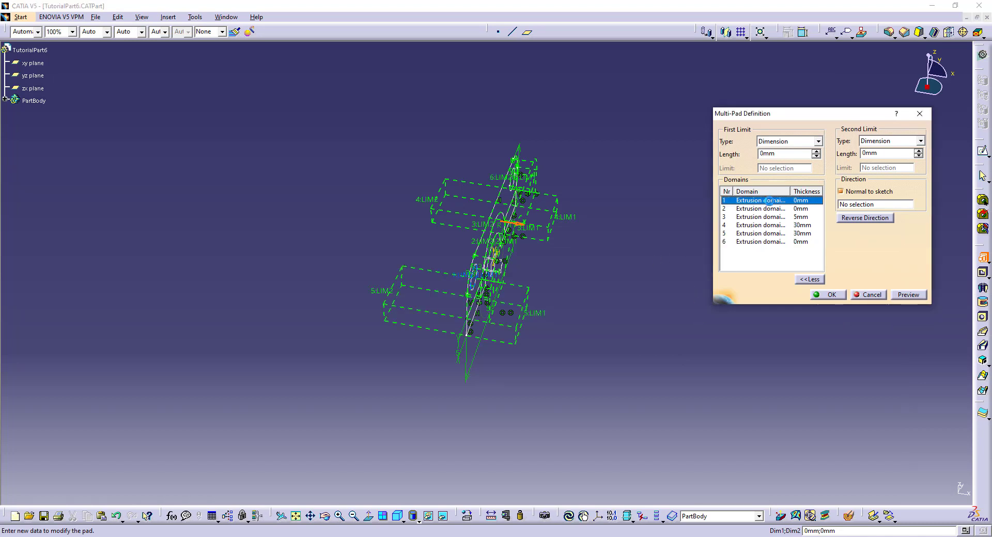
{"action": "left_click", "coordinate": [765, 208]}
{"action": "mouse_move", "coordinate": [551, 292]}
{"action": "middle_mouse_down"}
{"action": "mouse_move", "coordinate": [493, 284]}
{"action": "mouse_move", "coordinate": [456, 301]}
{"action": "mouse_move", "coordinate": [443, 283]}
{"action": "mouse_move", "coordinate": [469, 281]}
{"action": "middle_mouse_up"}
{"action": "key", "text": "alt+Tab"}
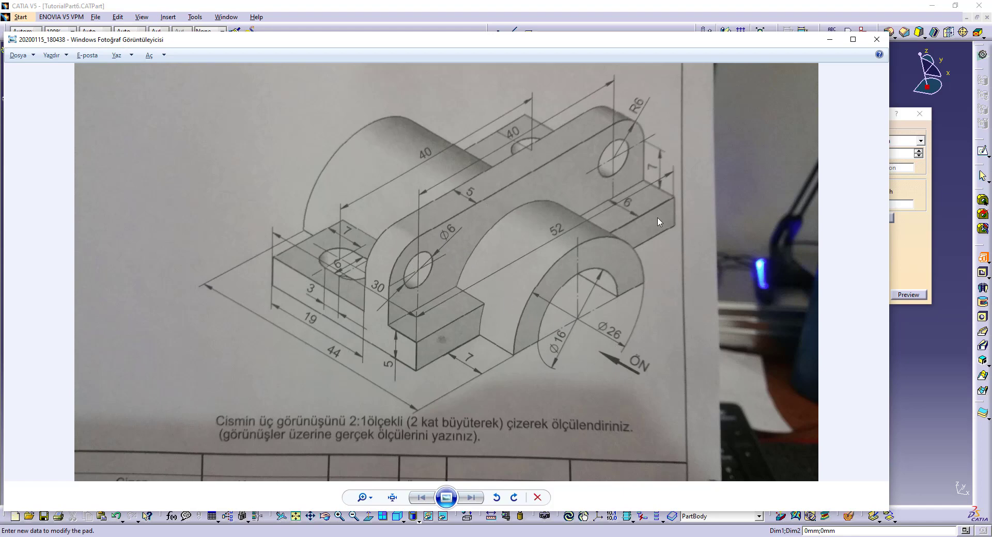
- Set the central arch domain's length to 44 mm and preview the multi-pad solid
{"action": "left_click", "coordinate": [917, 240]}
{"action": "left_click", "coordinate": [827, 40]}
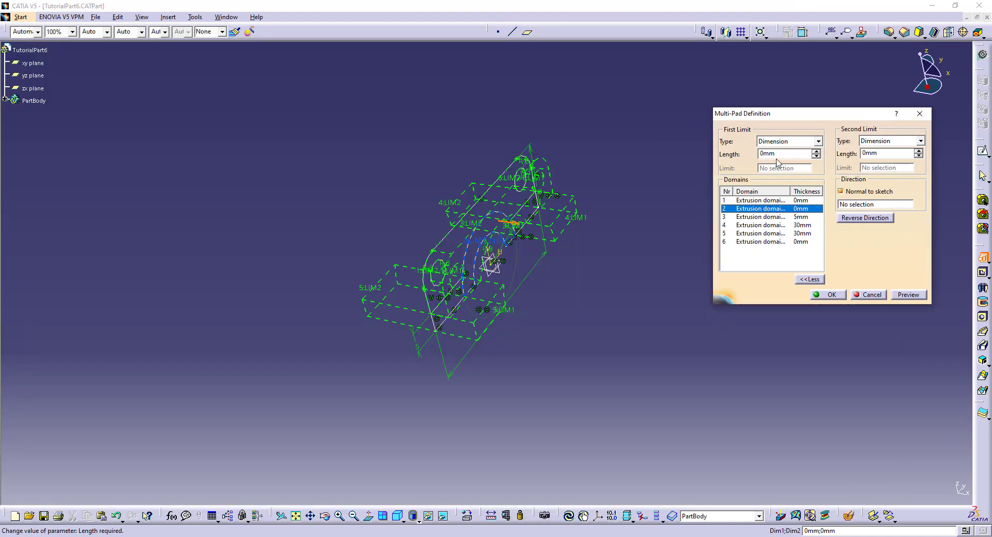
{"action": "double_click", "coordinate": [775, 154]}
{"action": "type", "text": "5+6"}
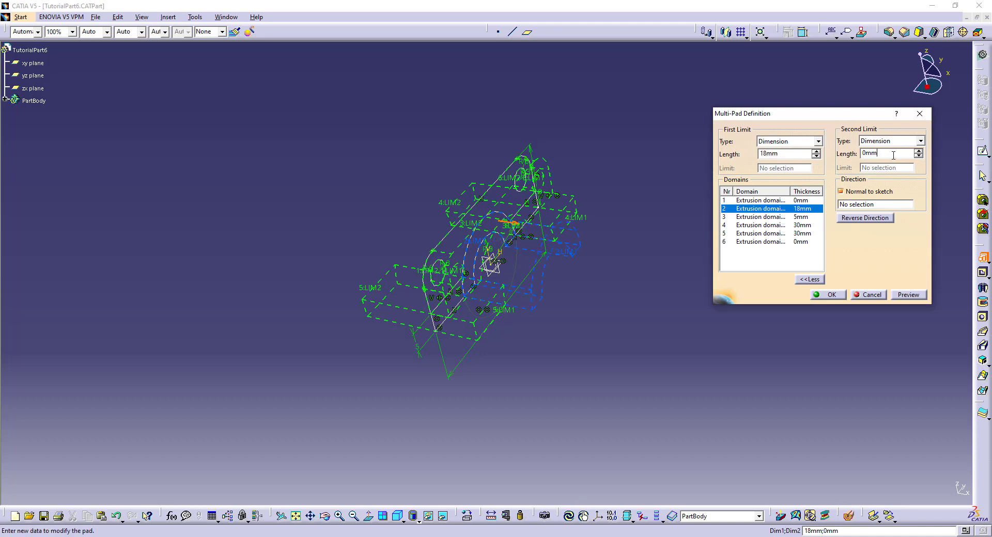
{"action": "key", "text": "alt+Tab"}
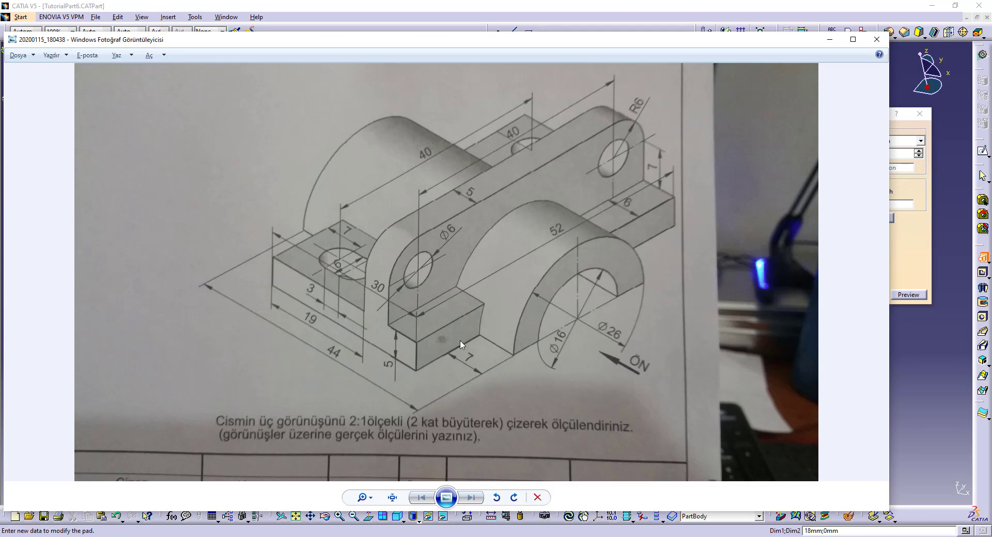
{"action": "key", "text": "alt+Tab"}
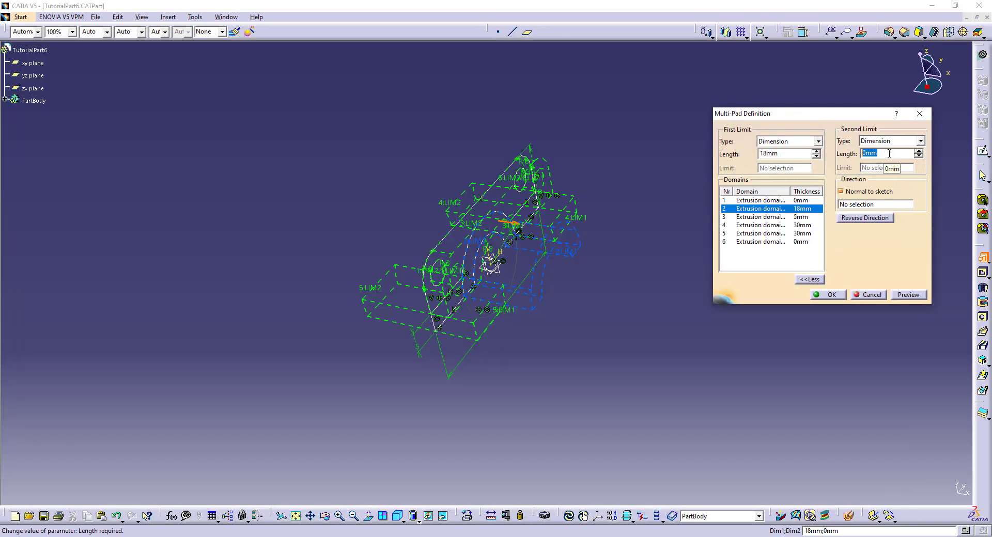
{"action": "type", "text": "44-5-6-7"}
{"action": "key", "text": "Return"}
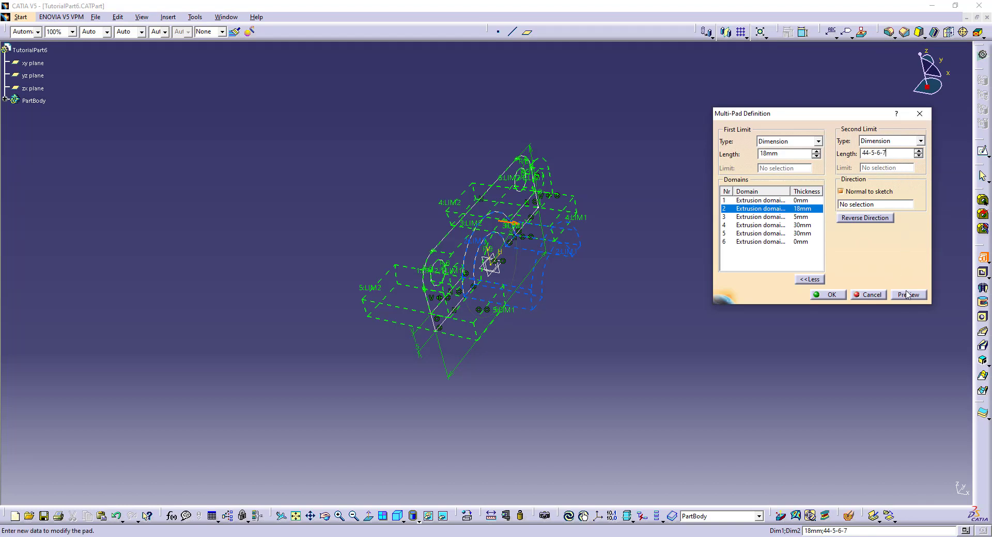
{"action": "left_click", "coordinate": [764, 224]}
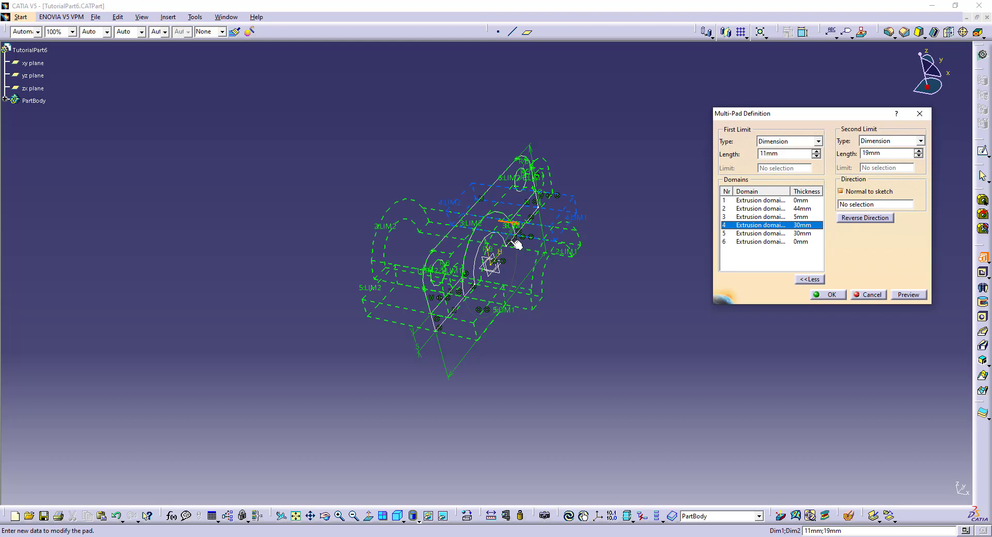
{"action": "mouse_move", "coordinate": [516, 244]}
{"action": "middle_mouse_down"}
{"action": "mouse_move", "coordinate": [458, 253]}
{"action": "mouse_move", "coordinate": [466, 253]}
{"action": "middle_mouse_up"}
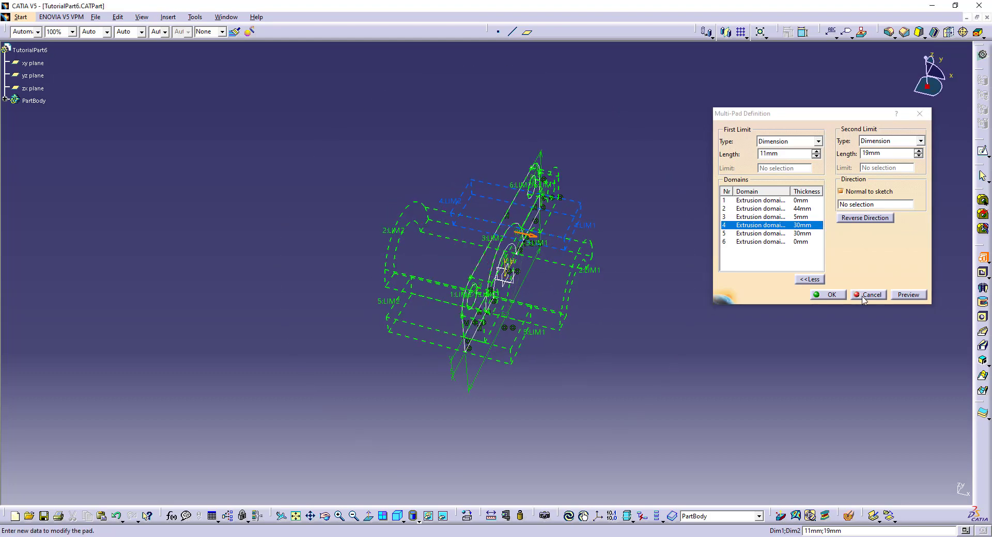
{"action": "left_click", "coordinate": [908, 296]}
{"action": "left_click", "coordinate": [828, 295]}
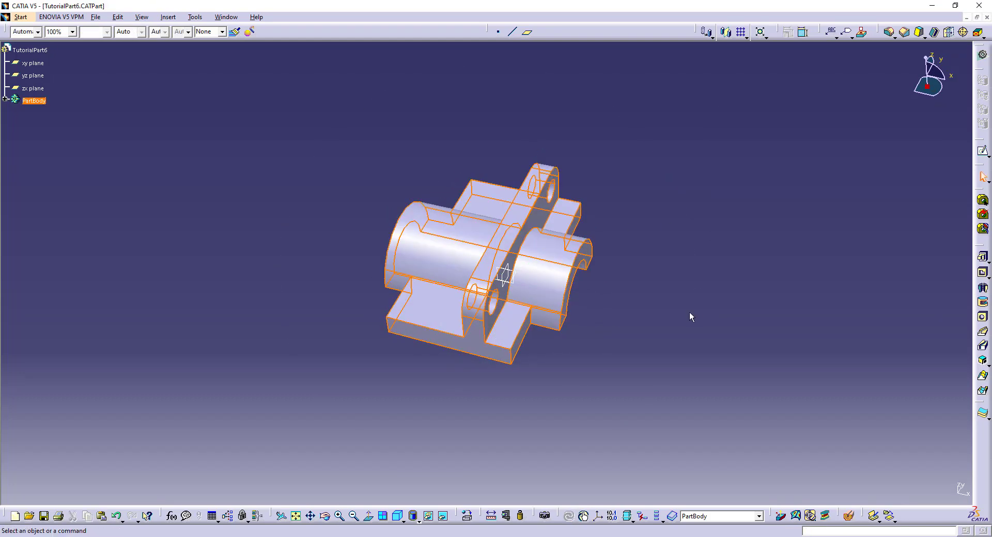
{"action": "middle_click_drag", "start_coordinate": [690, 312], "coordinate": [697, 247]}
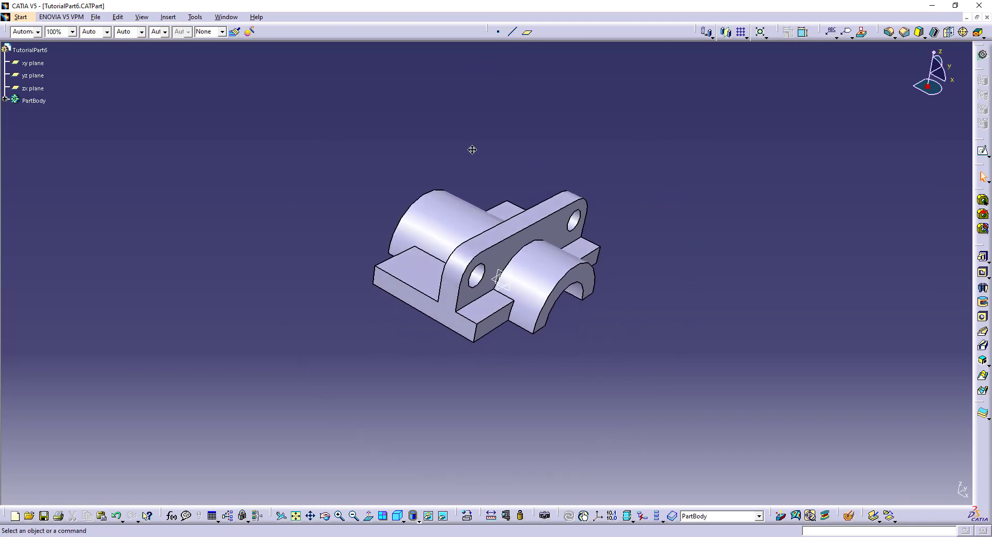
{"action": "middle_click_drag", "start_coordinate": [458, 178], "coordinate": [459, 156]}
{"action": "key", "text": "alt+Tab"}
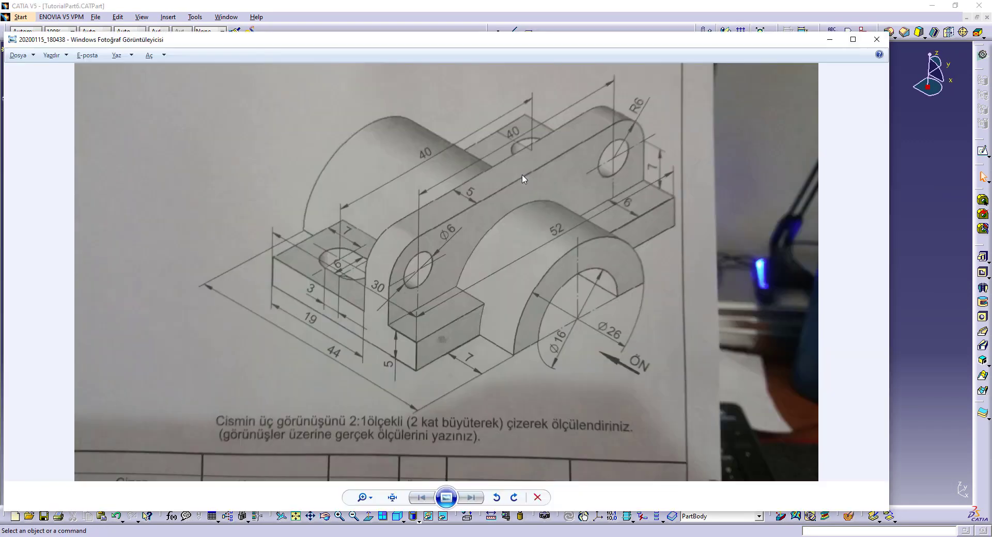
{"action": "key", "text": "alt+Tab"}
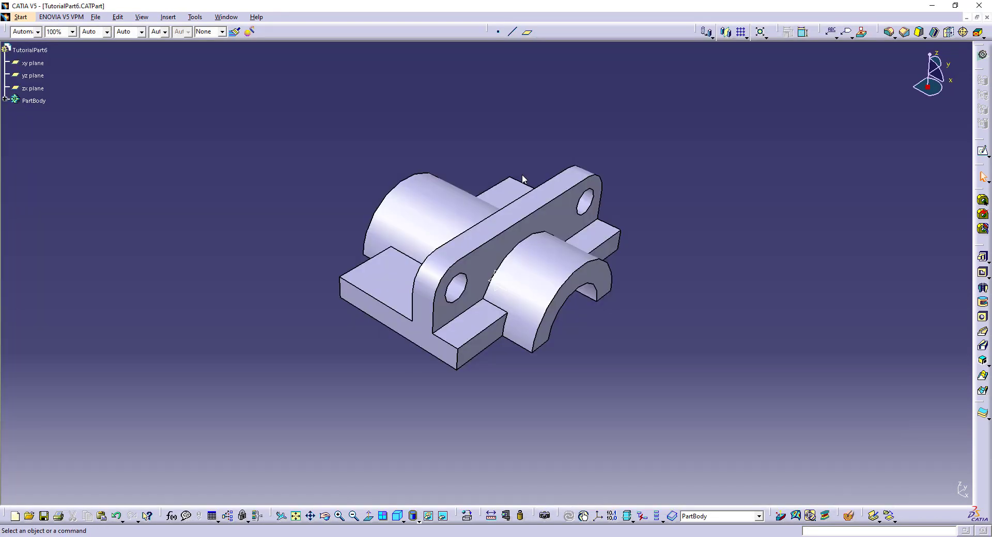
{"action": "key", "text": "alt+Tab"}
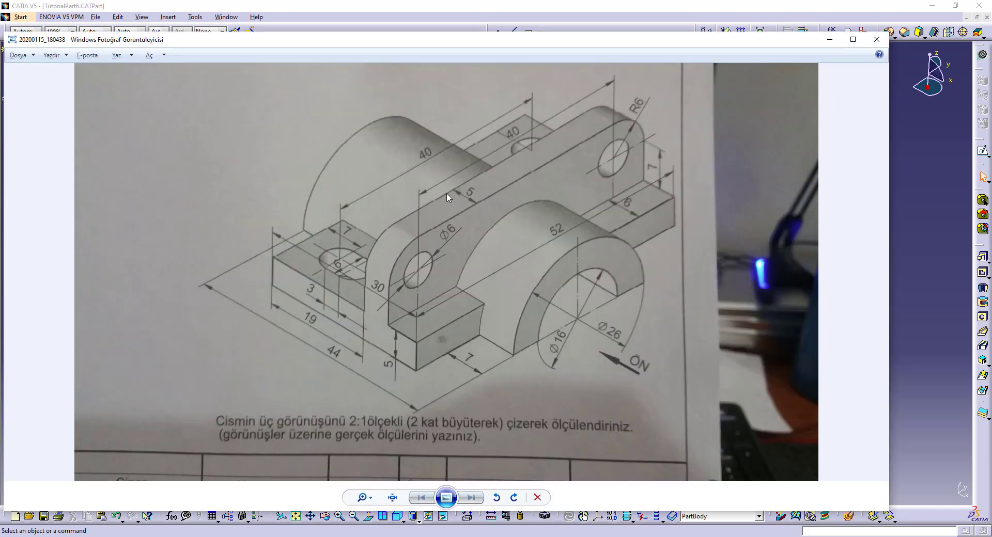
{"action": "key", "text": "alt+Tab"}
{"action": "left_click", "coordinate": [398, 282]}
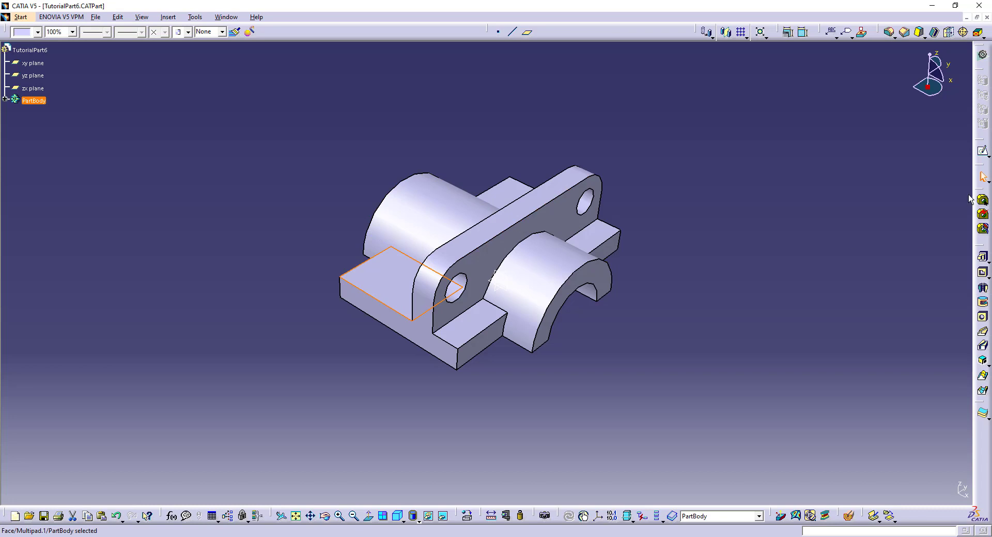
- Start a sketch on the flange's top face and choose the Elongated Hole profile
{"action": "left_click", "coordinate": [983, 151]}
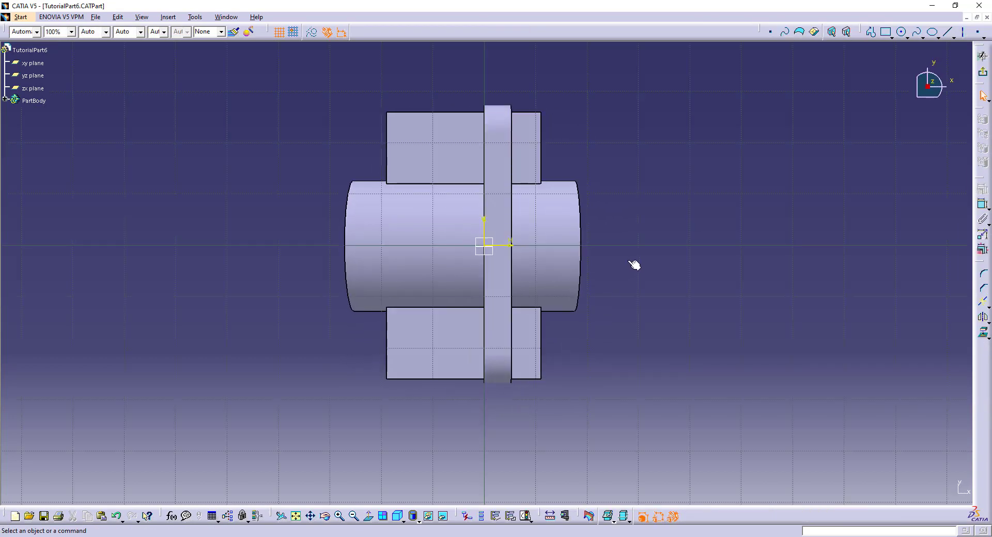
{"action": "middle_click_drag", "start_coordinate": [635, 266], "coordinate": [714, 249]}
{"action": "left_click", "coordinate": [909, 34]}
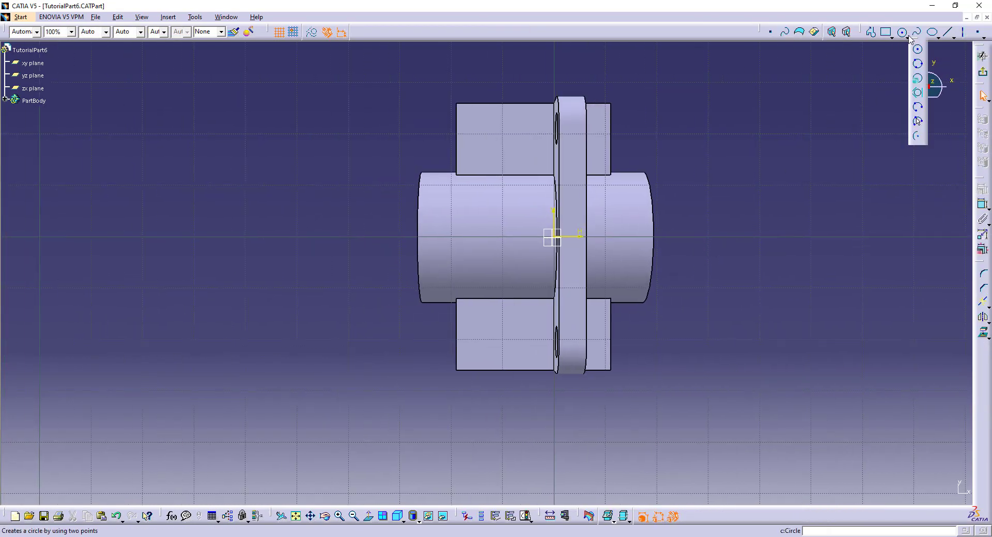
{"action": "left_click_drag", "start_coordinate": [912, 31], "coordinate": [873, 66]}
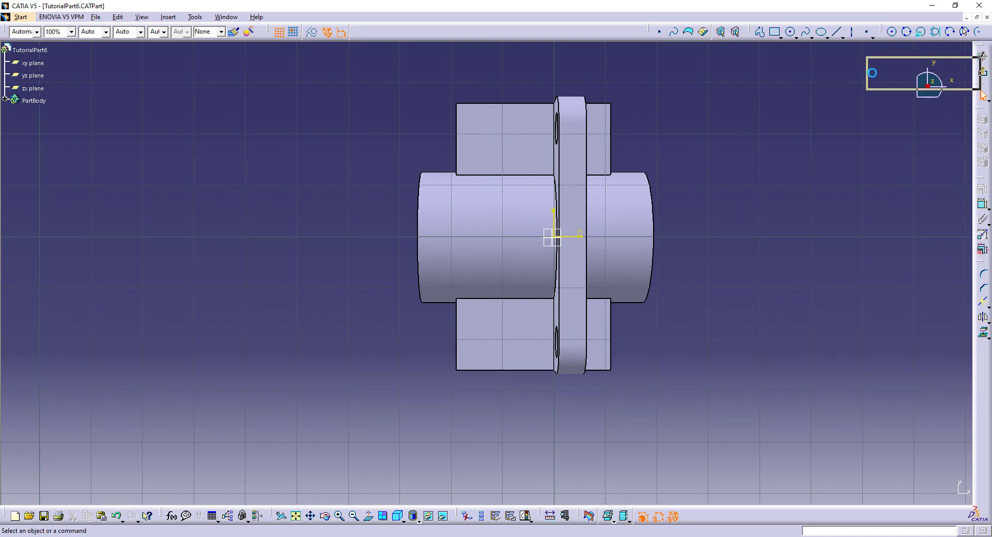
{"action": "left_click", "coordinate": [962, 61]}
{"action": "left_click", "coordinate": [891, 35]}
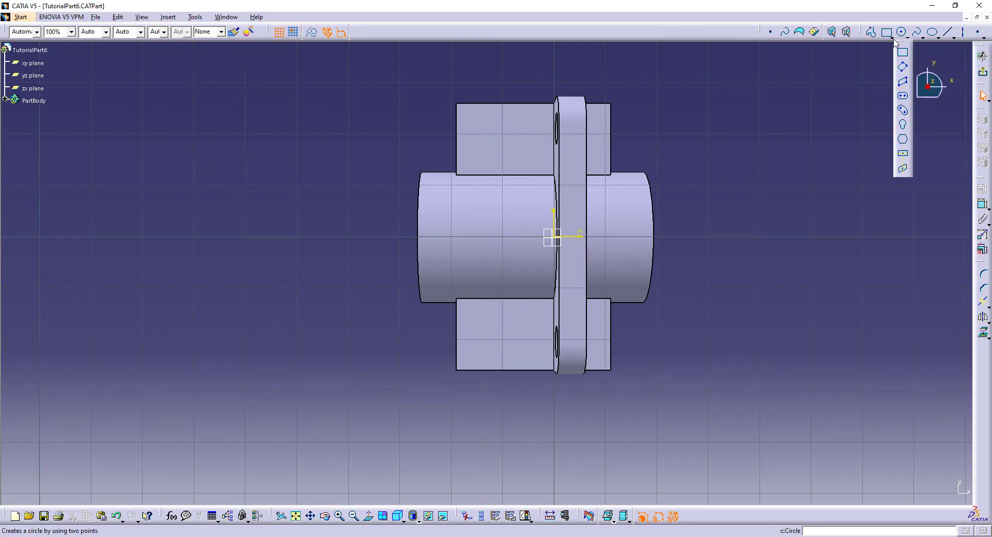
{"action": "left_click", "coordinate": [904, 98]}
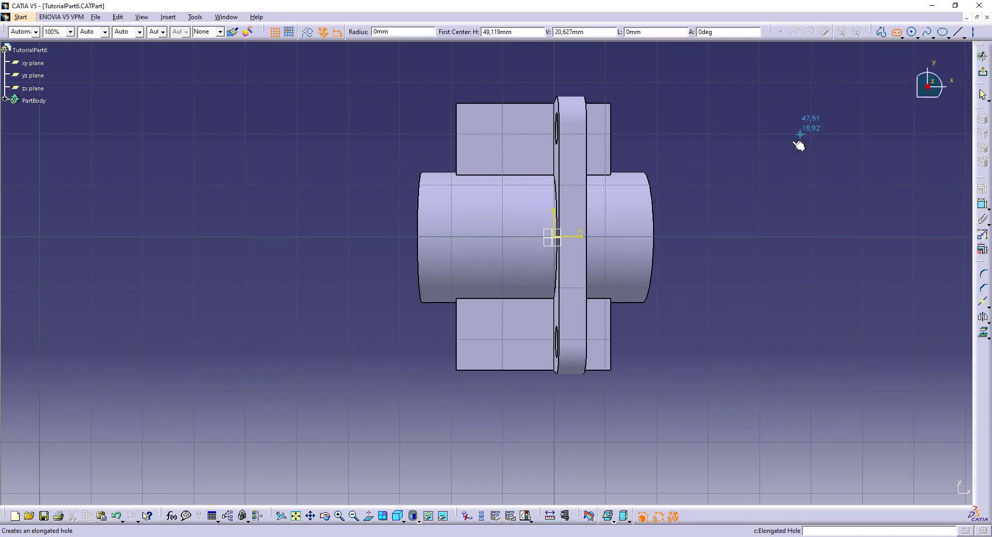
- Draw the elongated slot with 3 mm length and an initial radius of 6
{"action": "key", "text": "alt+Tab"}
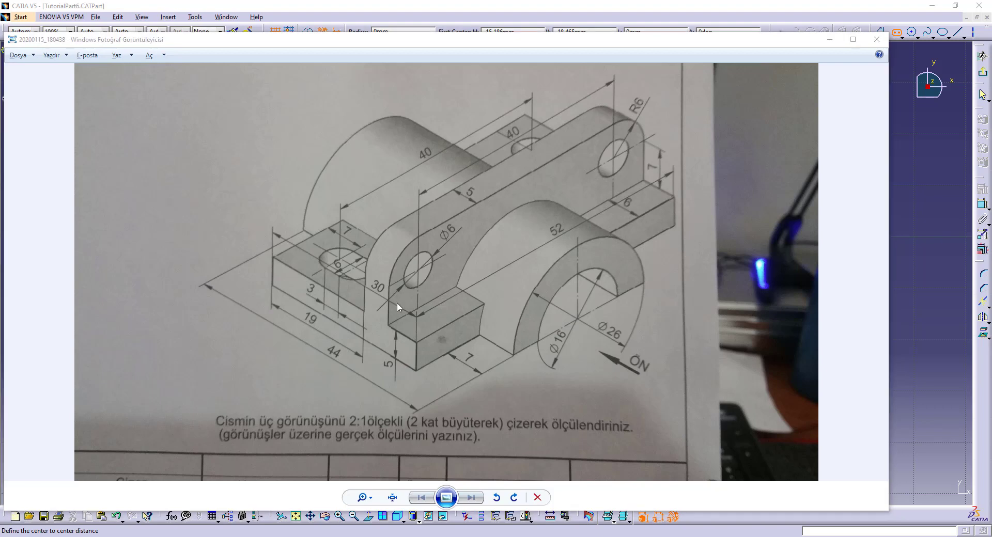
{"action": "key", "text": "alt+Tab"}
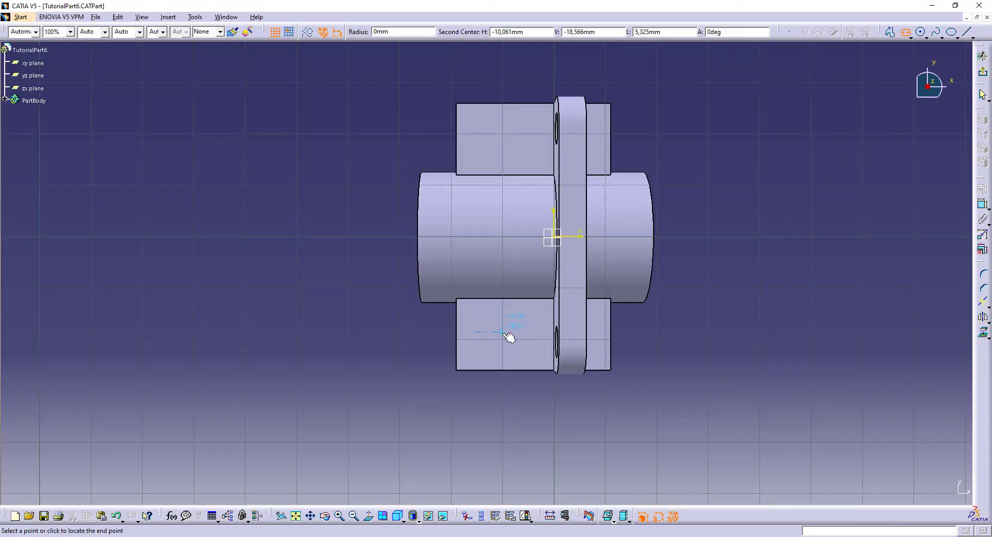
{"action": "key", "text": "Tab"}
{"action": "key", "text": "Tab"}
{"action": "key", "text": "Tab"}
{"action": "key", "text": "alt+Tab"}
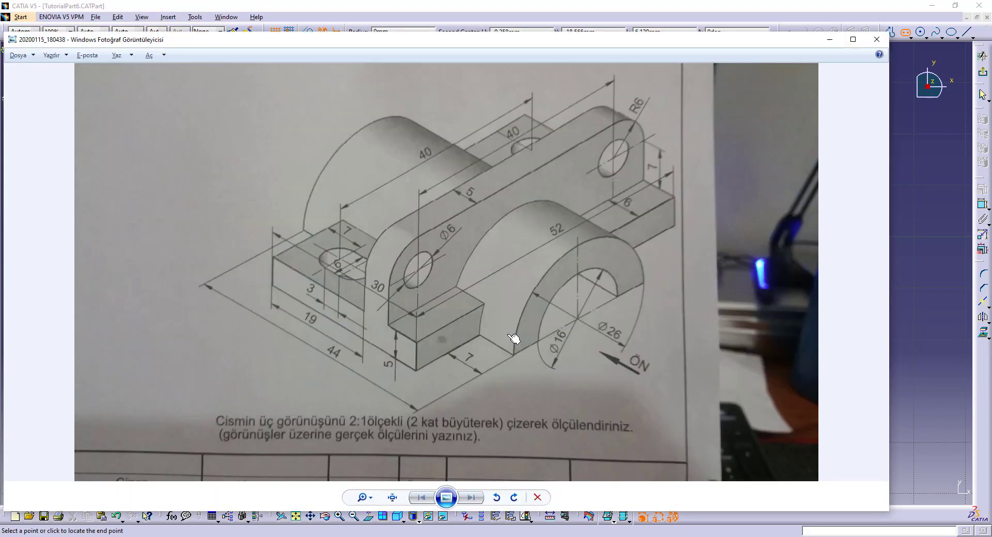
{"action": "key", "text": "alt+Tab"}
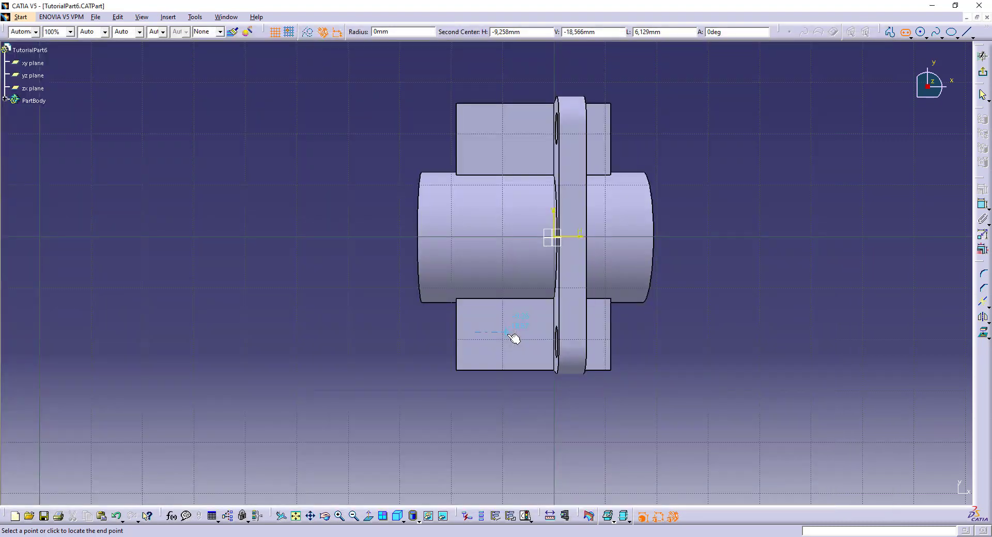
{"action": "key", "text": "Tab"}
{"action": "key", "text": "Tab"}
{"action": "key", "text": "Tab"}
{"action": "key", "text": "Tab"}
{"action": "type", "text": "3"}
{"action": "key", "text": "Return"}
{"action": "key", "text": "alt+Tab"}
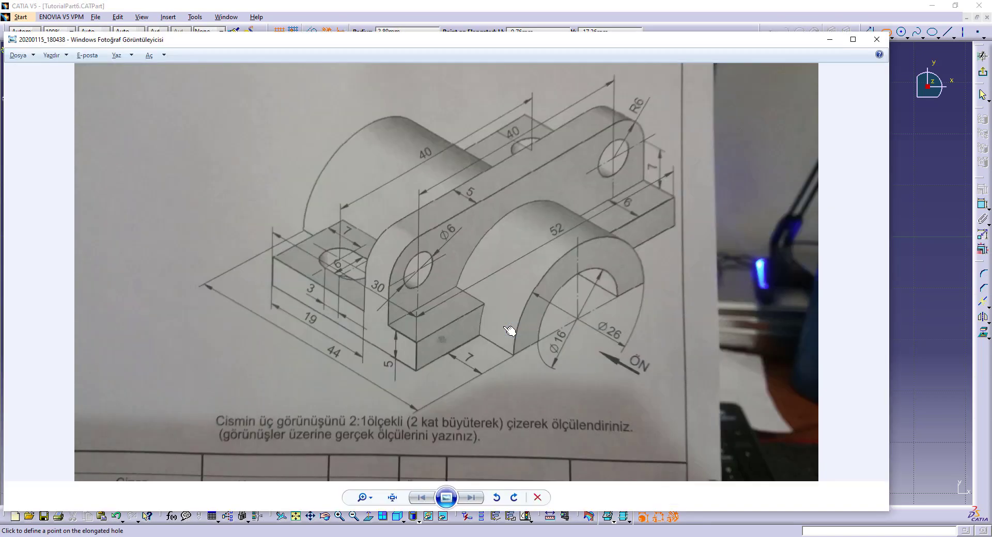
{"action": "key", "text": "alt+Tab"}
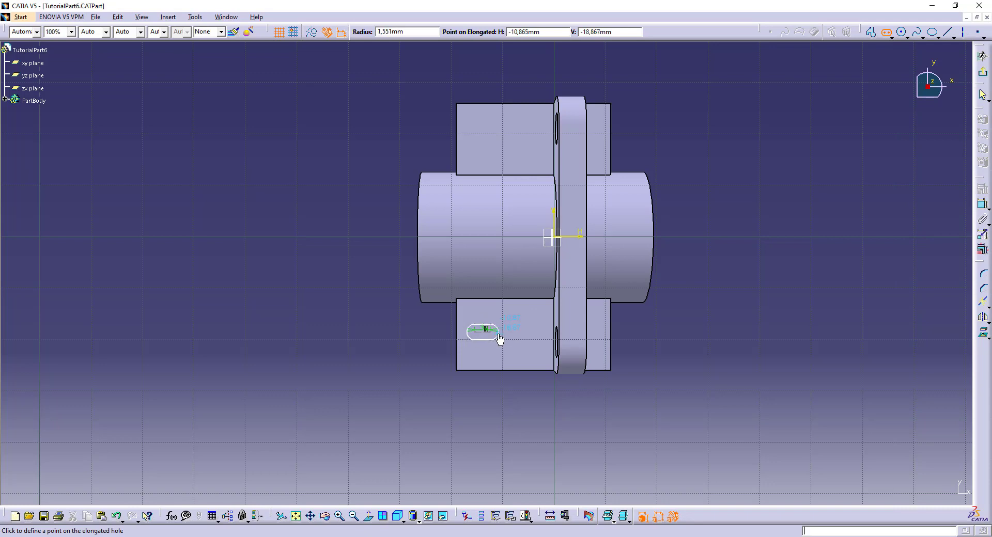
{"action": "key", "text": "Tab"}
{"action": "key", "text": "Tab"}
{"action": "key", "text": "Tab"}
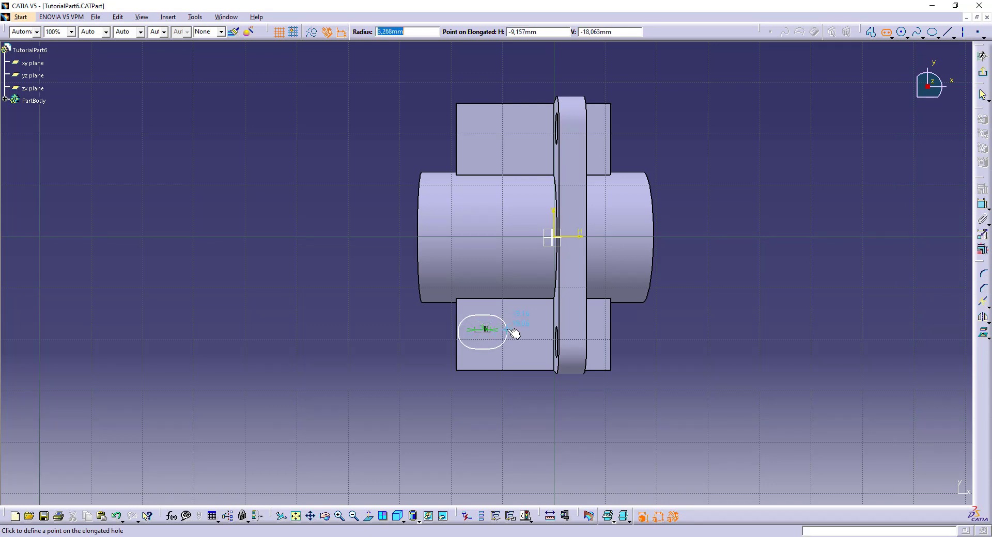
{"action": "type", "text": "6"}
{"action": "key", "text": "Return"}
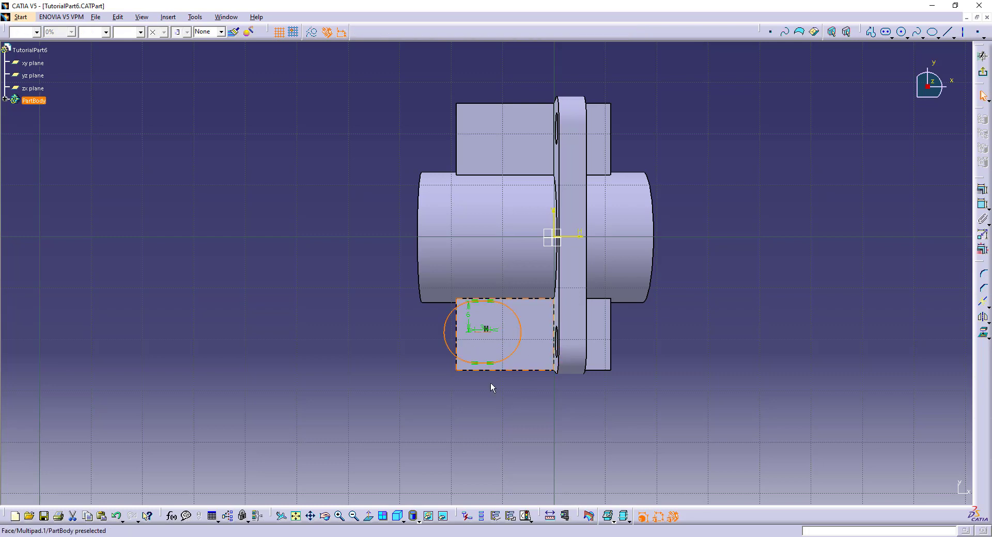
- Change the slot radius to 3.5 mm and drag it into position on the flange
{"action": "key", "text": "alt+Tab"}
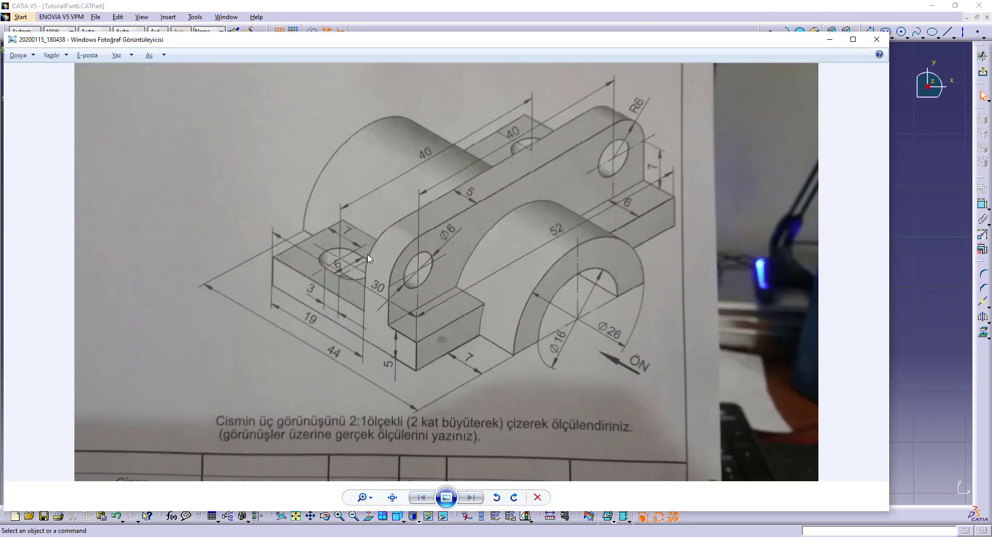
{"action": "key", "text": "alt+Tab"}
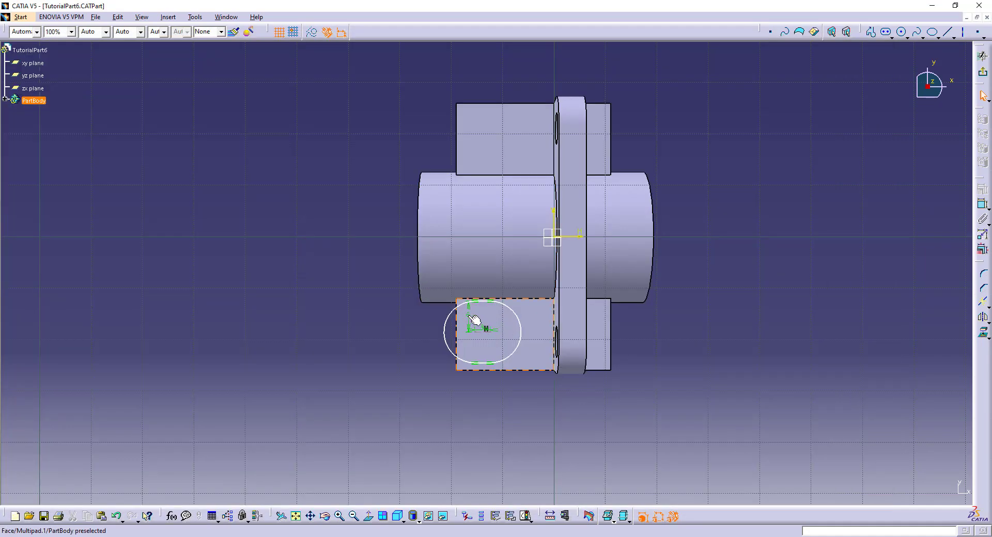
{"action": "double_click", "coordinate": [474, 320]}
{"action": "type", "text": "3.5"}
{"action": "key", "text": "Return"}
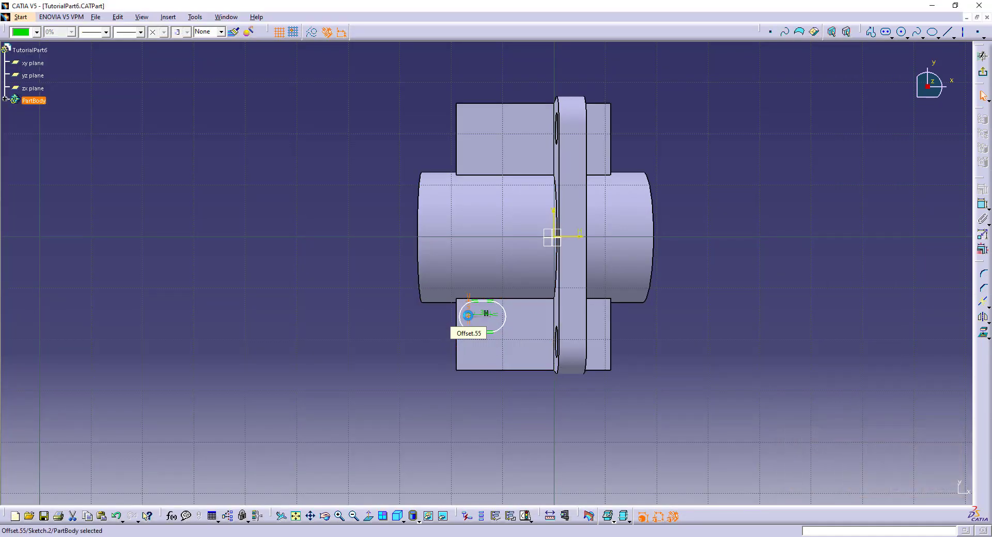
{"action": "left_click", "coordinate": [514, 410]}
{"action": "left_click_drag", "start_coordinate": [505, 324], "coordinate": [520, 333]}
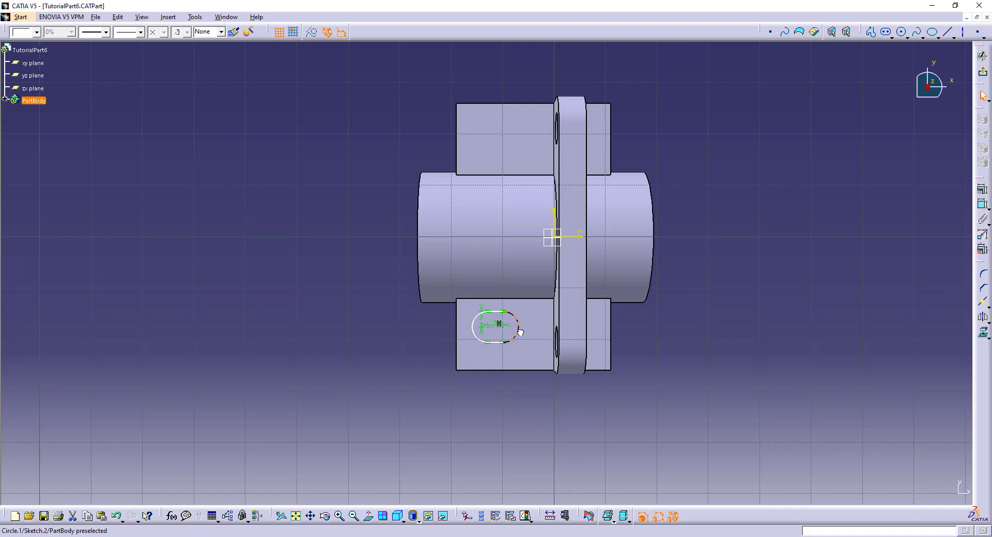
{"action": "key", "text": "alt+Tab"}
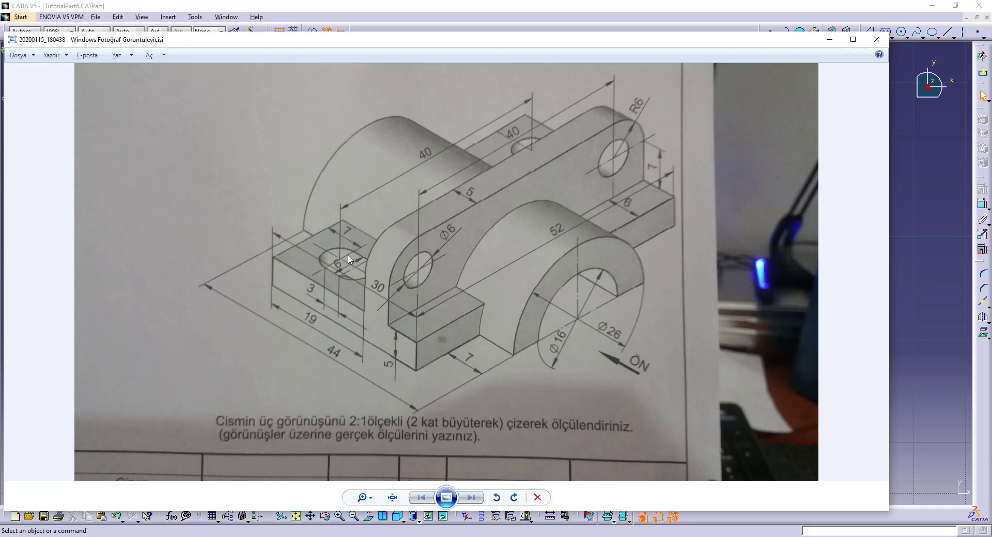
{"action": "key", "text": "alt+Tab"}
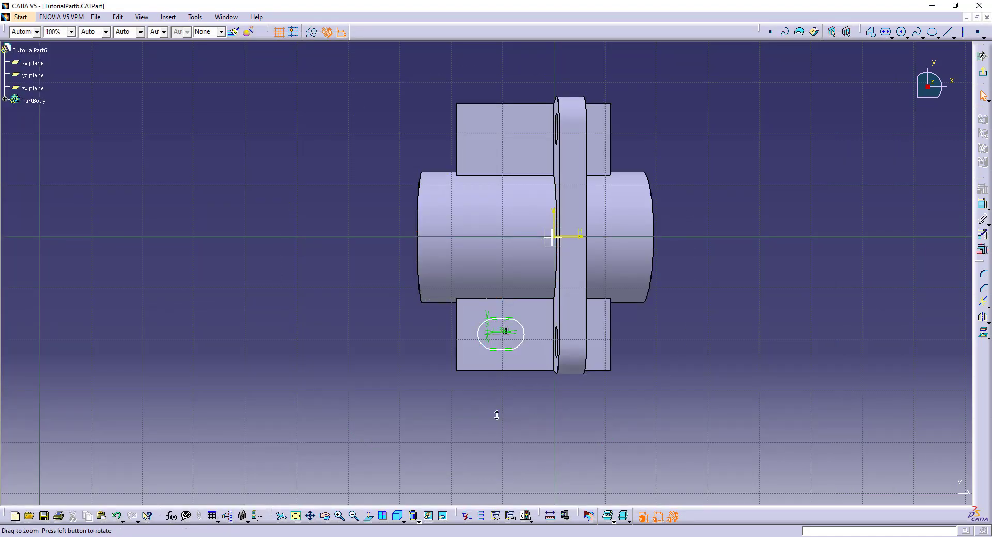
- Dimension the slot 7 mm from the flange's left edge, checking against the reference drawing
{"action": "middle_click_drag", "start_coordinate": [496, 414], "coordinate": [511, 381], "text": "ctrl"}
{"action": "key", "text": "Escape"}
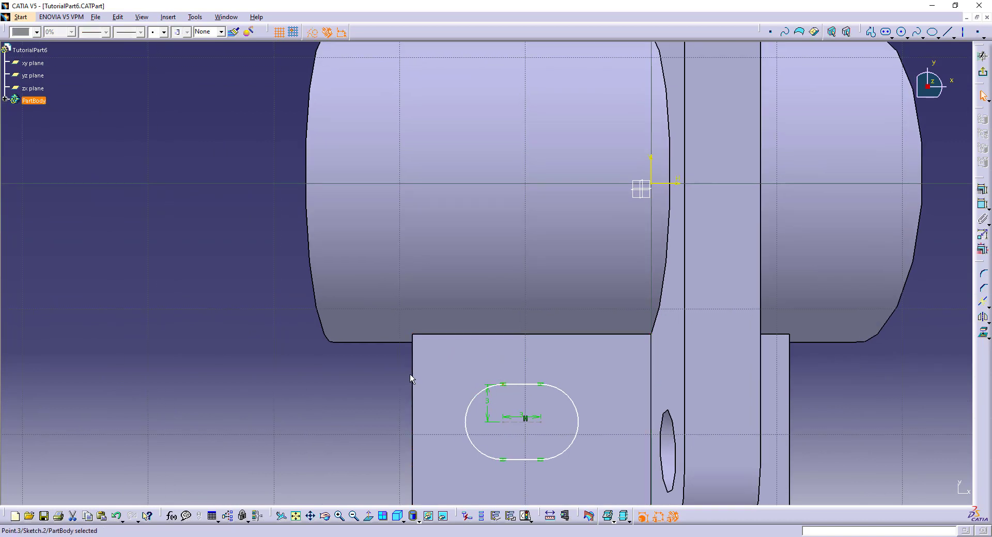
{"action": "left_click", "coordinate": [983, 204]}
{"action": "left_click", "coordinate": [503, 384]}
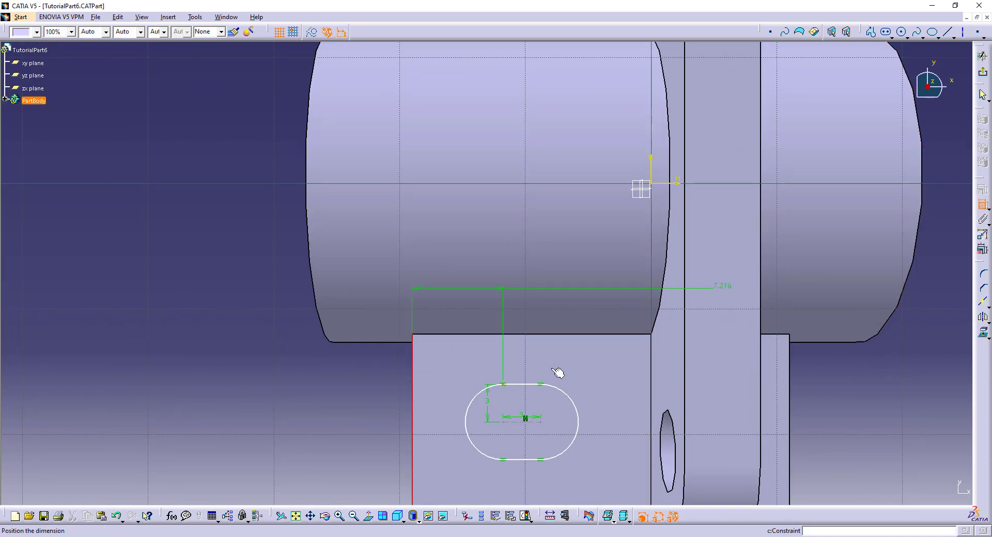
{"action": "left_click", "coordinate": [412, 380]}
{"action": "double_click", "coordinate": [451, 370]}
{"action": "type", "text": "7"}
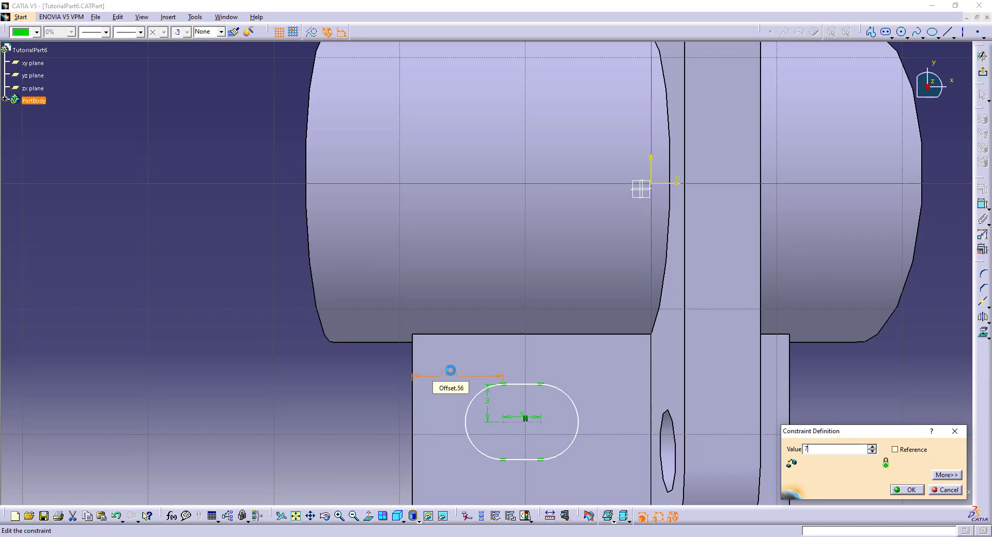
{"action": "key", "text": "alt+Tab"}
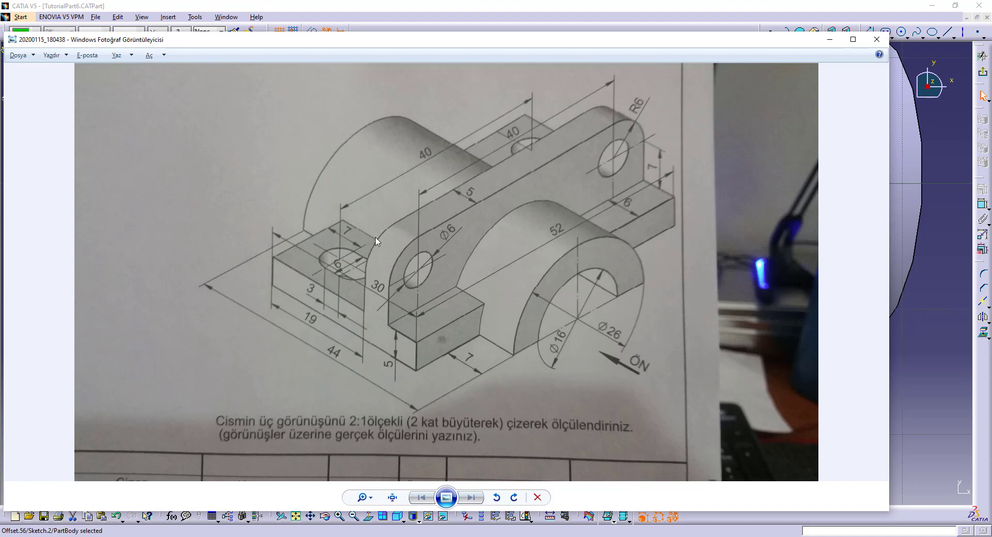
{"action": "key", "text": "alt+Tab"}
- Project the flange's left edge into the sketch
{"action": "middle_click_drag", "start_coordinate": [355, 387], "coordinate": [377, 308]}
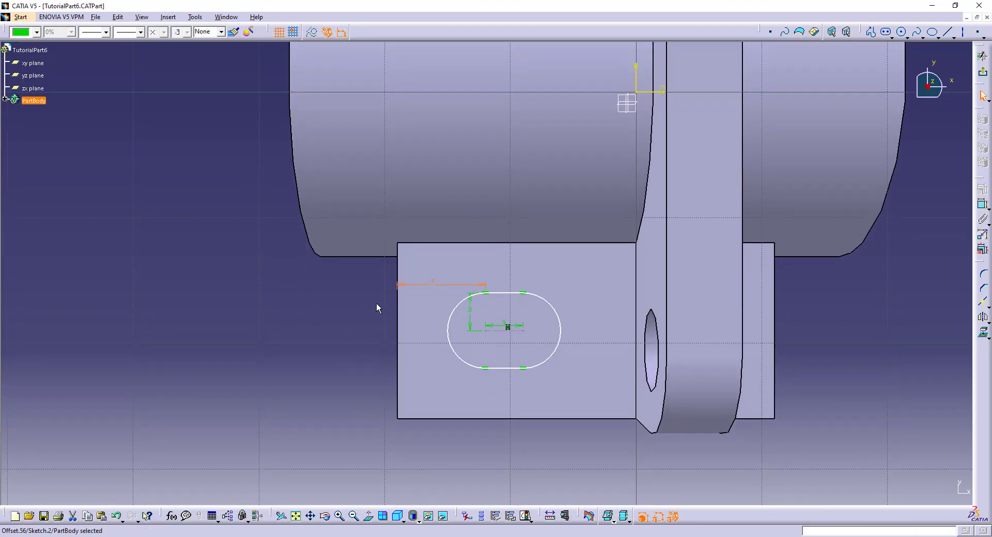
{"action": "left_click", "coordinate": [398, 269]}
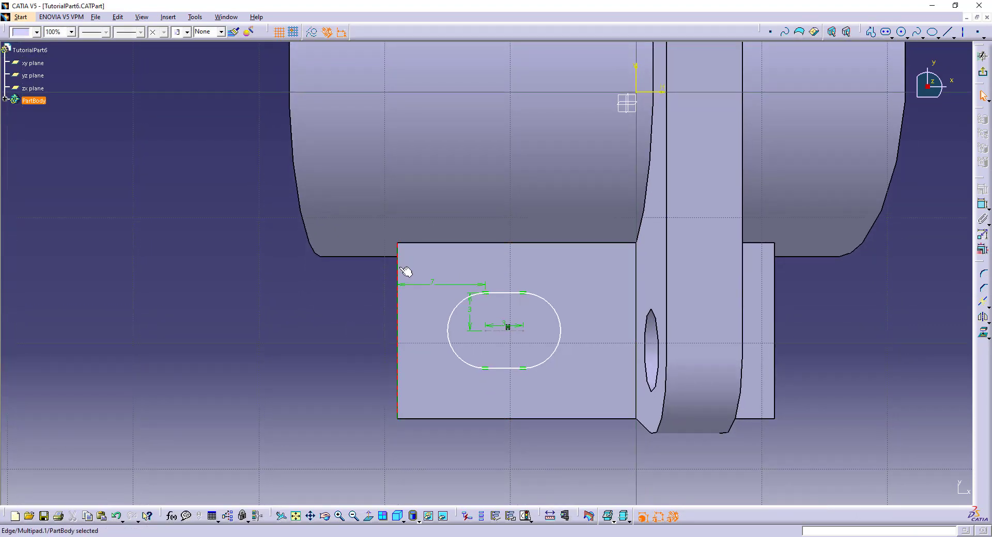
{"action": "left_click", "coordinate": [982, 204]}
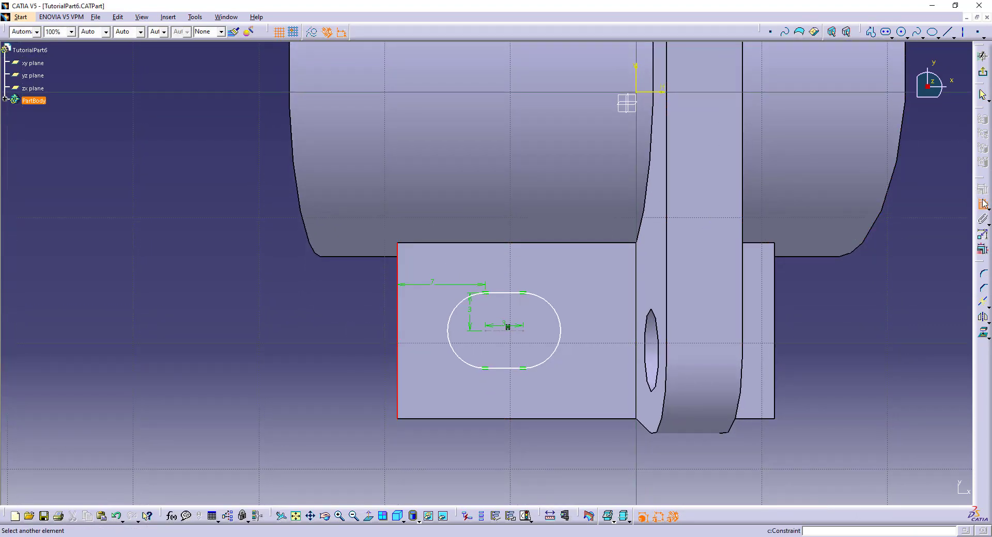
{"action": "left_click", "coordinate": [406, 316]}
{"action": "key", "text": "Escape"}
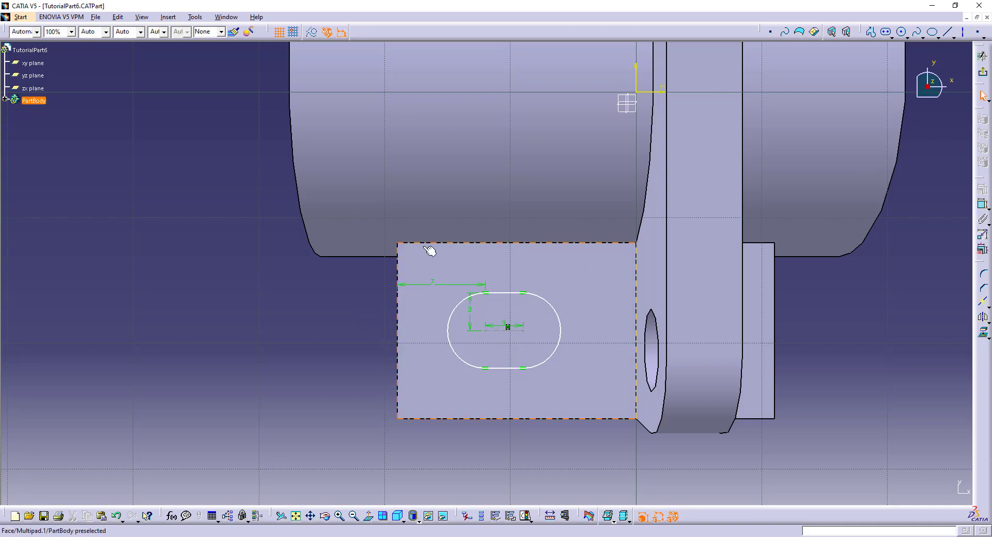
{"action": "left_click", "coordinate": [398, 263]}
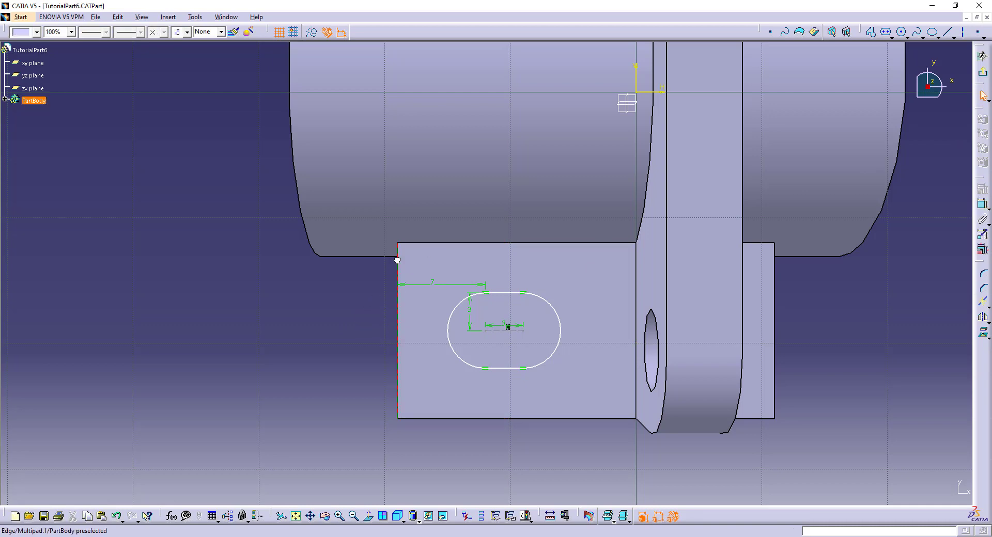
{"action": "left_click", "coordinate": [983, 333]}
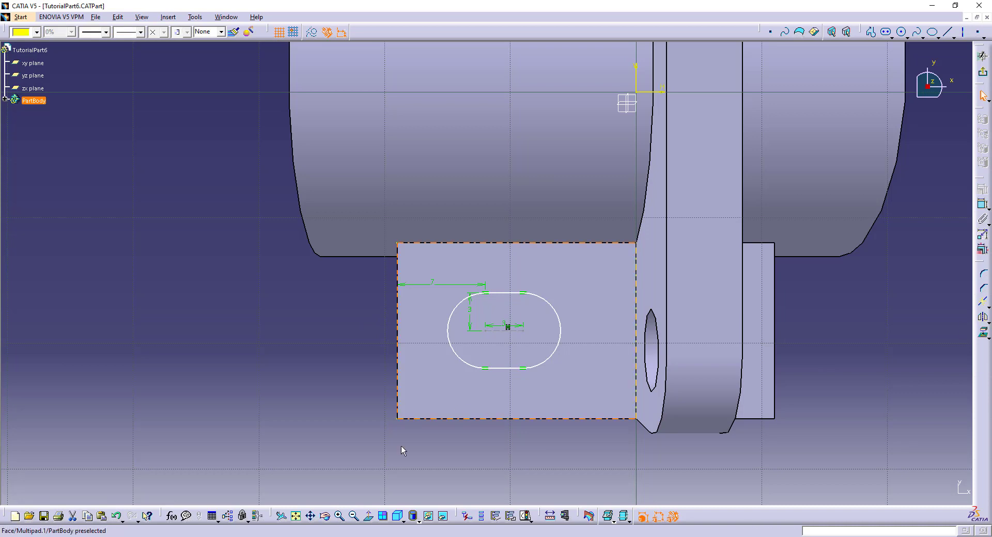
{"action": "left_click", "coordinate": [983, 204]}
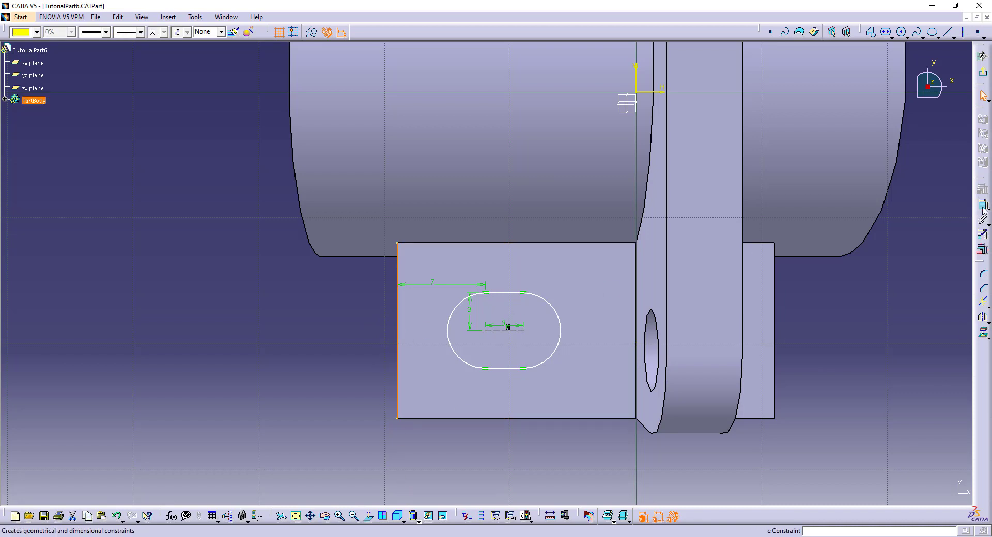
{"action": "left_click", "coordinate": [397, 320]}
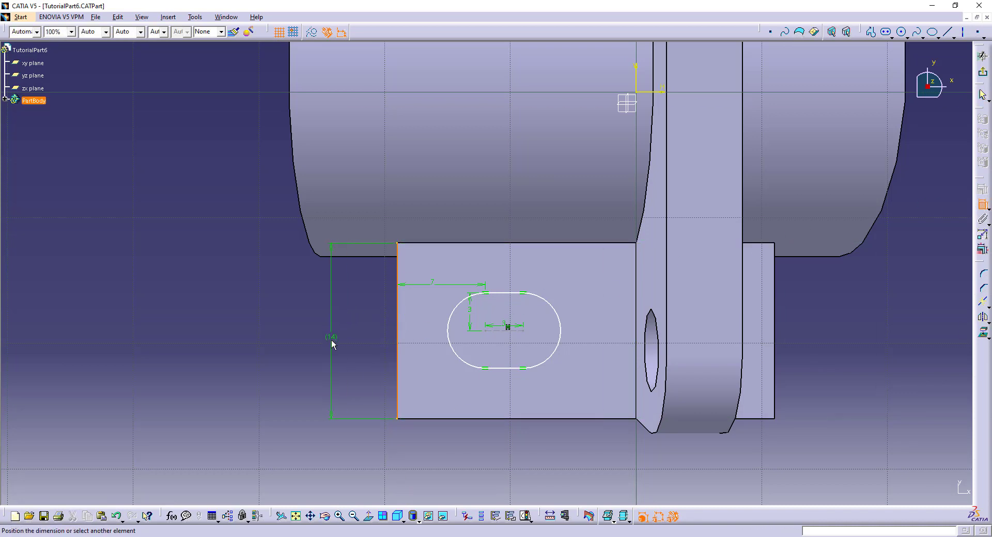
{"action": "key", "text": "Escape"}
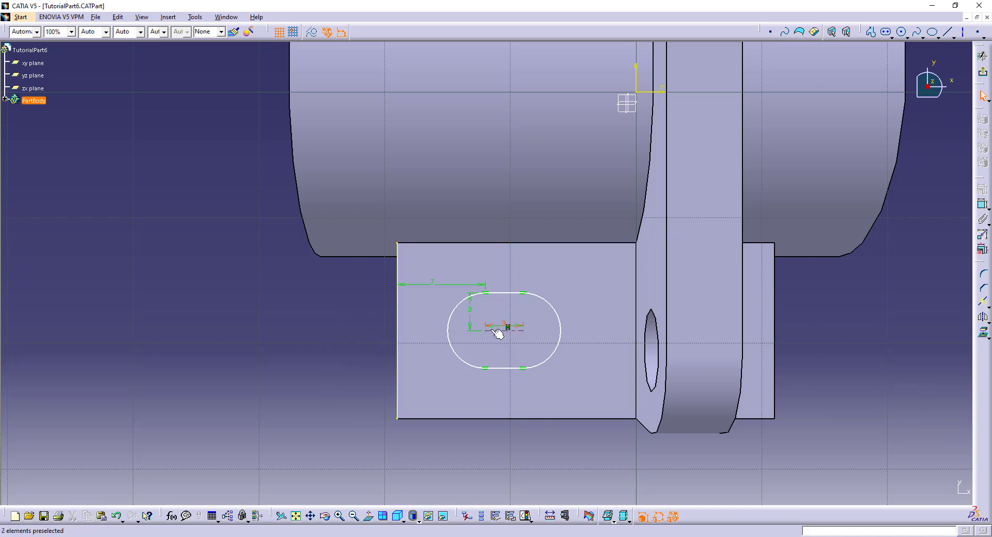
- Constrain the slot centre line 7 mm above the flange's bottom edge
{"action": "left_click", "coordinate": [500, 331]}
{"action": "left_click", "coordinate": [508, 420], "text": "ctrl"}
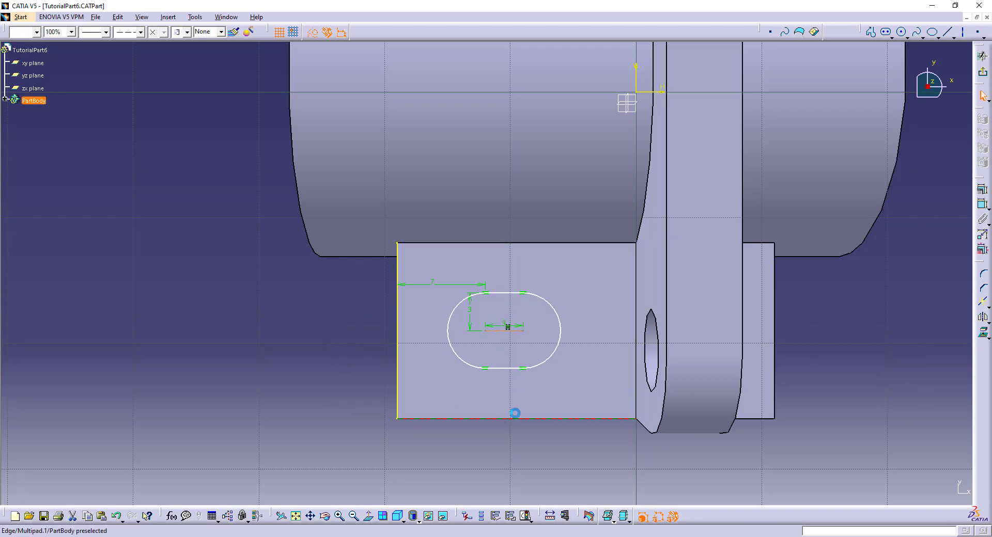
{"action": "left_click", "coordinate": [984, 204]}
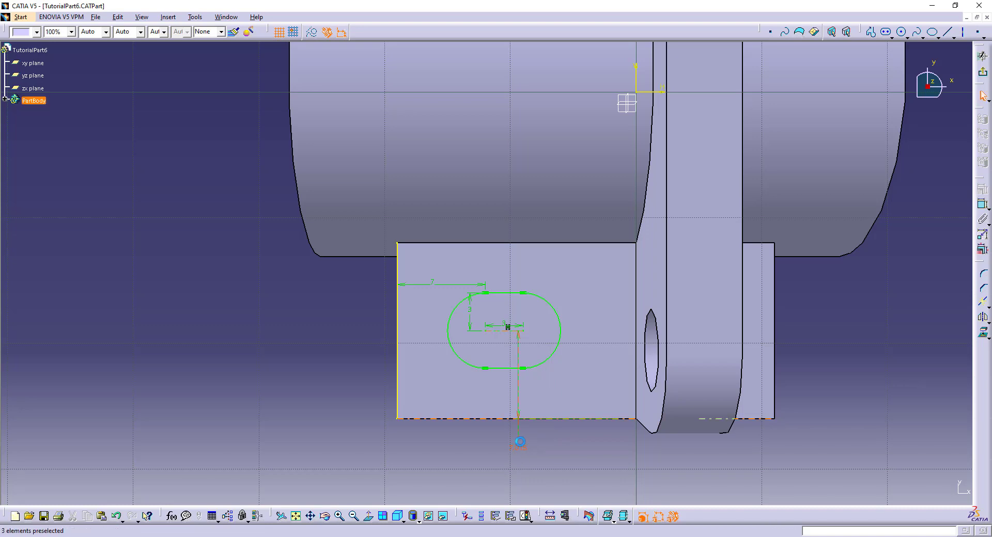
{"action": "double_click", "coordinate": [521, 448]}
{"action": "key", "text": "Return"}
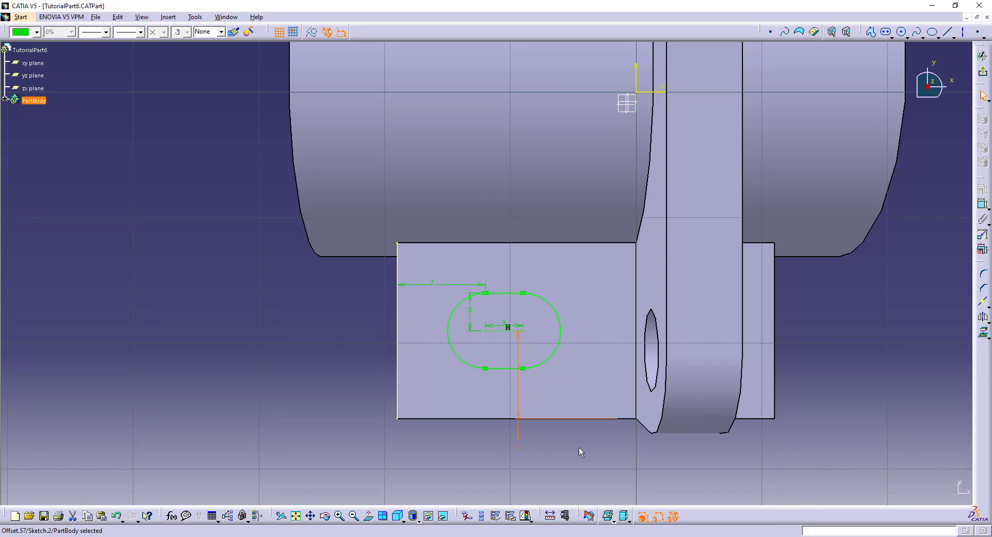
- Box-select the whole slot profile
{"action": "left_click", "coordinate": [396, 333]}
{"action": "left_click", "coordinate": [387, 330]}
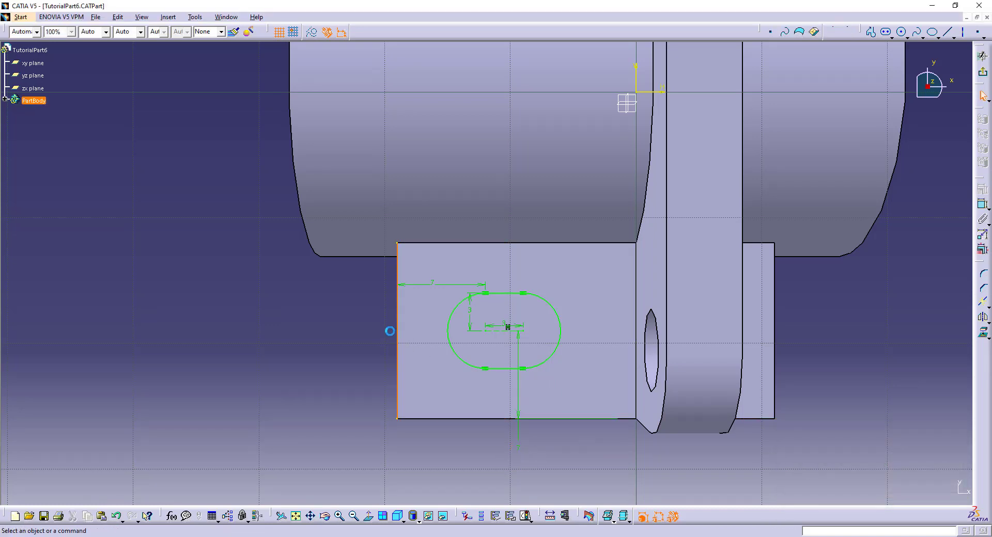
{"action": "left_click_drag", "start_coordinate": [350, 284], "coordinate": [584, 381]}
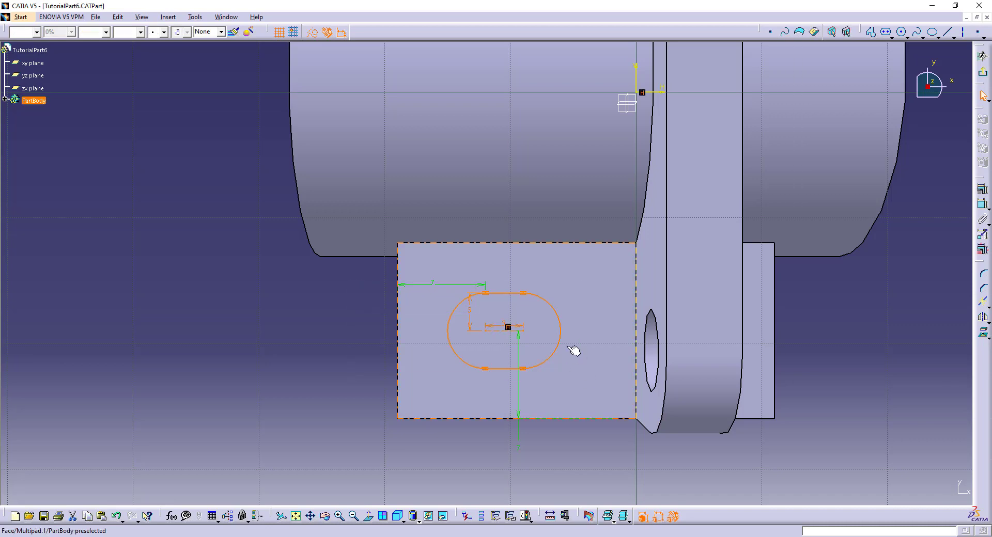
- Mirror the slot about the H axis onto the upper flange and exit the sketcher
{"action": "key", "text": "ctrl+Page_Down"}
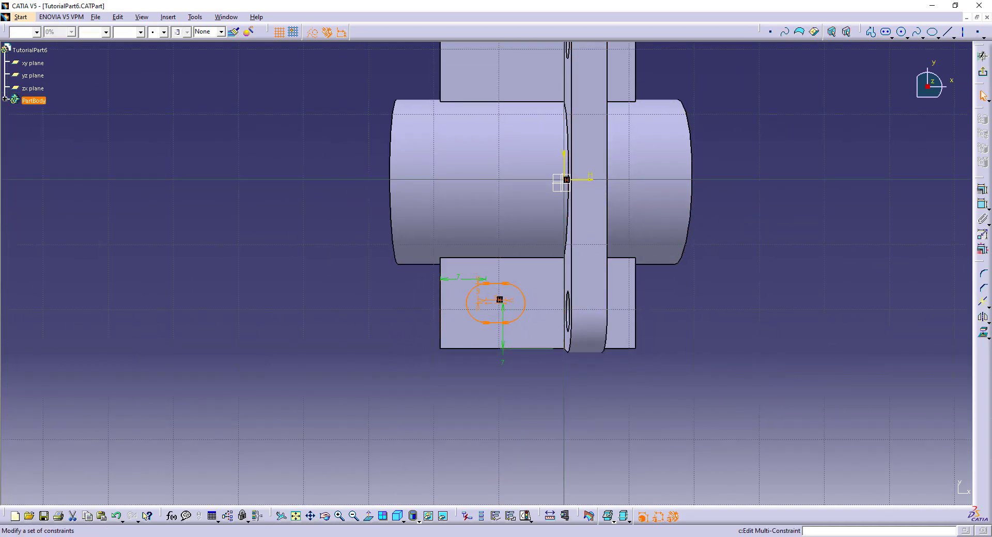
{"action": "left_click", "coordinate": [983, 318]}
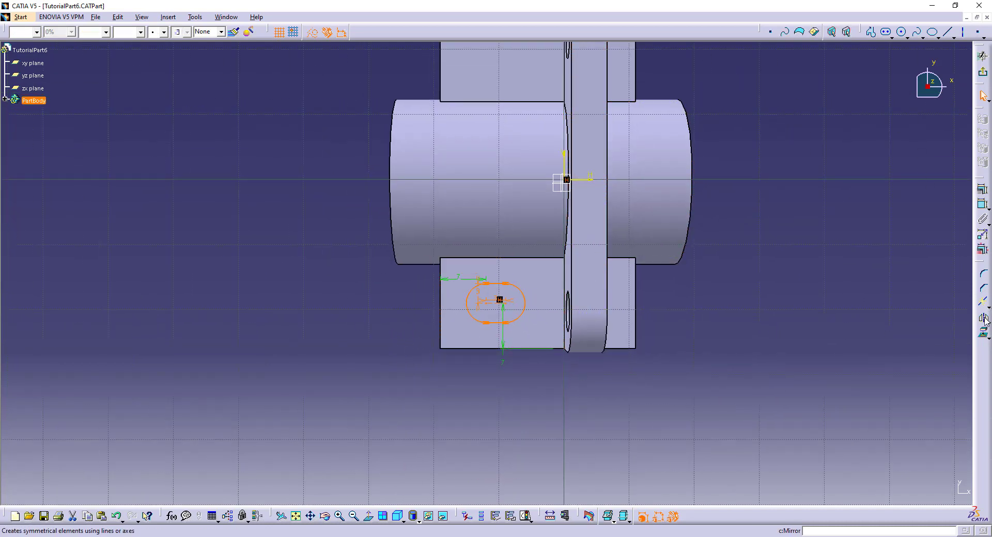
{"action": "left_click", "coordinate": [582, 179]}
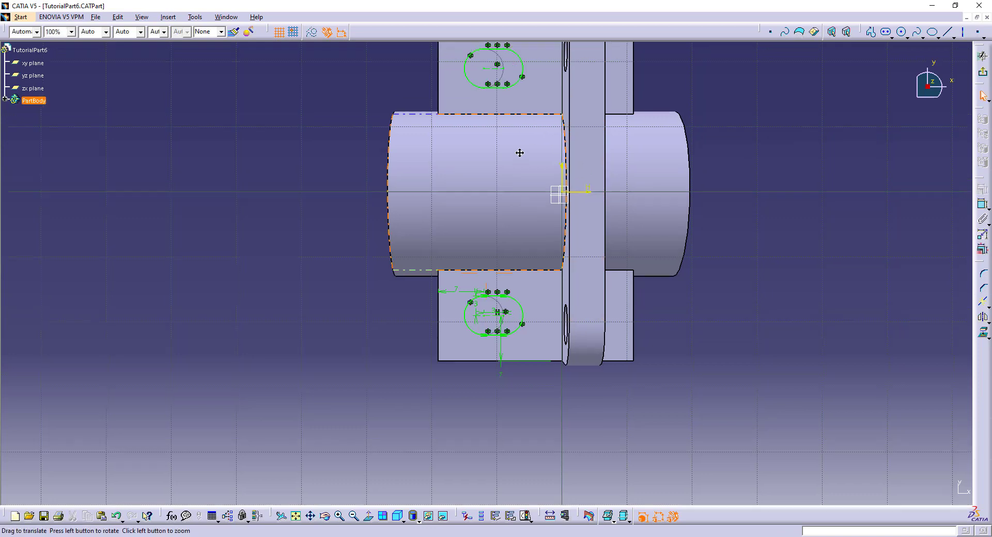
{"action": "middle_click_drag", "start_coordinate": [485, 84], "coordinate": [476, 133]}
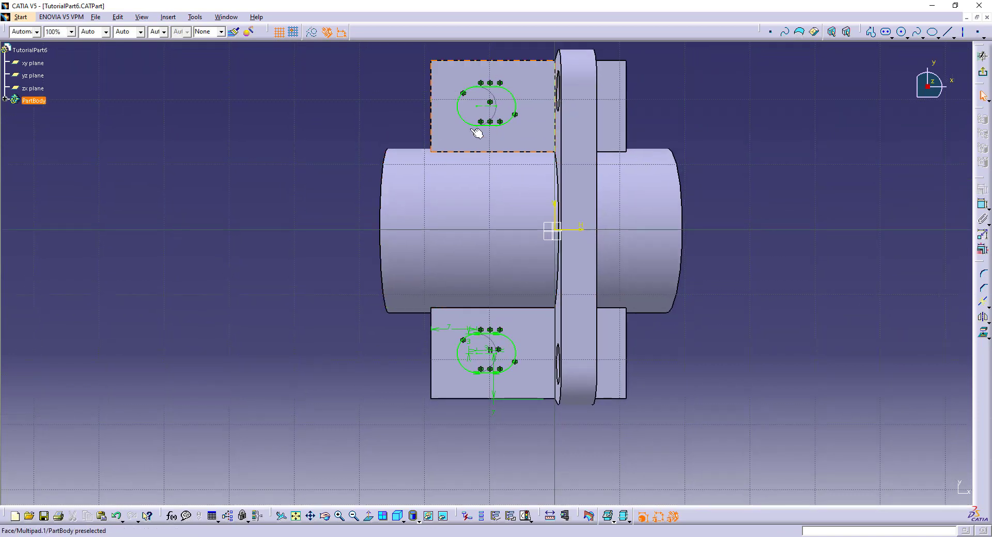
{"action": "left_click", "coordinate": [984, 74]}
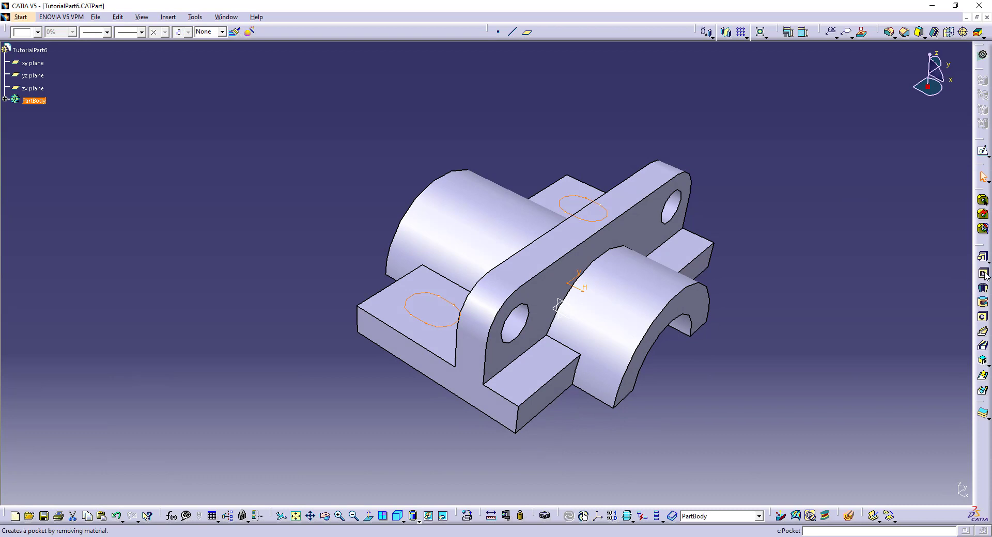
- Pocket both slot profiles with type Up to next, then compare against the reference drawing
{"action": "left_click", "coordinate": [983, 274]}
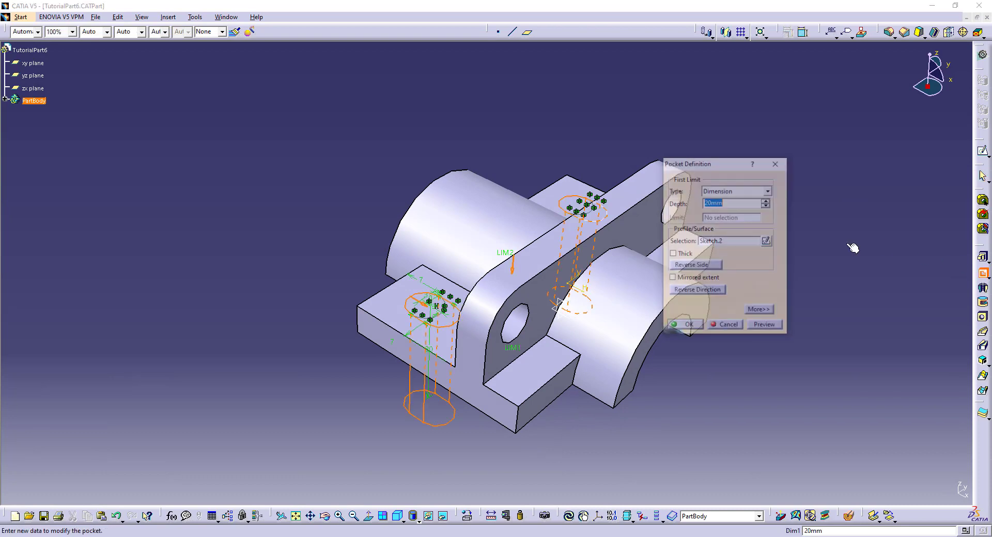
{"action": "left_click", "coordinate": [768, 191]}
{"action": "left_click", "coordinate": [723, 209]}
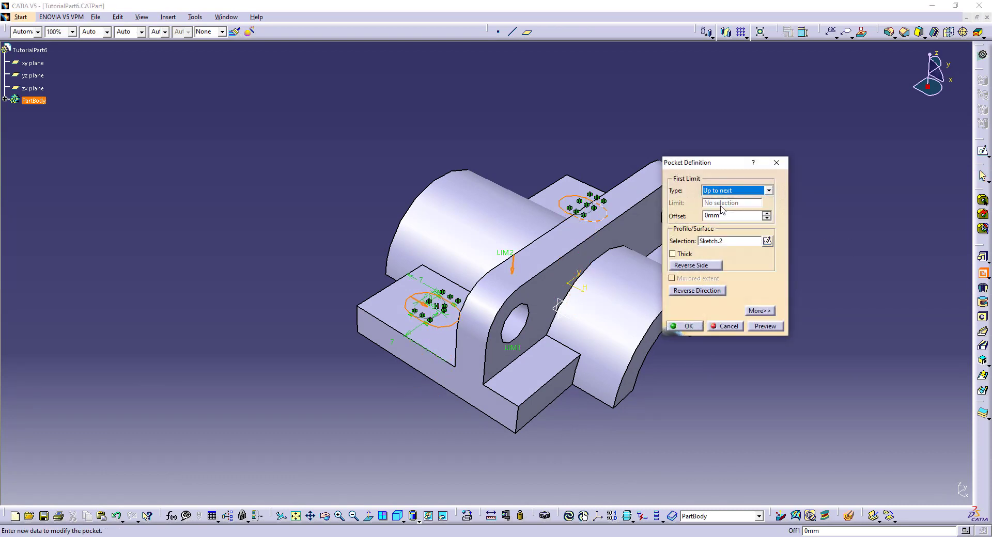
{"action": "left_click", "coordinate": [768, 326]}
{"action": "left_click", "coordinate": [684, 326]}
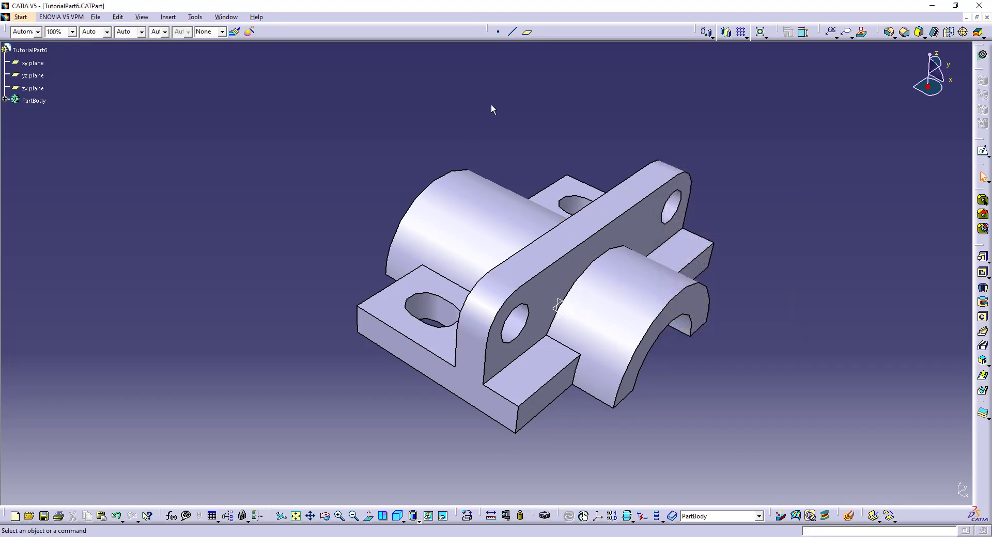
{"action": "mouse_move", "coordinate": [475, 194]}
{"action": "middle_mouse_down"}
{"action": "mouse_move", "coordinate": [476, 203]}
{"action": "mouse_move", "coordinate": [476, 188]}
{"action": "middle_mouse_up"}
{"action": "key", "text": "alt+Tab"}
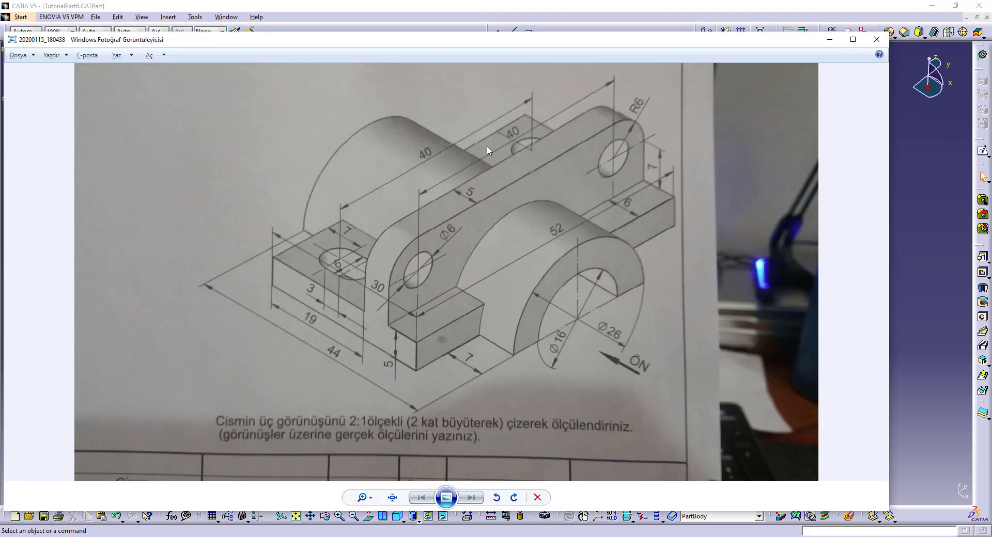
{"action": "key", "text": "alt+Tab"}
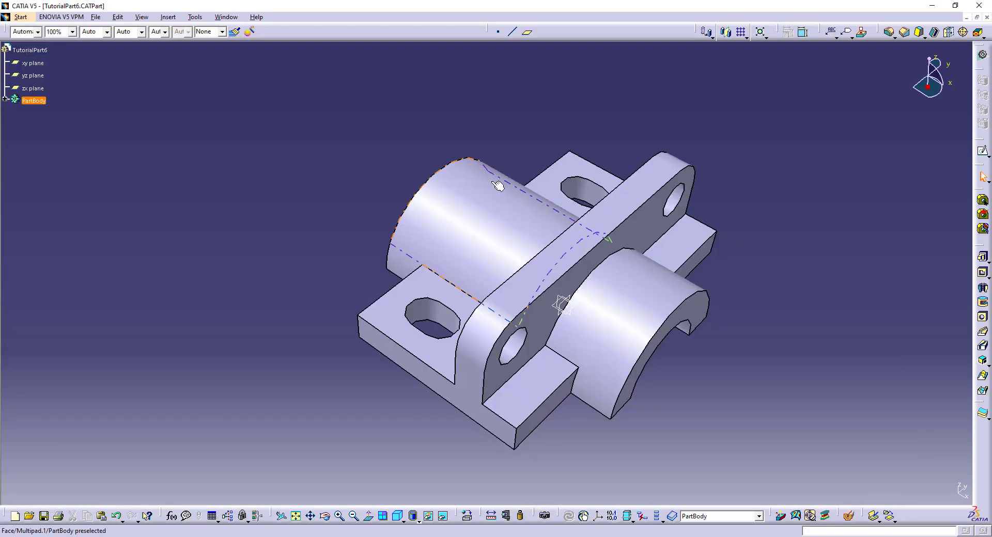